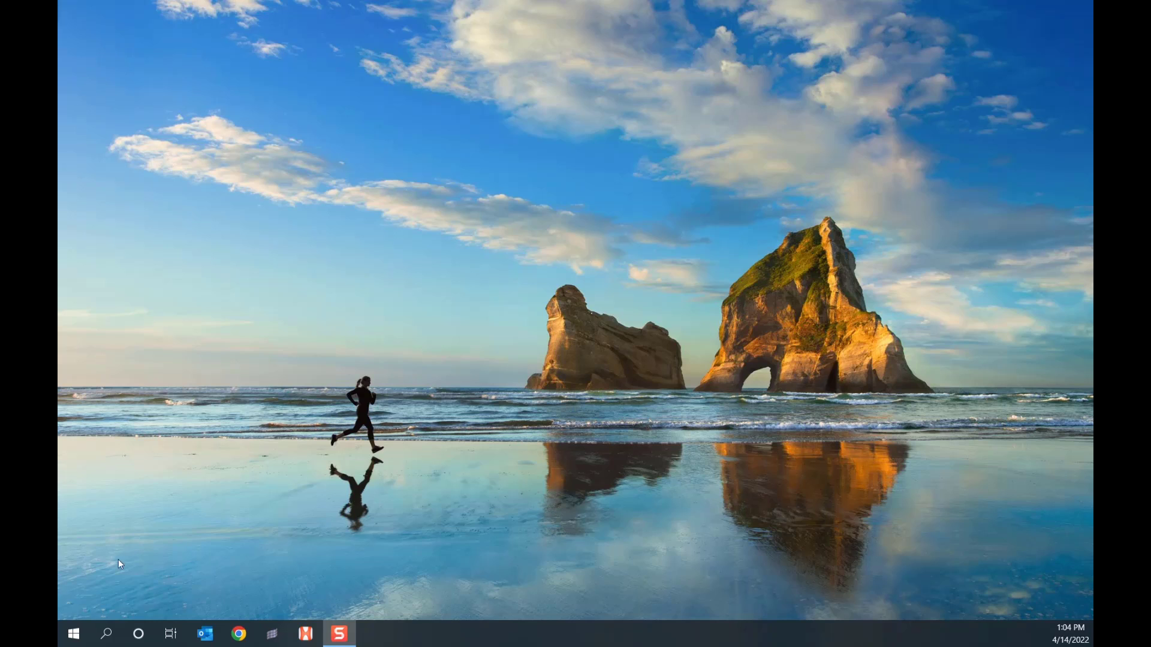
- Launch HyperWorks 2022 from the Altair 2022 program group
{"action": "left_click", "coordinate": [73, 633]}
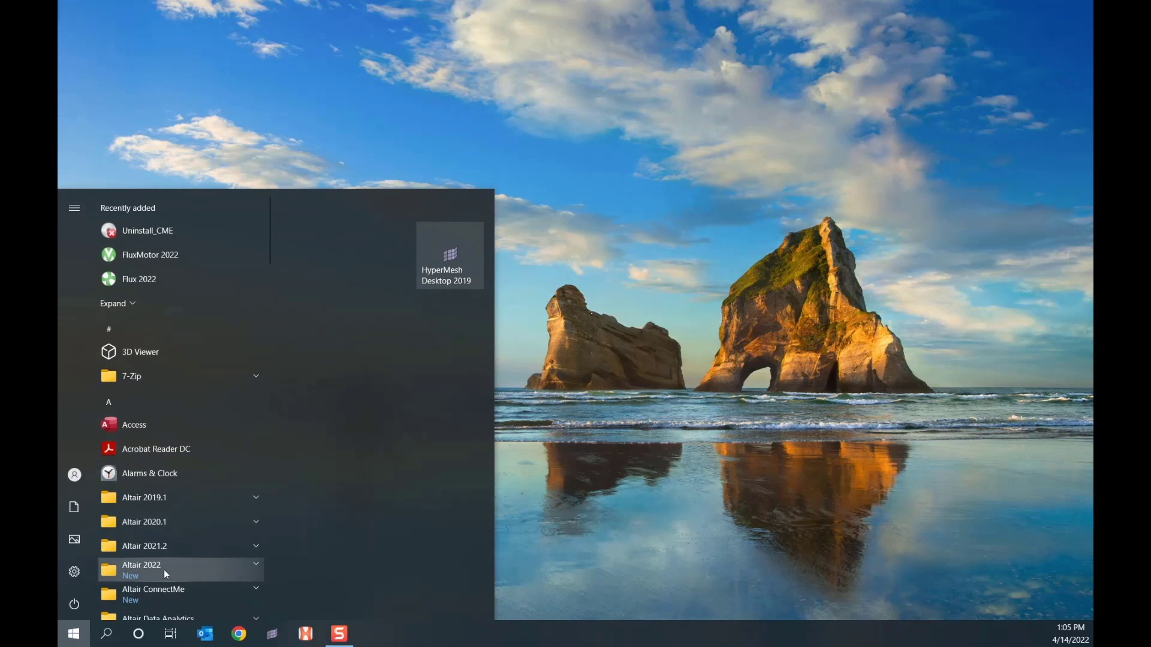
{"action": "left_click", "coordinate": [163, 569]}
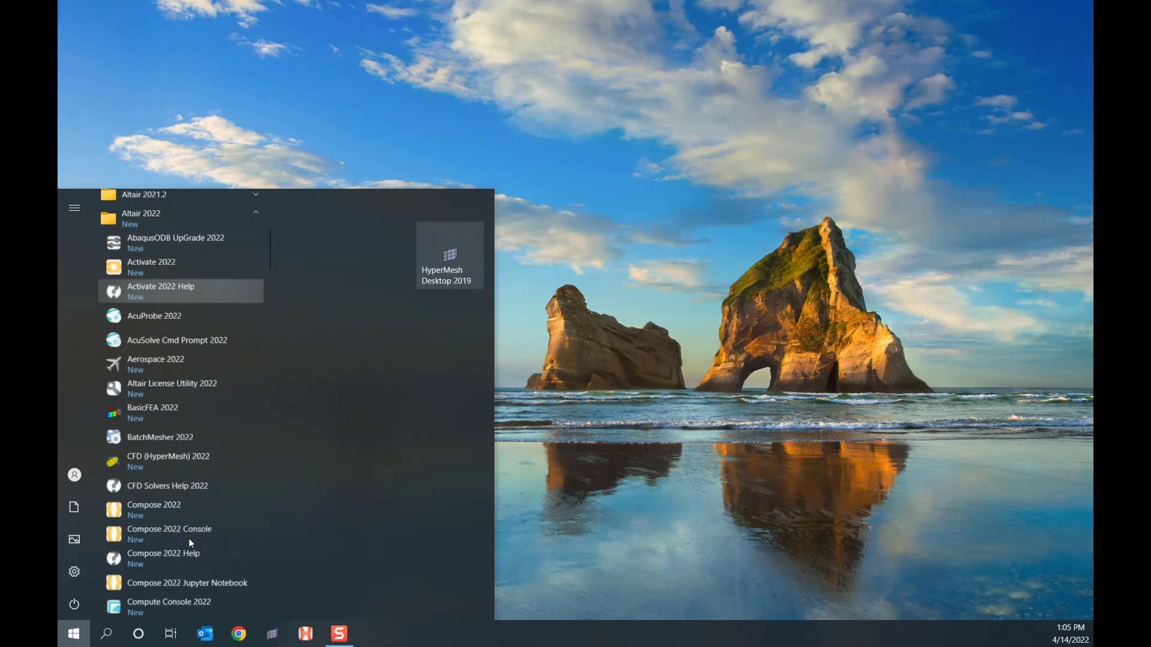
{"action": "scroll", "coordinate": [189, 538], "scroll_direction": "down", "scroll_amount": 12}
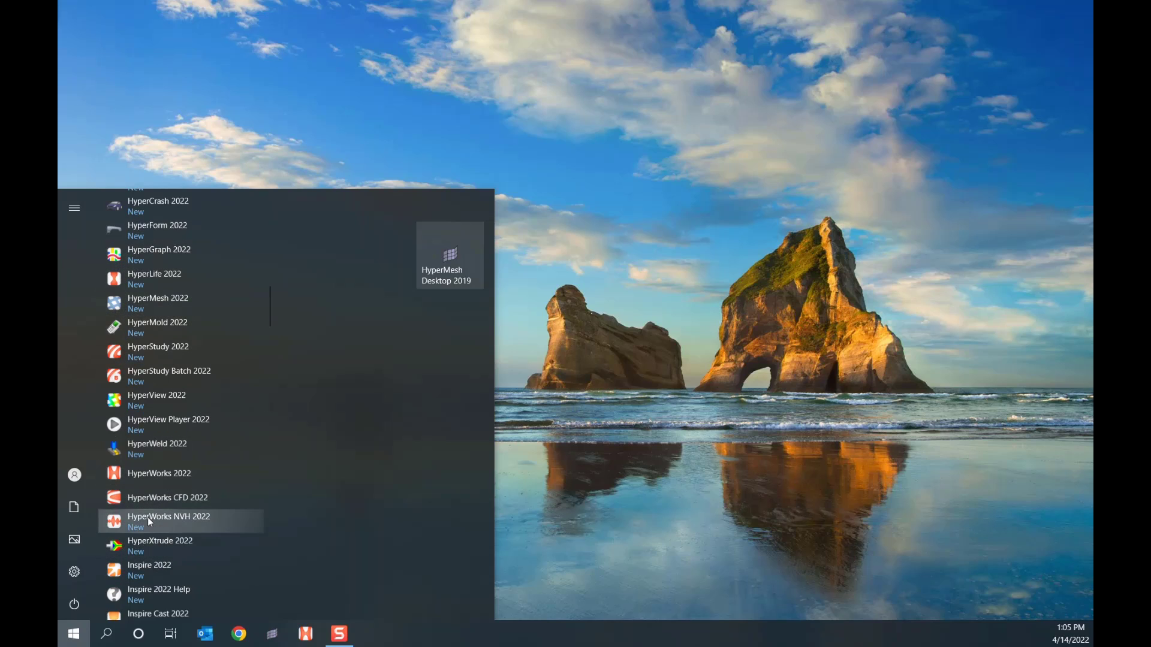
{"action": "left_click", "coordinate": [155, 474]}
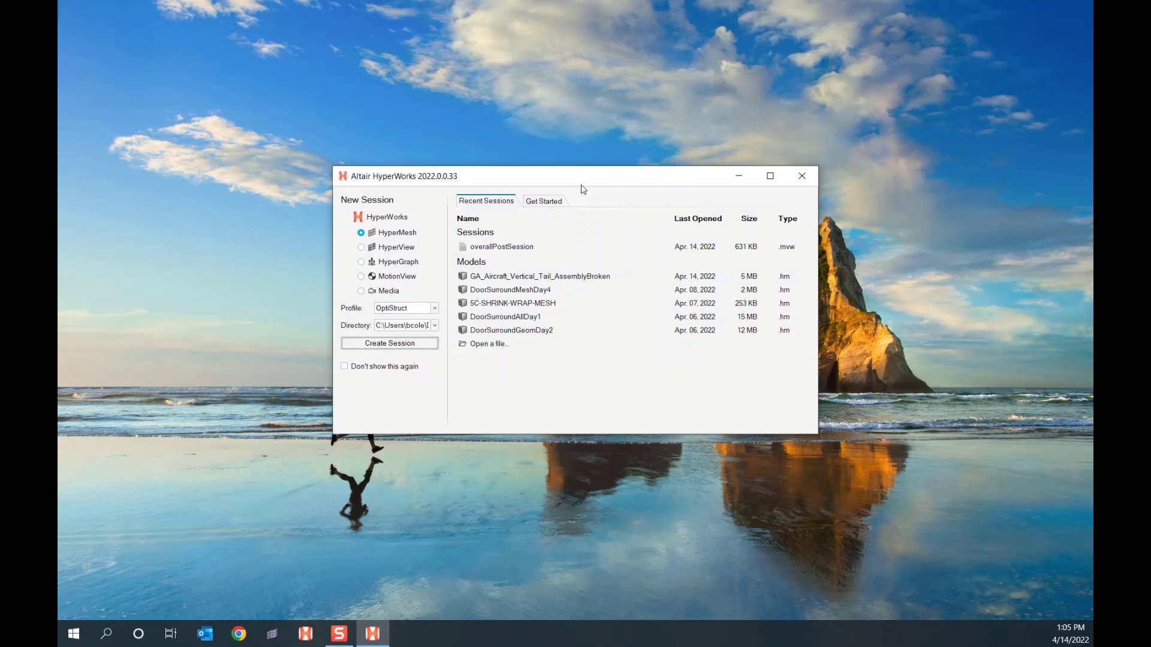
- Create a new HyperMesh session with the OptiStruct profile, keeping the startup dialog enabled for future launches
{"action": "left_click_drag", "start_coordinate": [579, 183], "coordinate": [553, 155]}
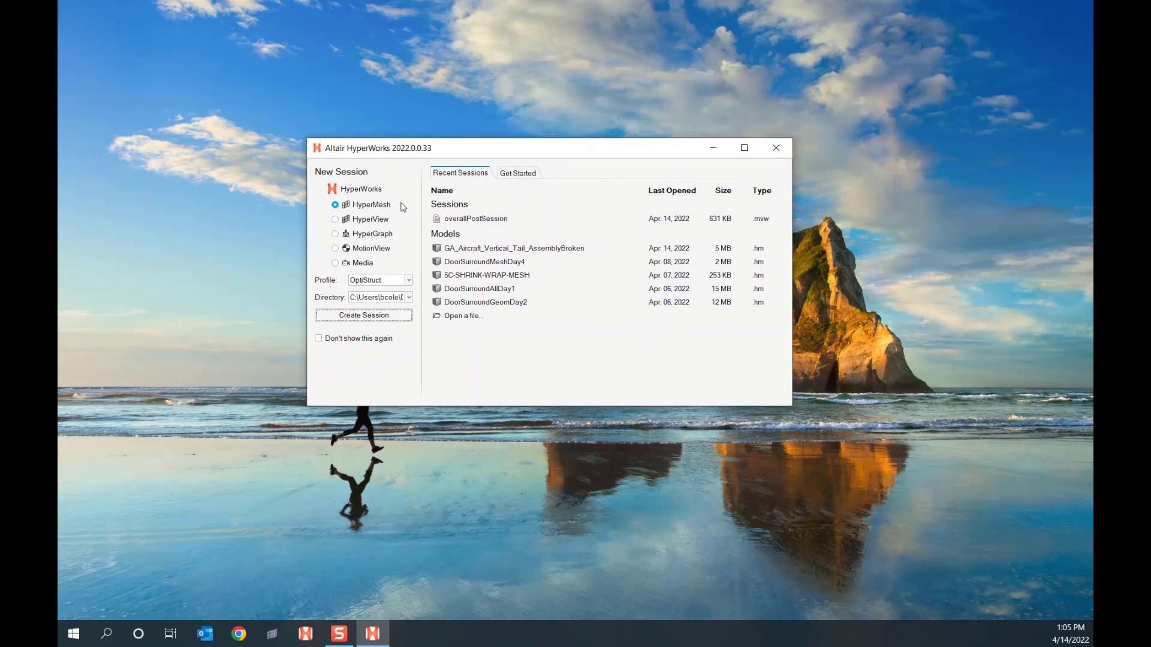
{"action": "left_click", "coordinate": [337, 220]}
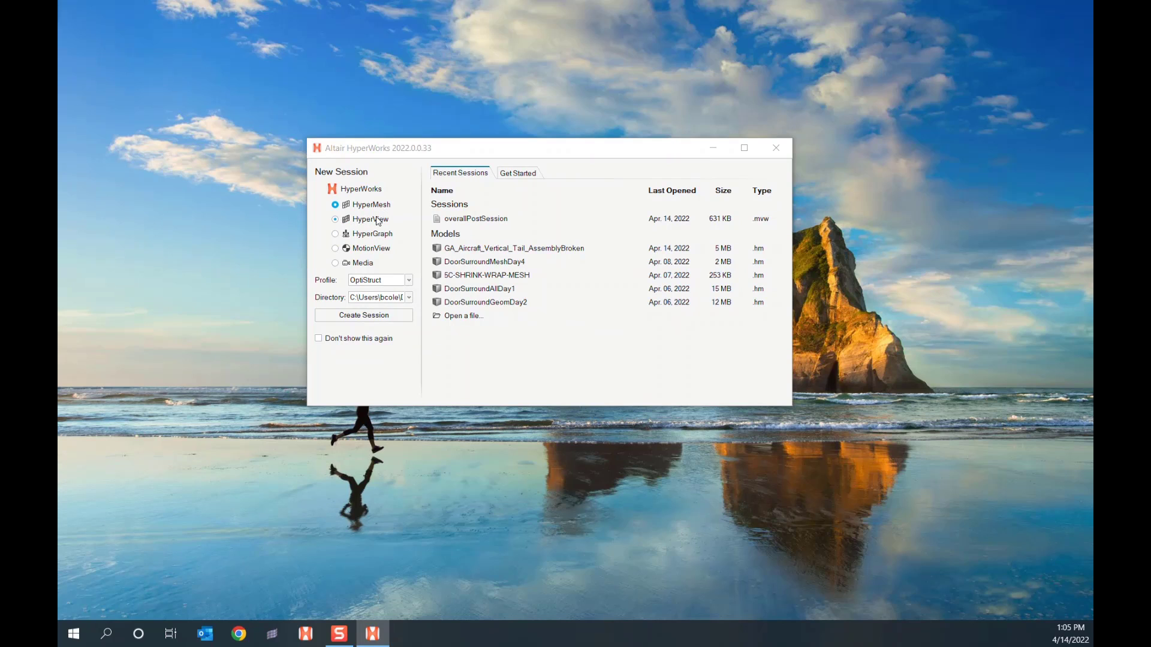
{"action": "left_click", "coordinate": [335, 235]}
{"action": "left_click", "coordinate": [382, 205]}
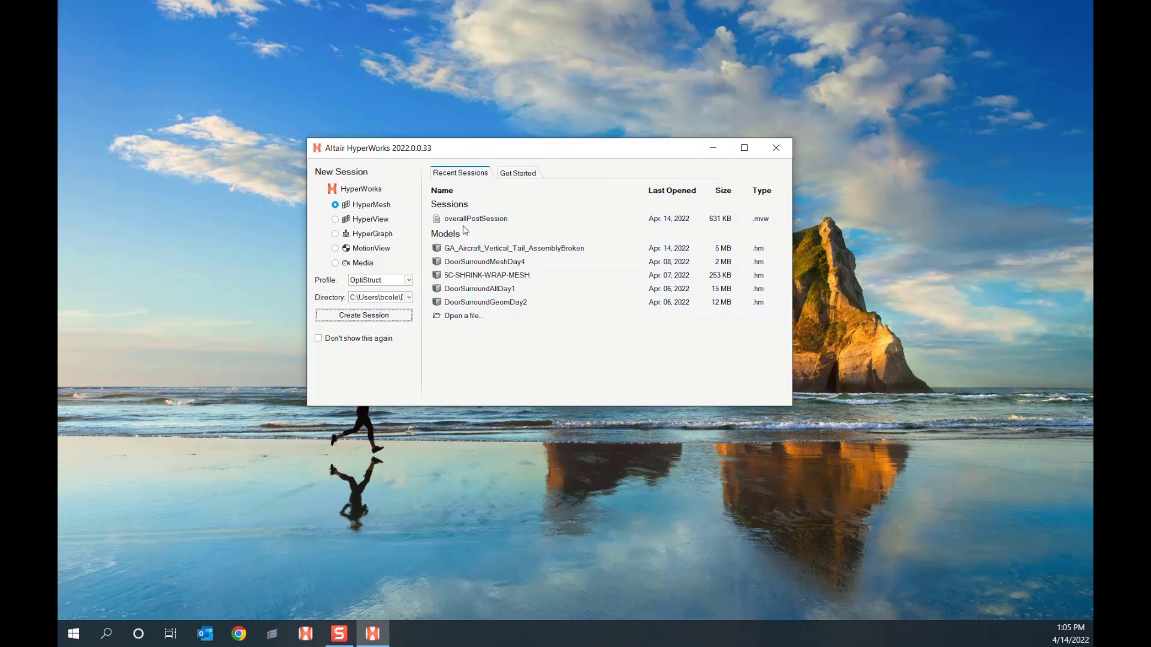
{"action": "left_click", "coordinate": [401, 280]}
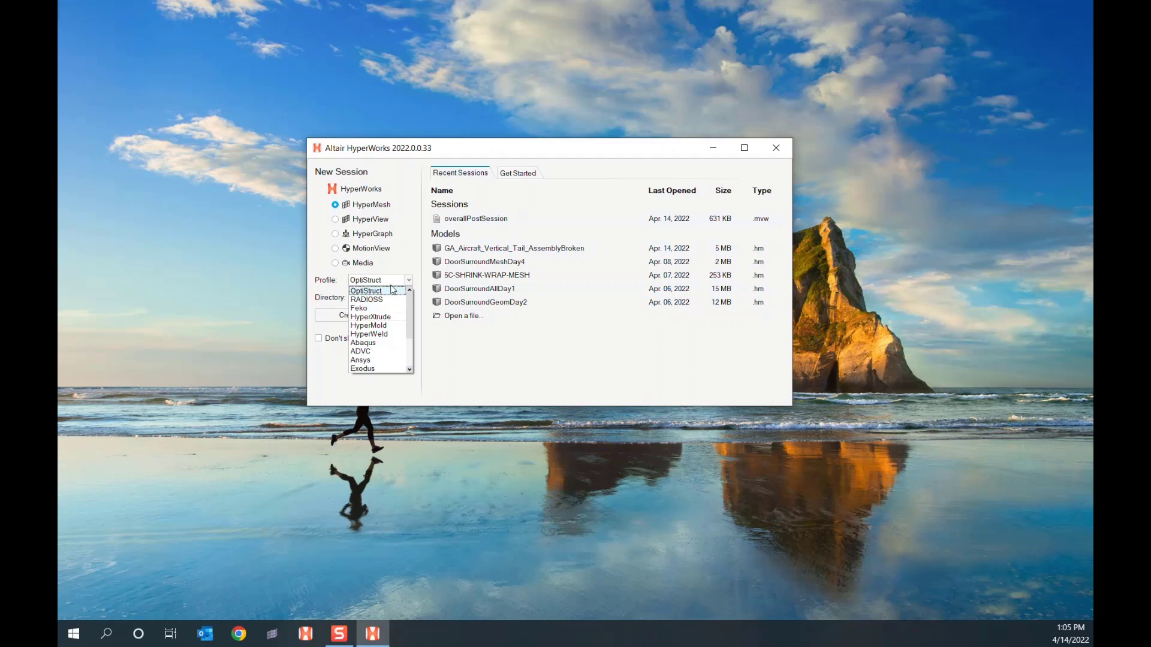
{"action": "left_click", "coordinate": [392, 291]}
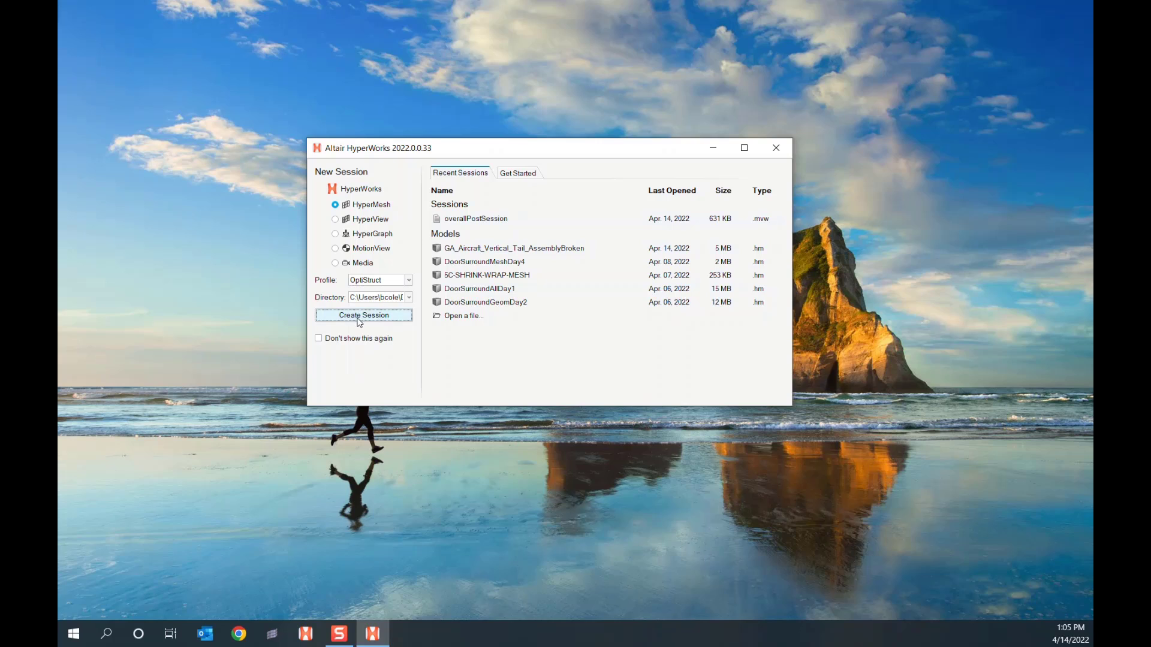
{"action": "left_click", "coordinate": [330, 339]}
{"action": "left_click", "coordinate": [330, 340]}
{"action": "left_click", "coordinate": [367, 318]}
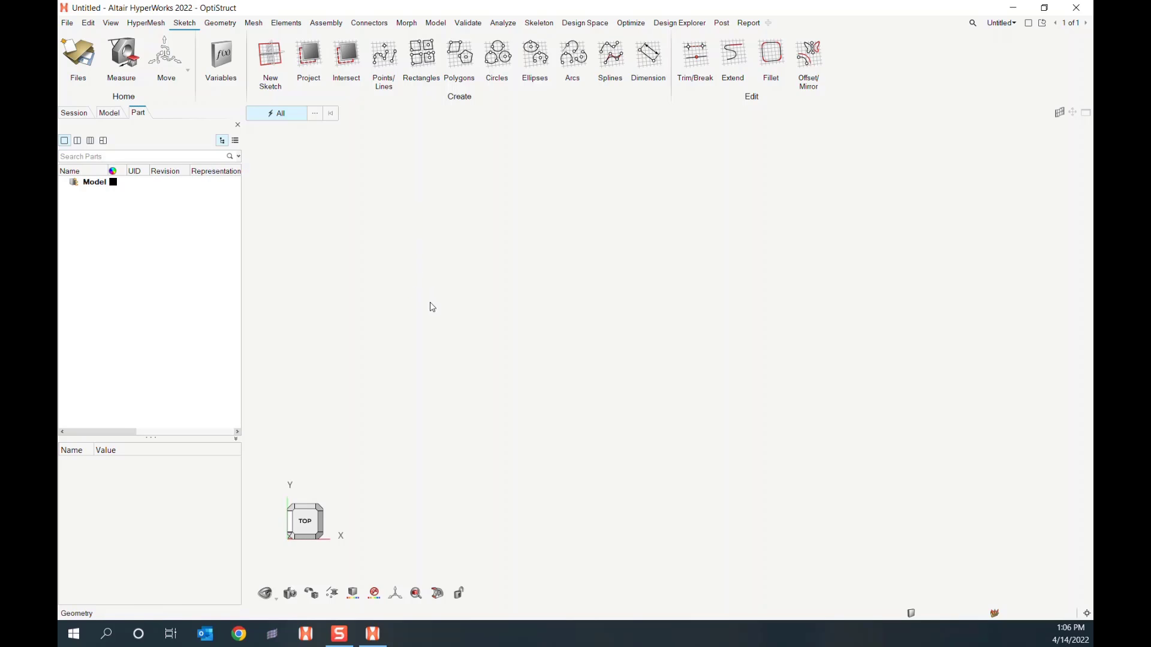
- Pin 5C-SHRINK-WRAP-MESH.hm, DoorSurroundAllDay1.hm and DoorSurroundGeomDay2.hm in the recent files list
{"action": "left_click", "coordinate": [66, 24]}
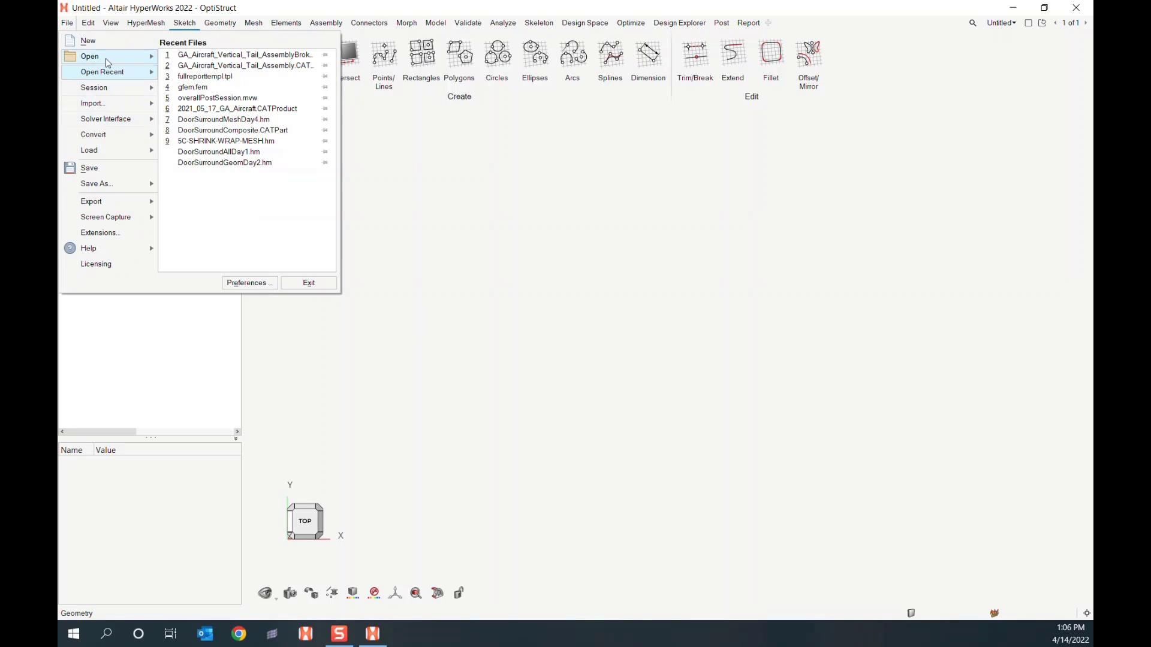
{"action": "mouse_move", "coordinate": [104, 108]}
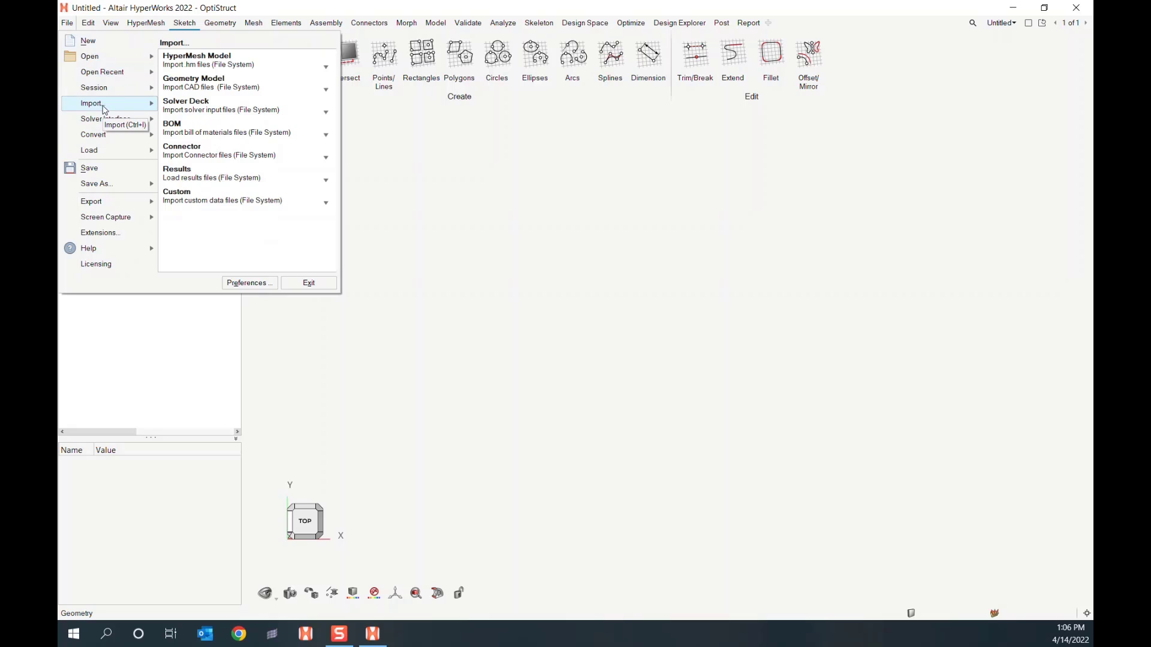
{"action": "mouse_move", "coordinate": [109, 75]}
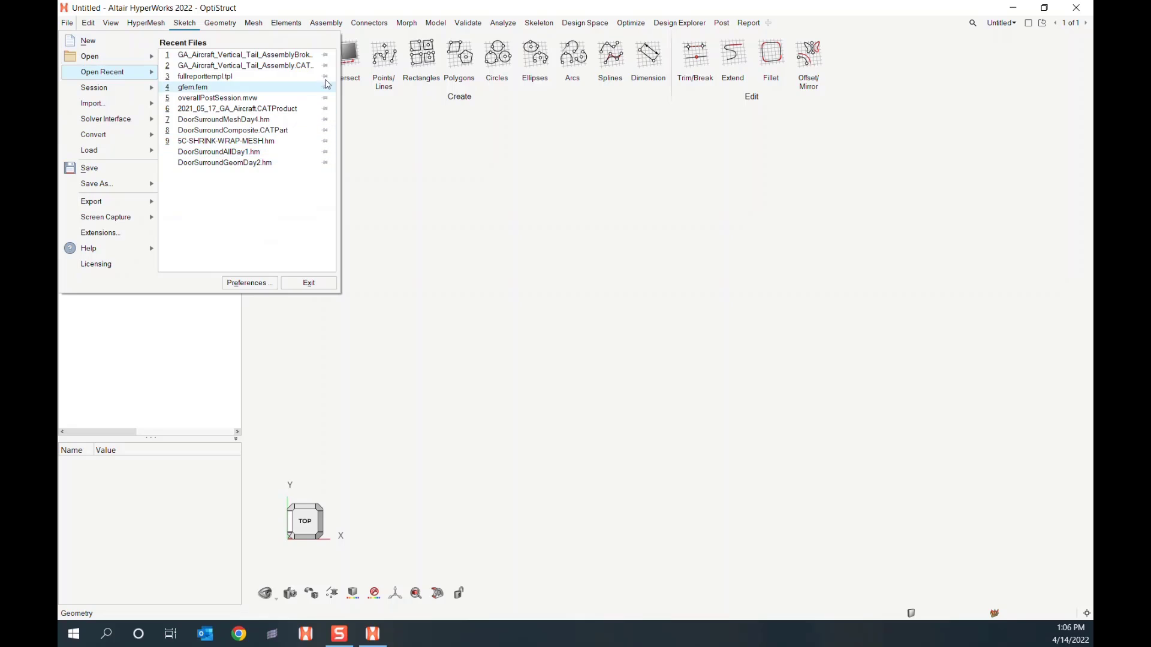
{"action": "left_click", "coordinate": [324, 151]}
{"action": "left_click", "coordinate": [325, 162]}
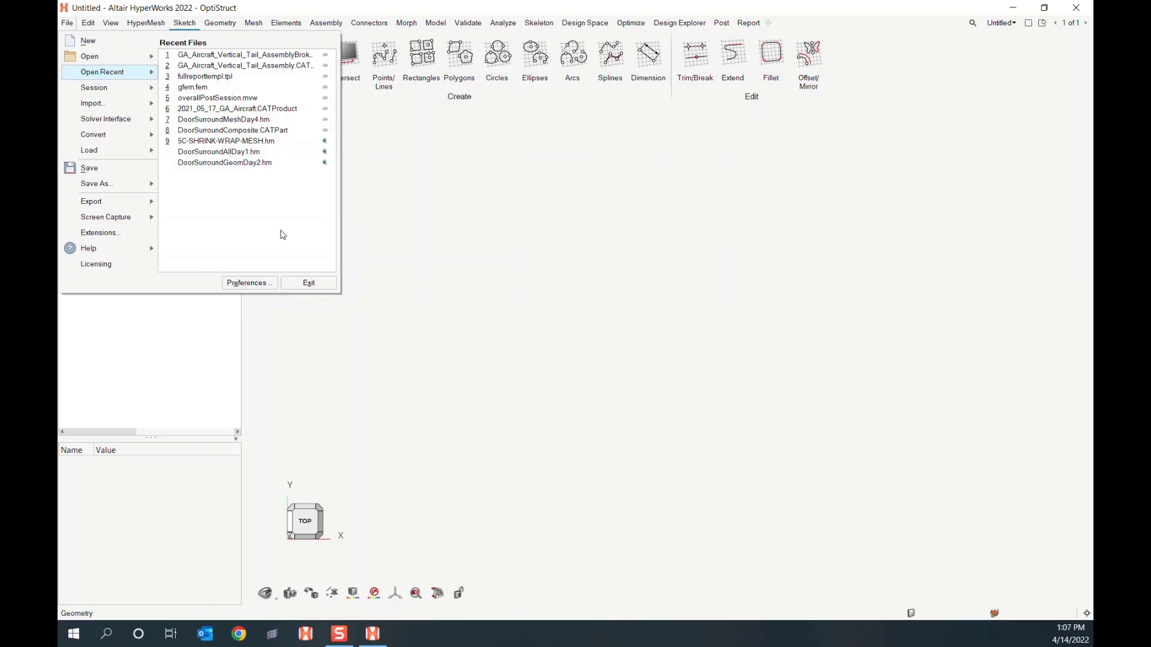
{"action": "left_click", "coordinate": [460, 281]}
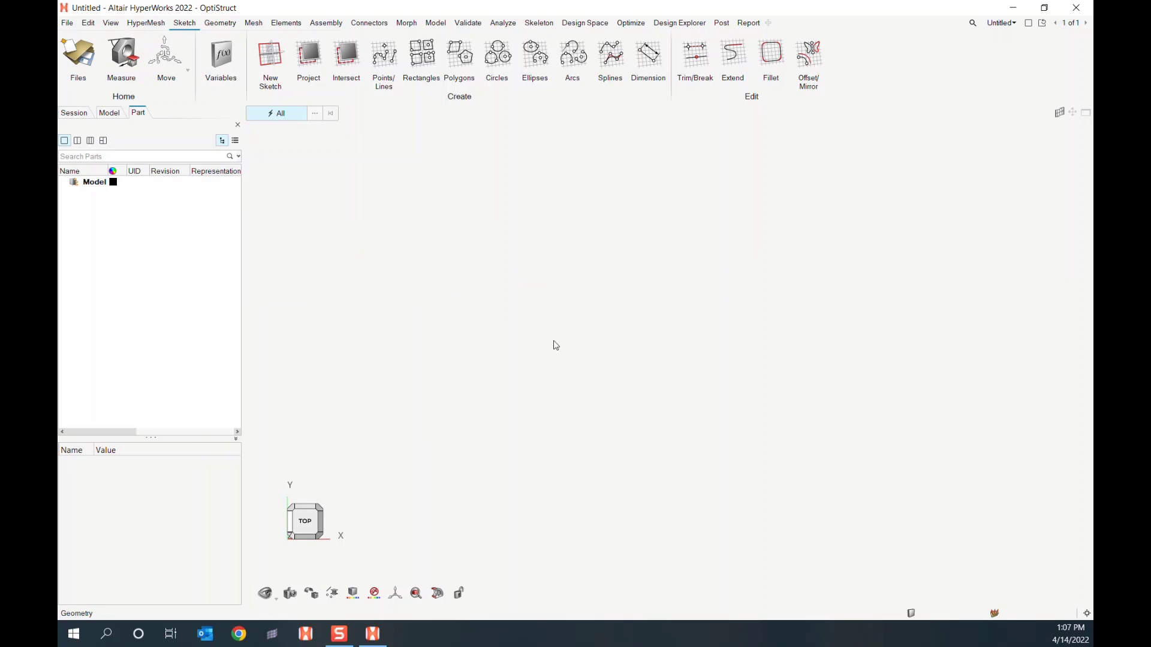
- Switch to File Explorer and open the GA_Aircraft_CAD folder inside 2022_02_22_GA_Aircraft_Distribution_Rev2
{"action": "left_click", "coordinate": [108, 635]}
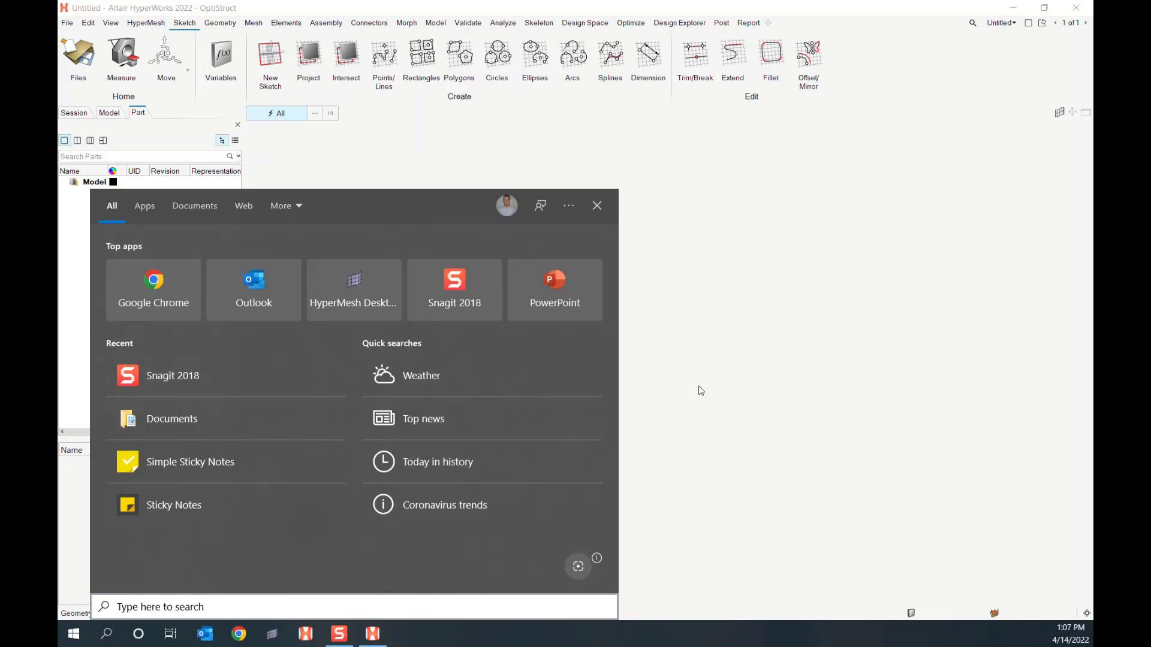
{"action": "left_click", "coordinate": [700, 391]}
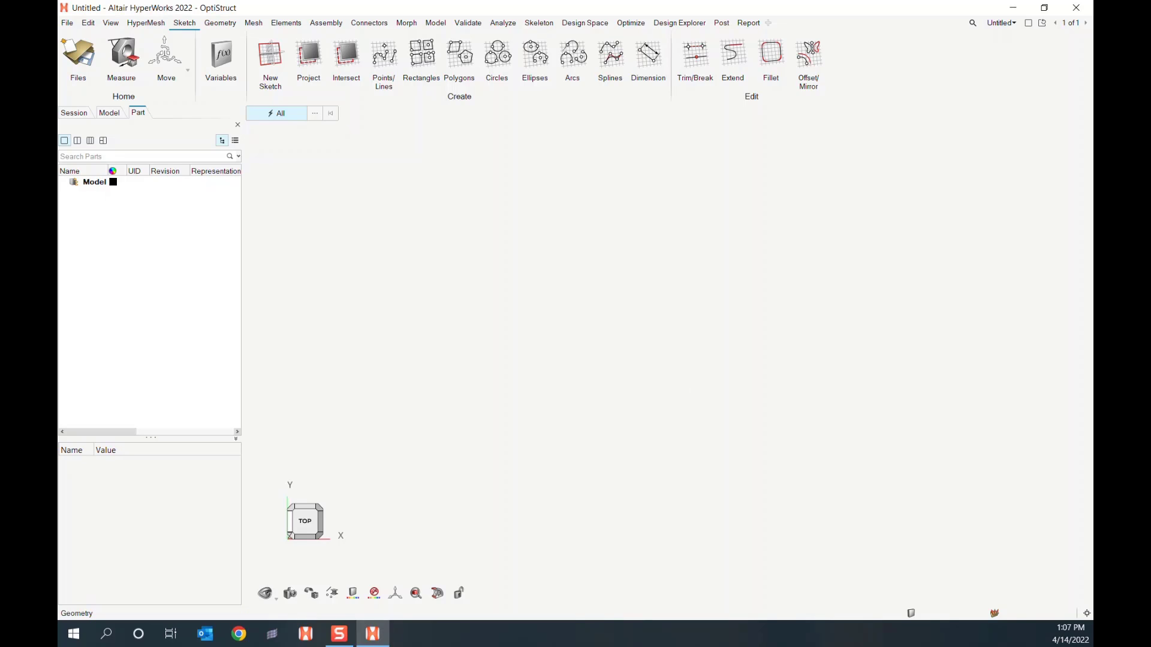
{"action": "key", "text": "super+e"}
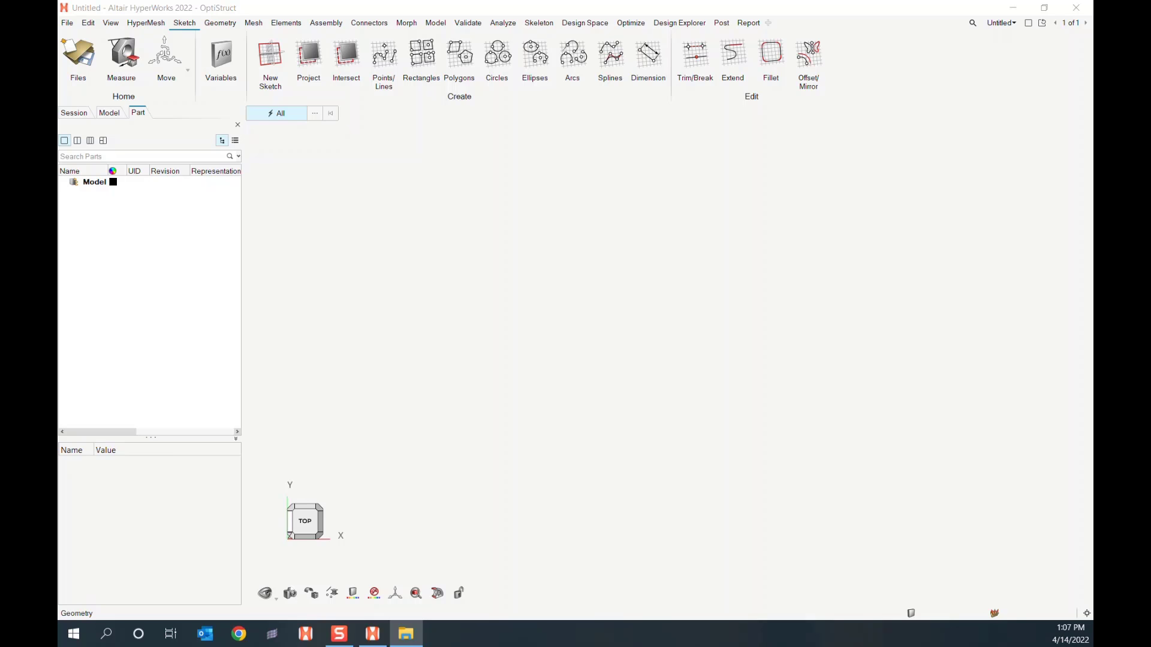
{"action": "left_click_drag", "start_coordinate": [57, 96], "coordinate": [823, 317]}
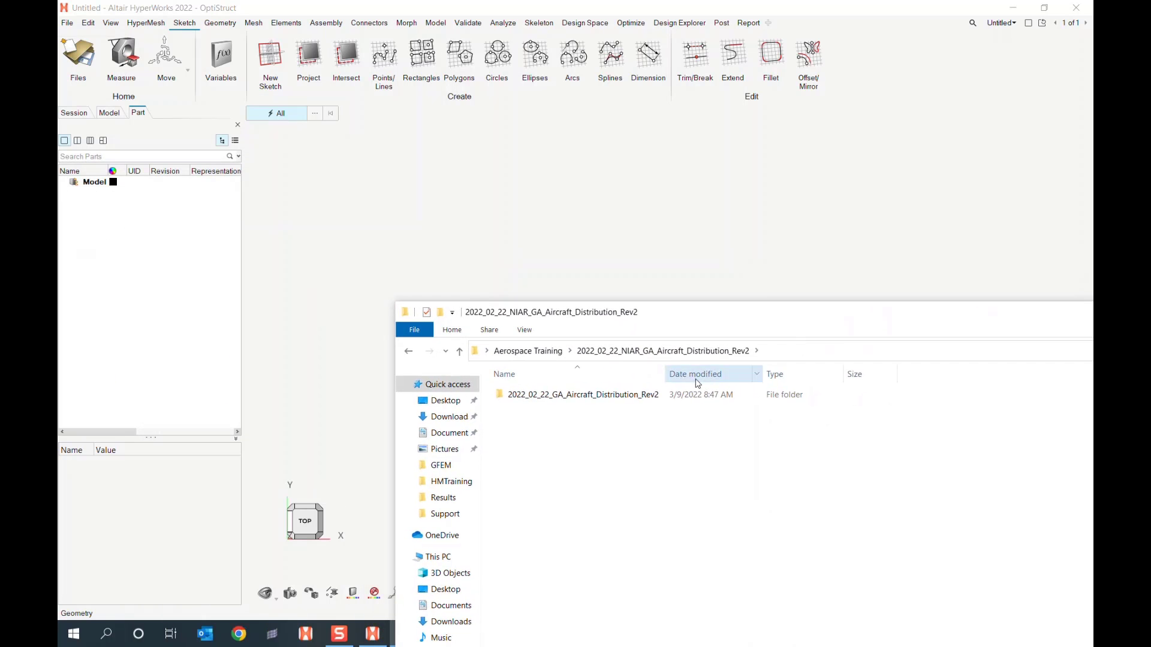
{"action": "double_click", "coordinate": [591, 396]}
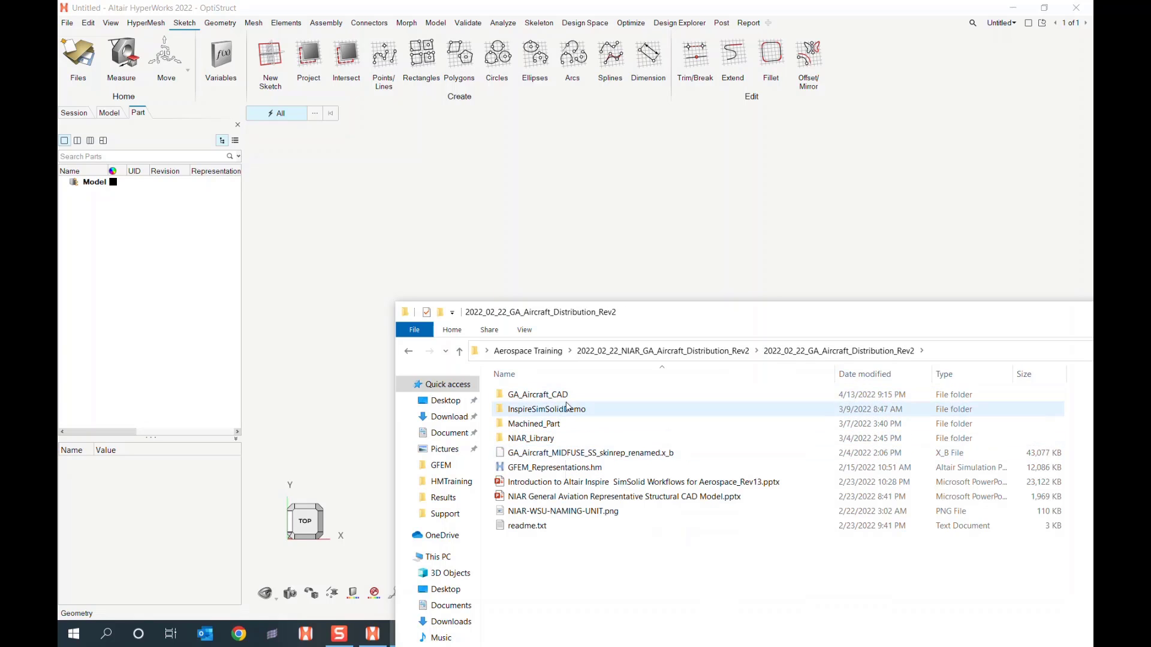
{"action": "double_click", "coordinate": [568, 397]}
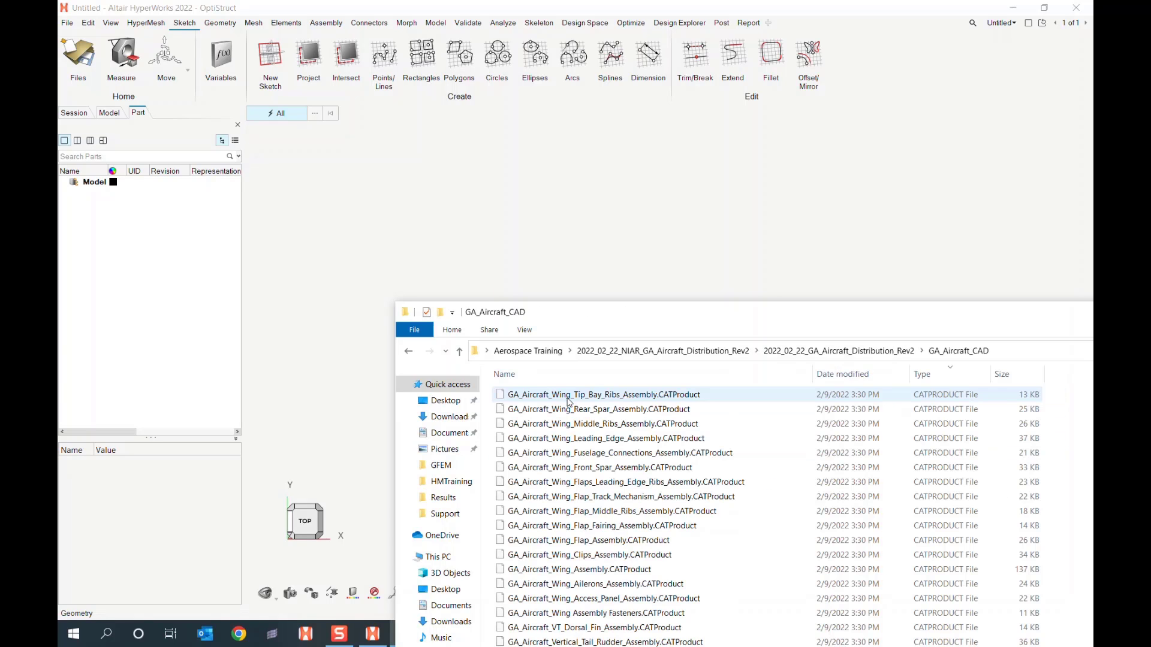
- Look through the CATProduct assemblies and CATPart files in the GA_Aircraft_CAD folder
{"action": "left_click_drag", "start_coordinate": [697, 314], "coordinate": [623, 223]}
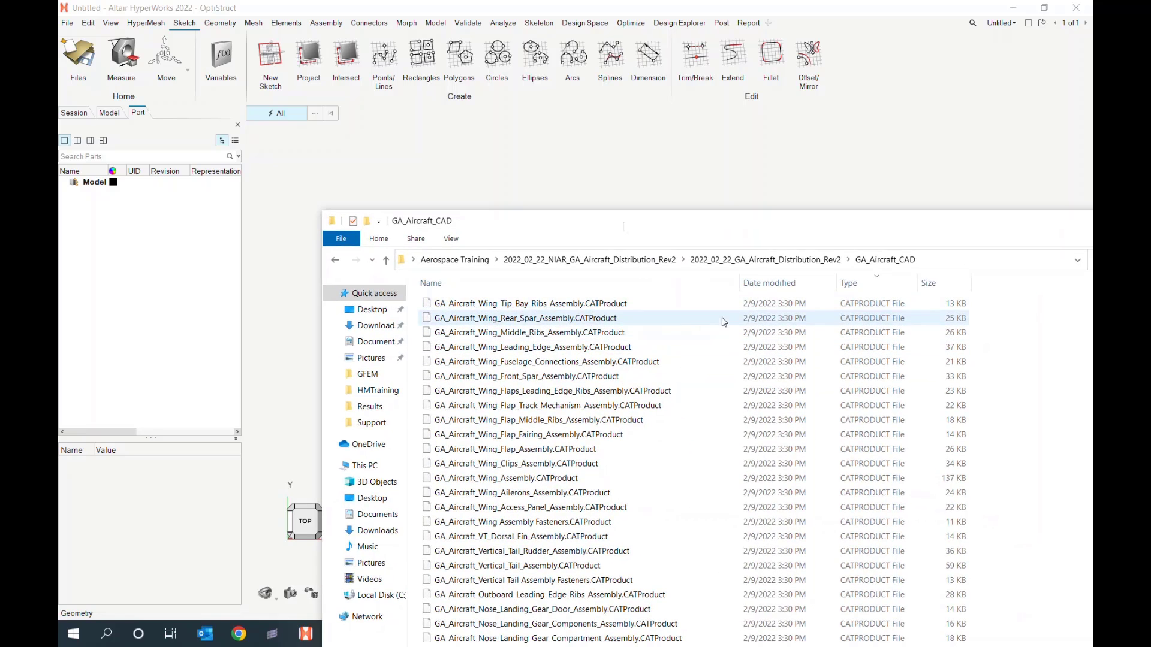
{"action": "scroll", "coordinate": [706, 443], "scroll_direction": "down", "scroll_amount": 8}
{"action": "scroll", "coordinate": [706, 446], "scroll_direction": "down", "scroll_amount": 20}
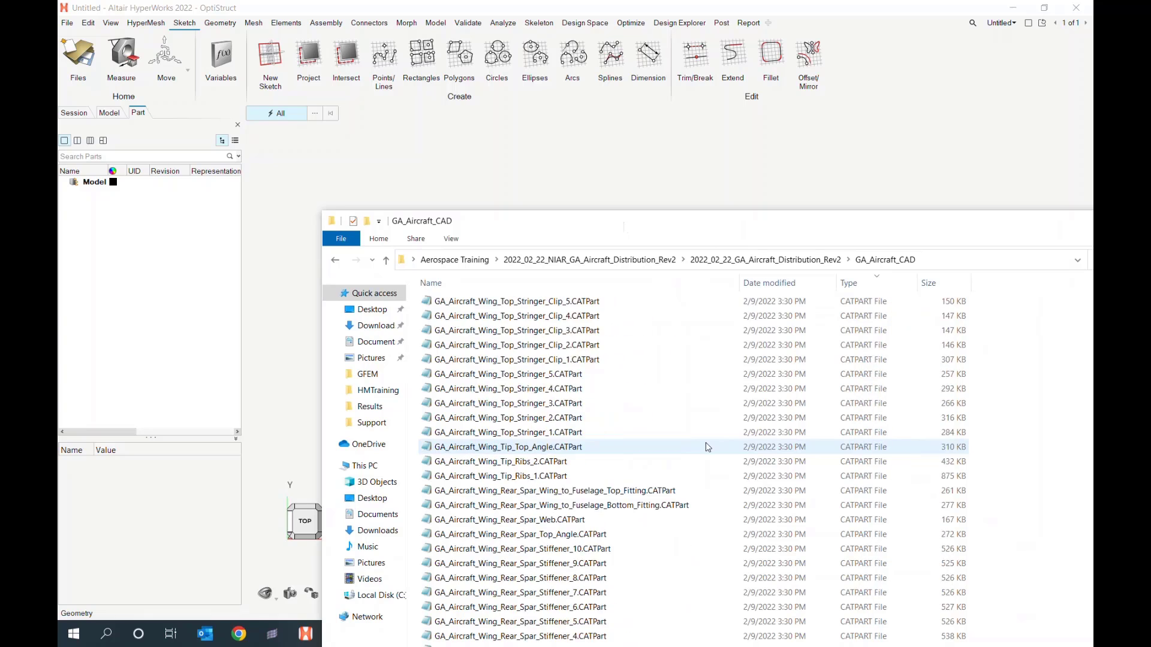
{"action": "scroll", "coordinate": [707, 447], "scroll_direction": "down", "scroll_amount": 4}
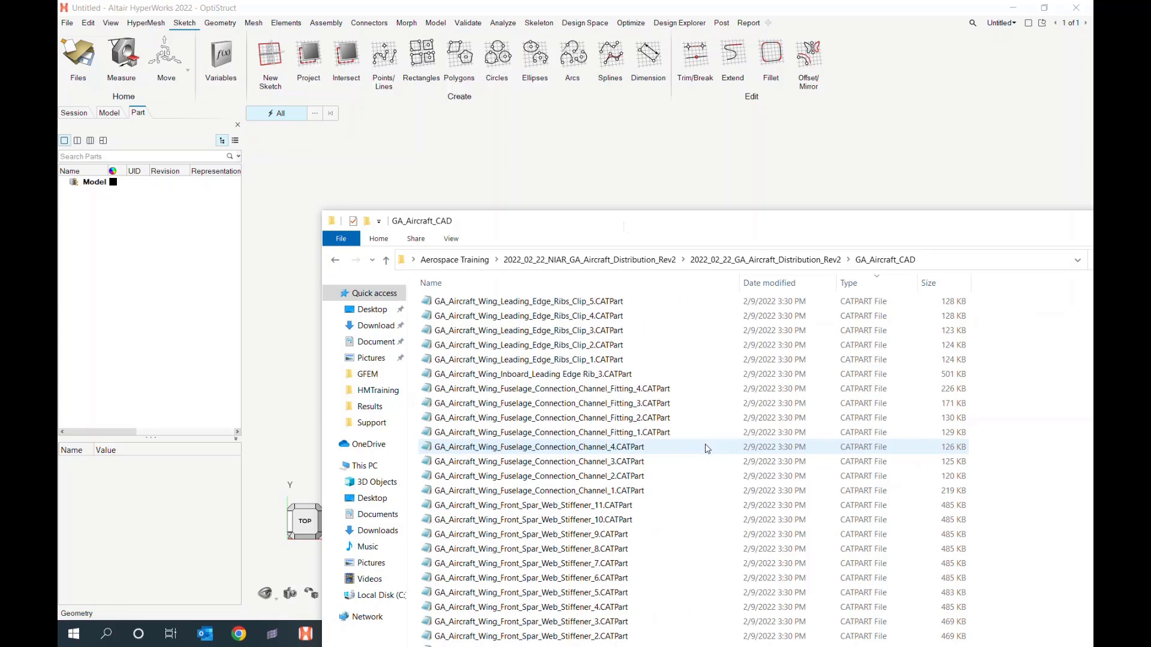
{"action": "scroll", "coordinate": [585, 466], "scroll_direction": "down", "scroll_amount": 10}
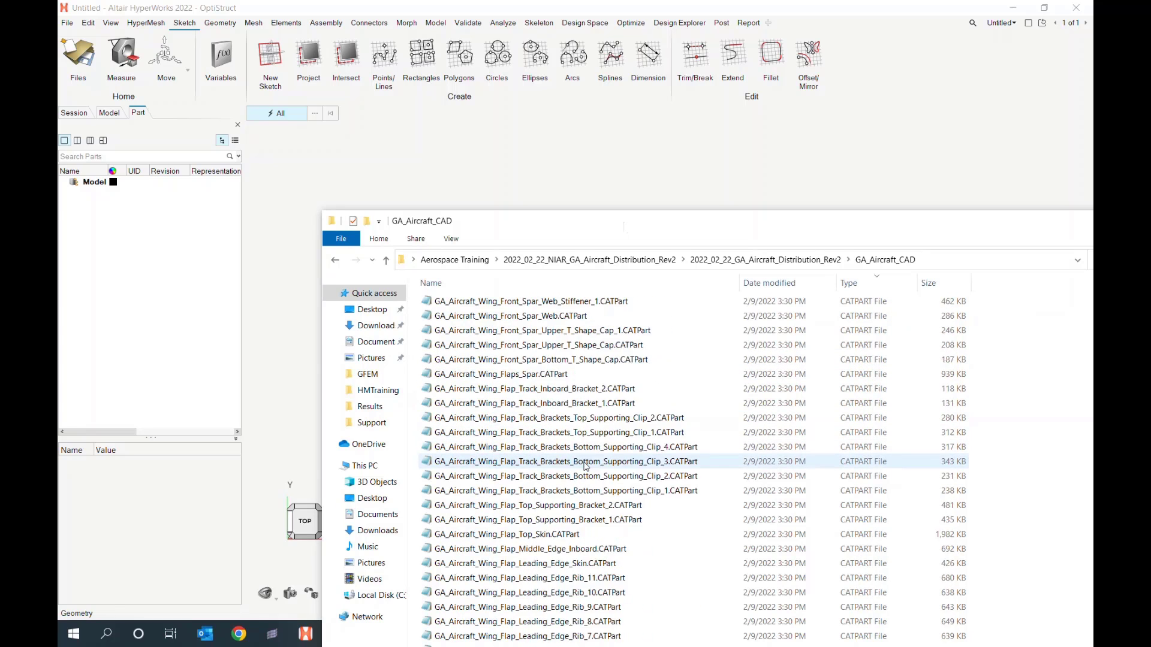
{"action": "scroll", "coordinate": [586, 466], "scroll_direction": "down", "scroll_amount": 12}
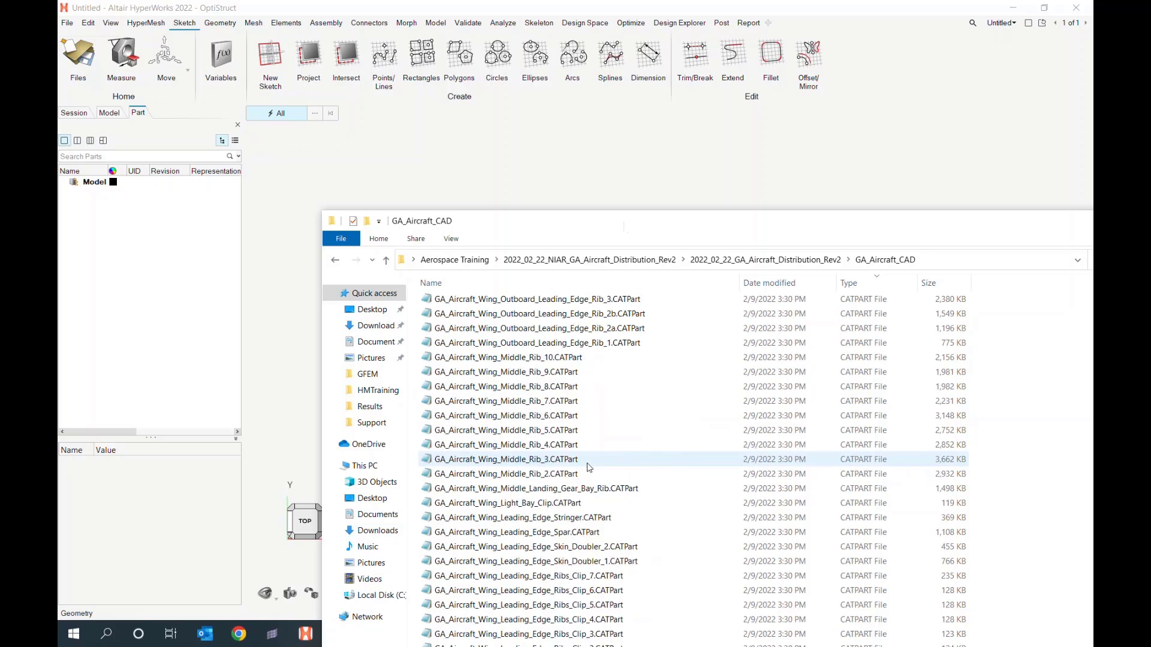
{"action": "scroll", "coordinate": [587, 467], "scroll_direction": "up", "scroll_amount": 12}
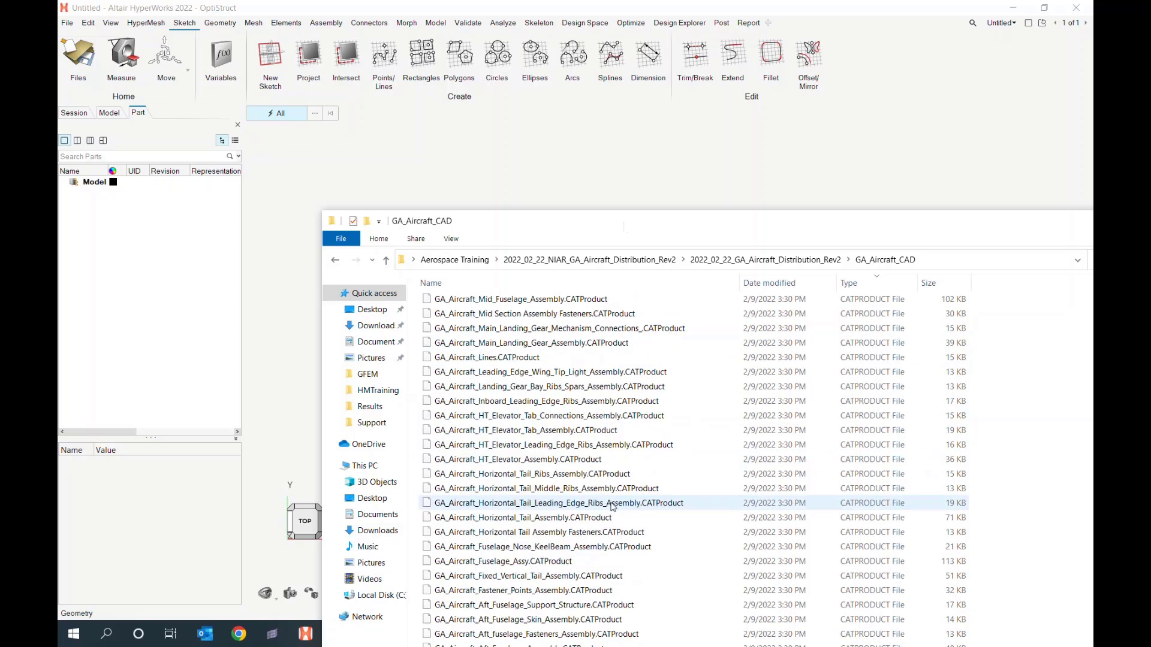
{"action": "scroll", "coordinate": [612, 507], "scroll_direction": "down", "scroll_amount": 6}
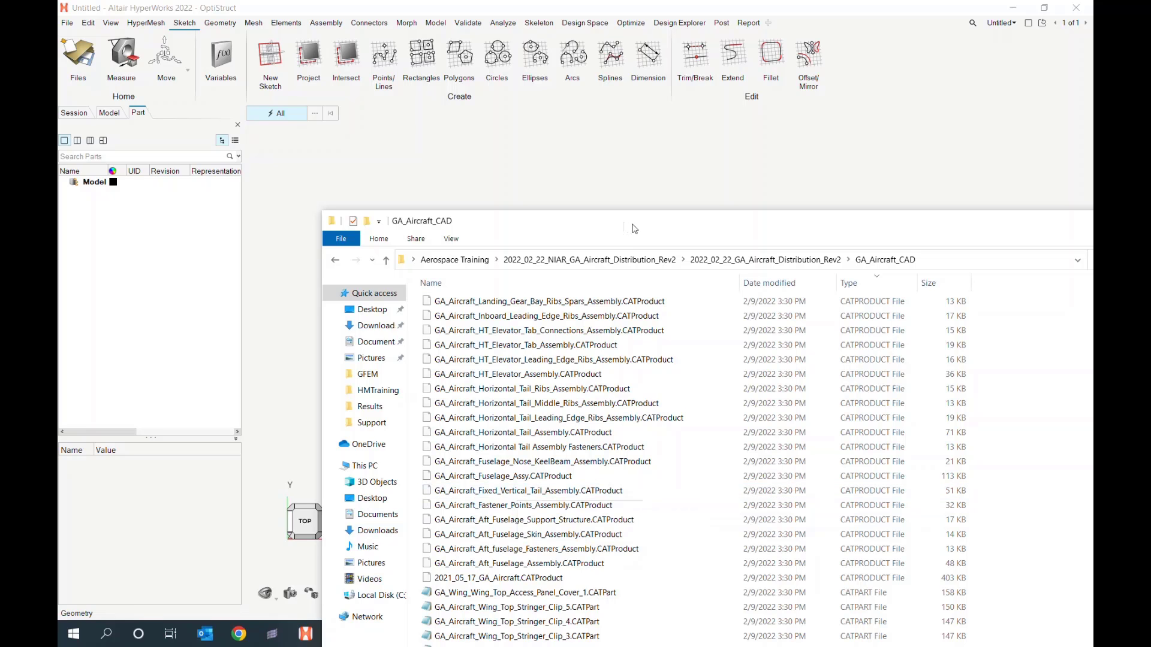
- Bring GA_Aircraft_Fixed_Vertical_Tail_Assembly.CATProduct from the folder into the HyperWorks modeling window to start its geometry import
{"action": "left_click_drag", "start_coordinate": [631, 224], "coordinate": [863, 185]}
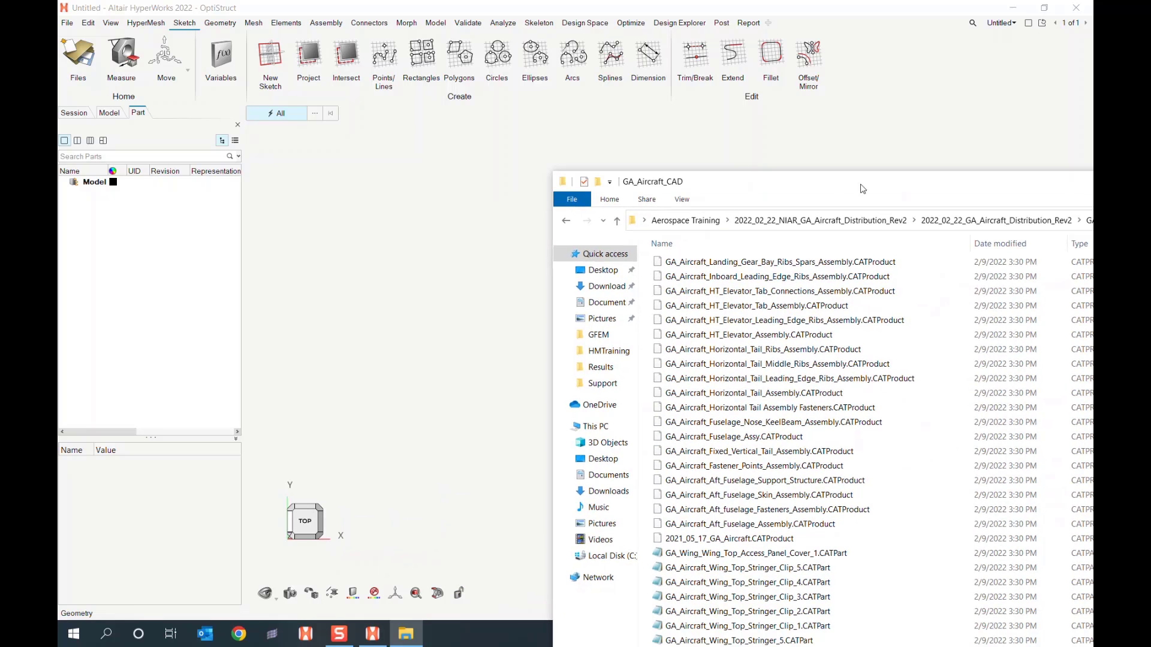
{"action": "left_click", "coordinate": [761, 453]}
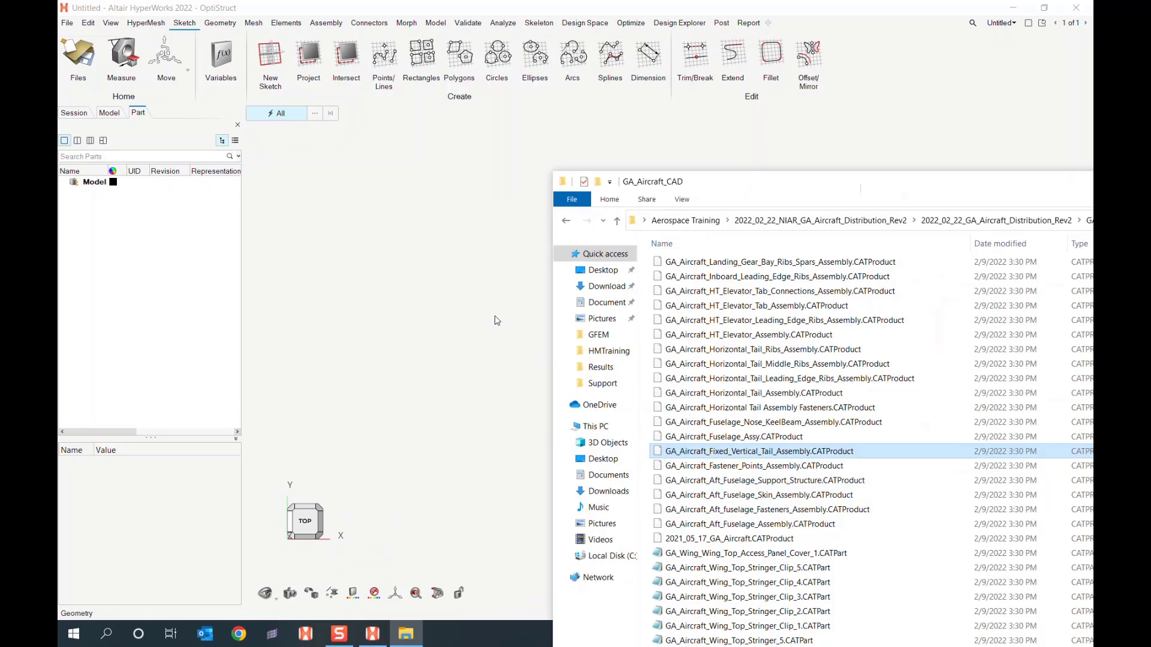
{"action": "left_click_drag", "start_coordinate": [453, 348], "coordinate": [459, 345]}
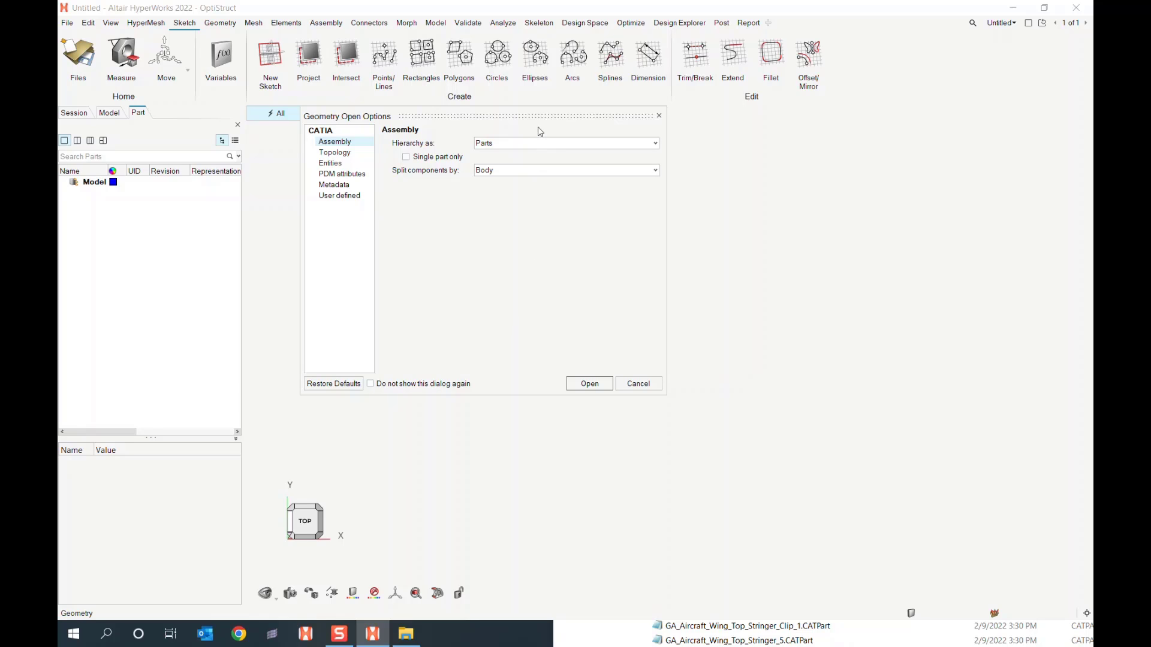
- Review the CATIA import's assembly, topology and entity options, keep CAD units, and open the assembly as Parts with components split by Body
{"action": "left_click_drag", "start_coordinate": [541, 120], "coordinate": [562, 184]}
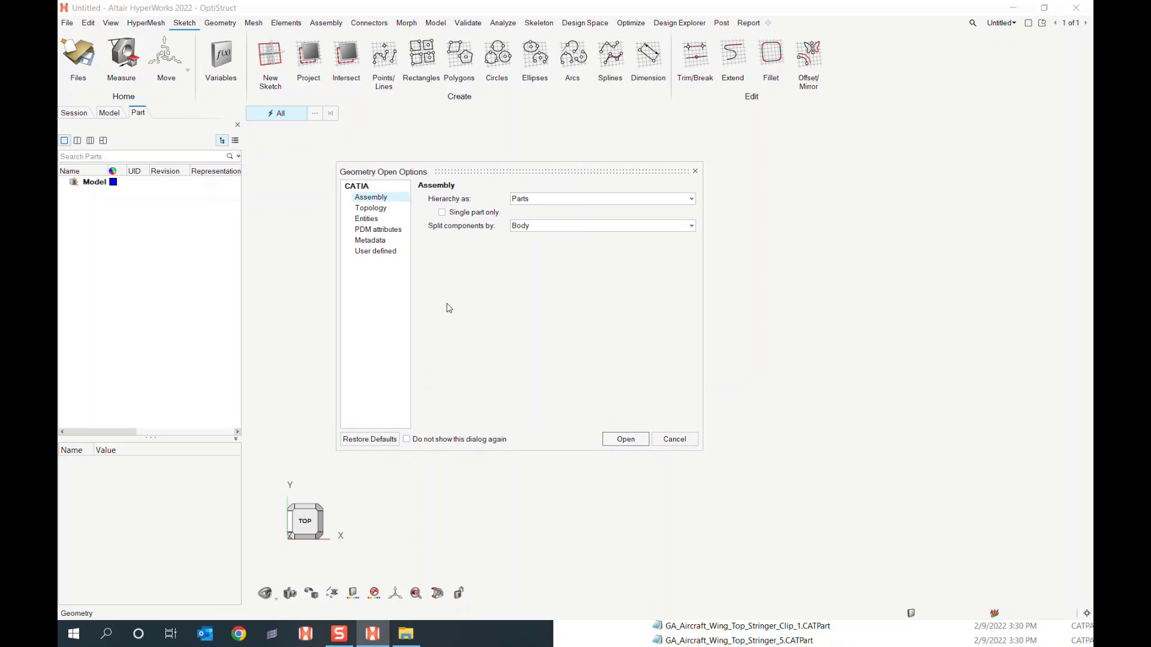
{"action": "left_click", "coordinate": [371, 208]}
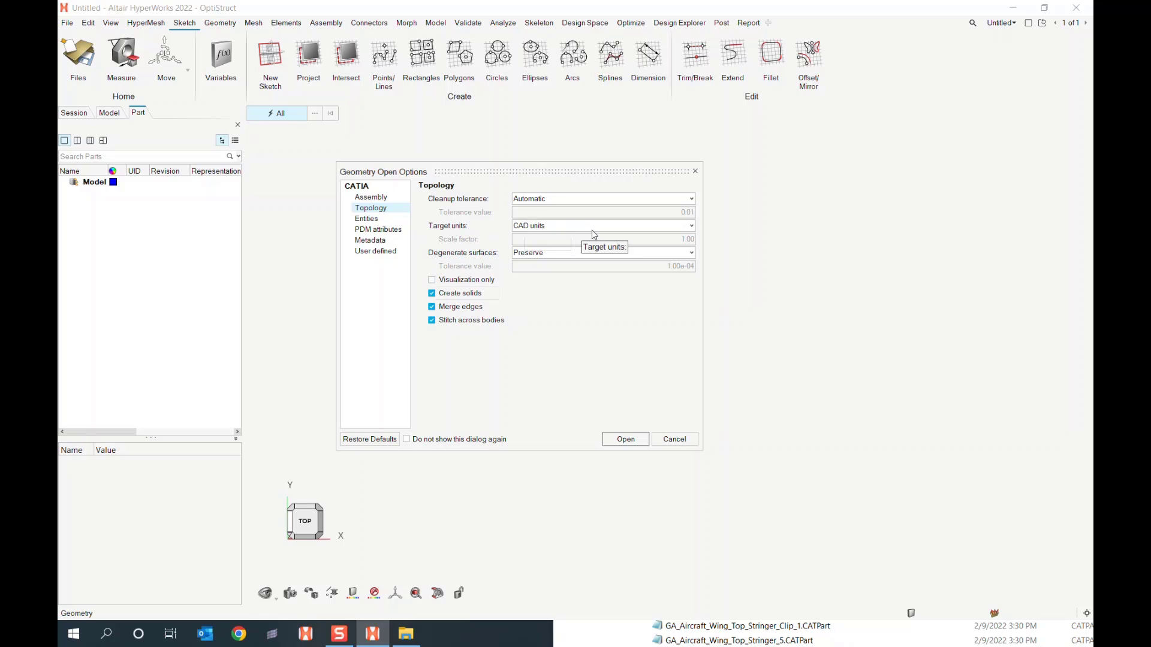
{"action": "left_click", "coordinate": [560, 231]}
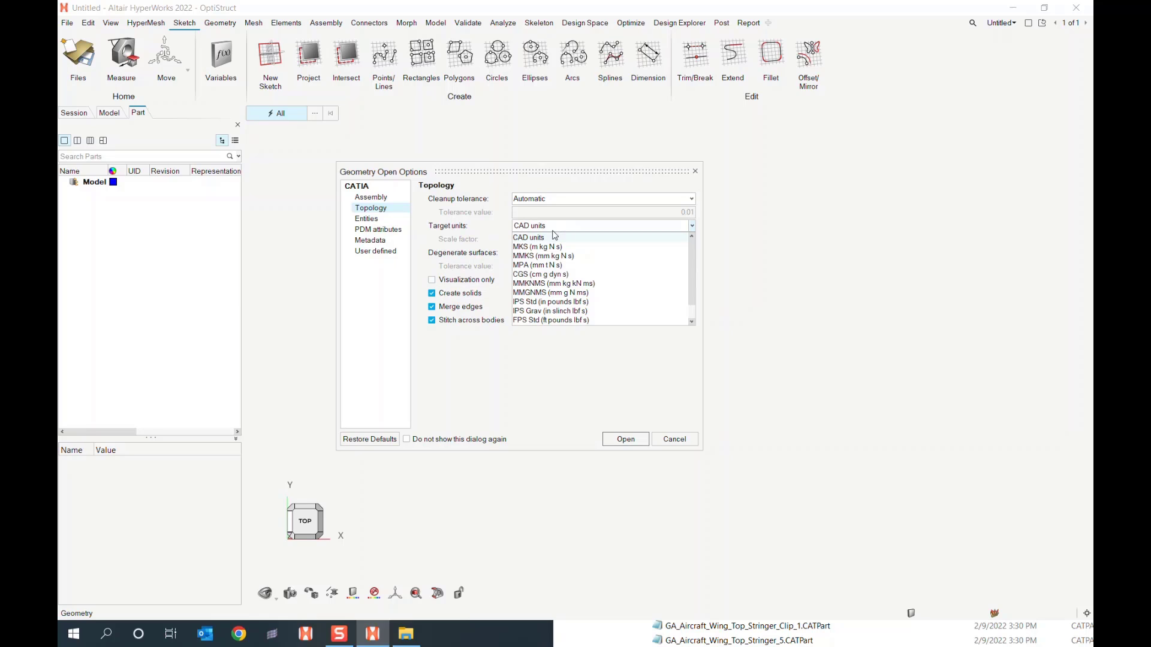
{"action": "left_click", "coordinate": [562, 381]}
{"action": "left_click", "coordinate": [375, 219]}
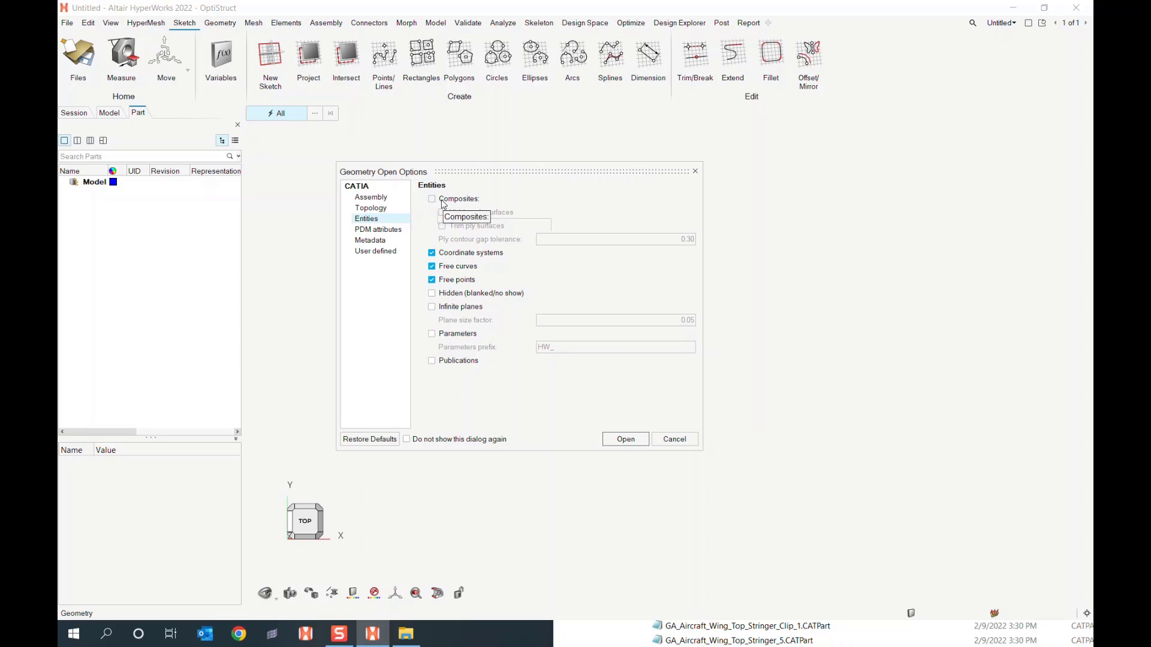
{"action": "left_click", "coordinate": [371, 197]}
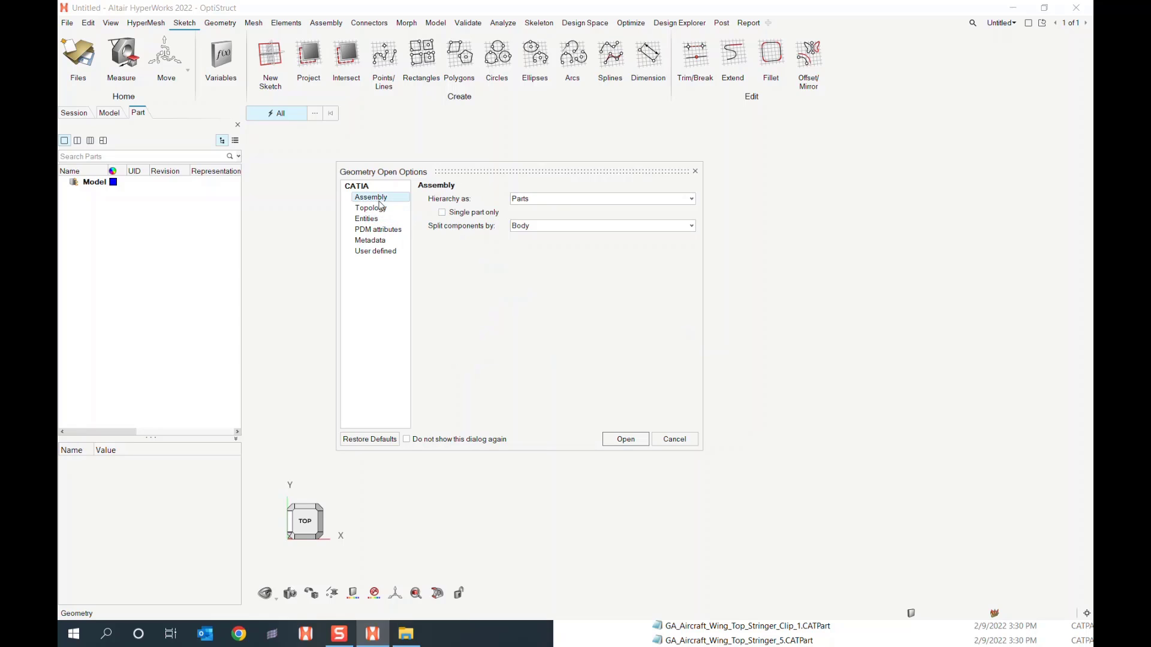
{"action": "left_click", "coordinate": [625, 440]}
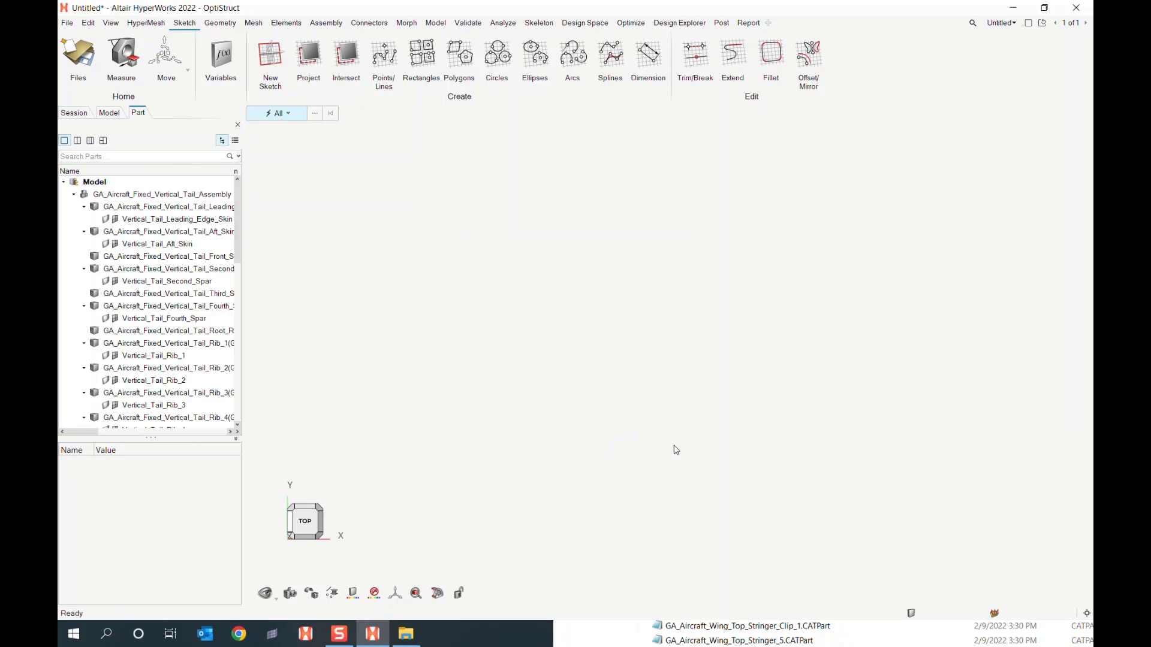
- Examine the imported vertical tail assembly from several angles, including its skins, spars, ribs, hinge fittings and tail light
{"action": "right_click_drag", "start_coordinate": [578, 482], "coordinate": [564, 360]}
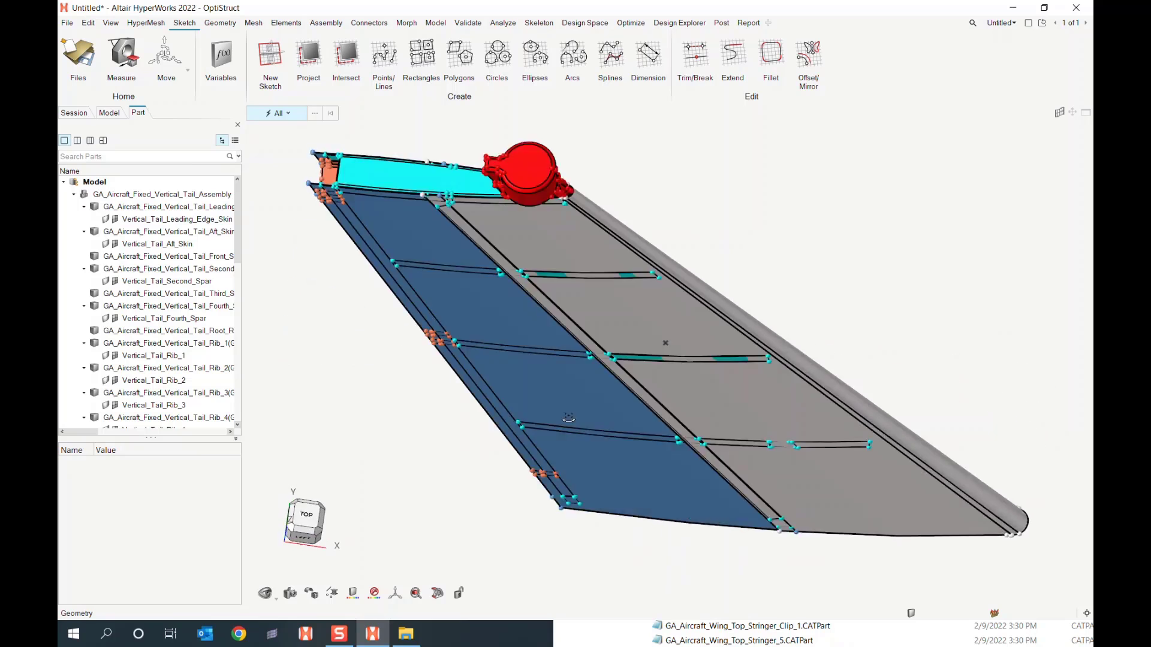
{"action": "scroll", "coordinate": [560, 309], "scroll_direction": "up", "scroll_amount": 4}
{"action": "scroll", "coordinate": [569, 307], "scroll_direction": "down", "scroll_amount": 3}
{"action": "right_click_drag", "start_coordinate": [573, 447], "coordinate": [608, 406]}
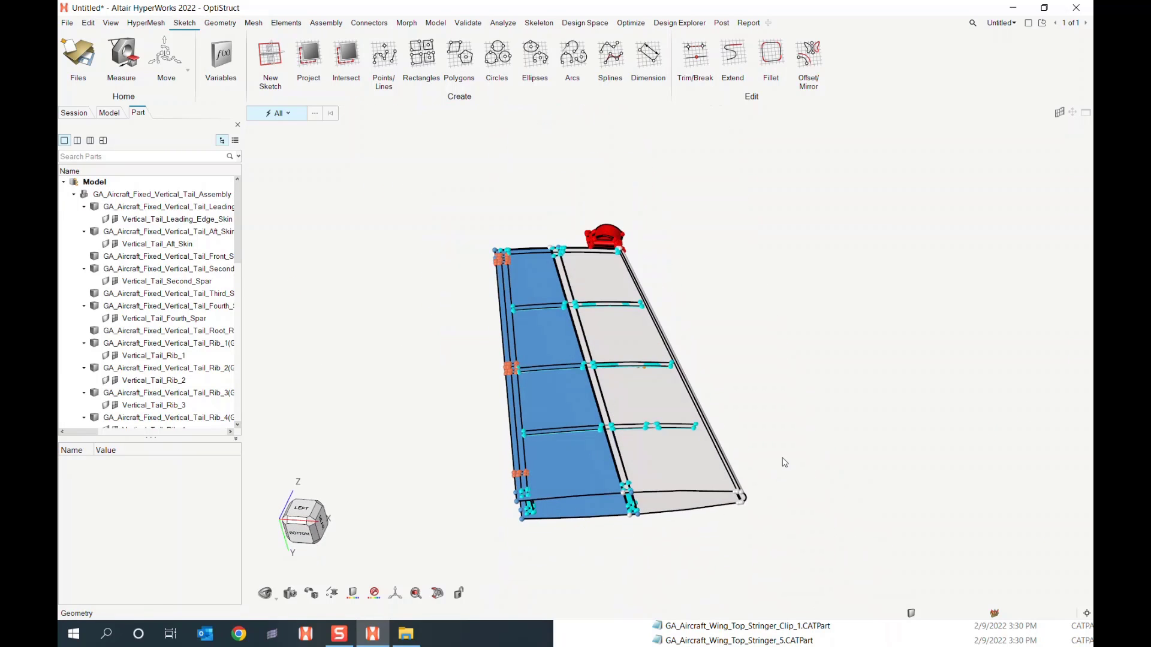
{"action": "right_click_drag", "start_coordinate": [728, 428], "coordinate": [630, 444]}
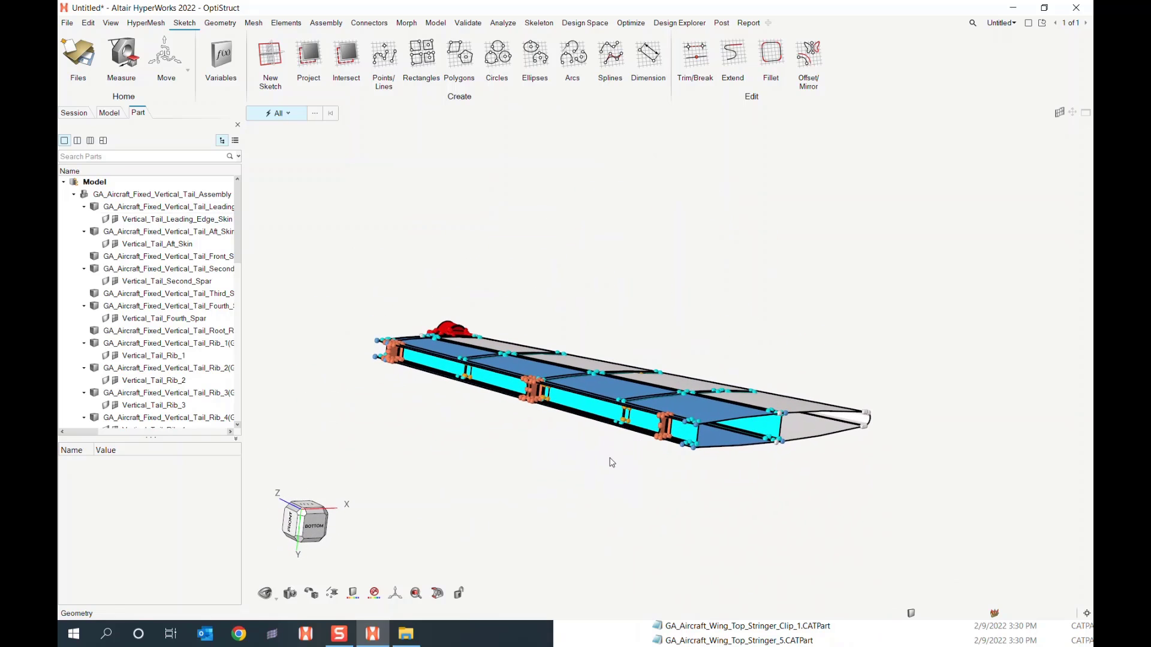
{"action": "middle_click_drag", "start_coordinate": [615, 462], "coordinate": [709, 407]}
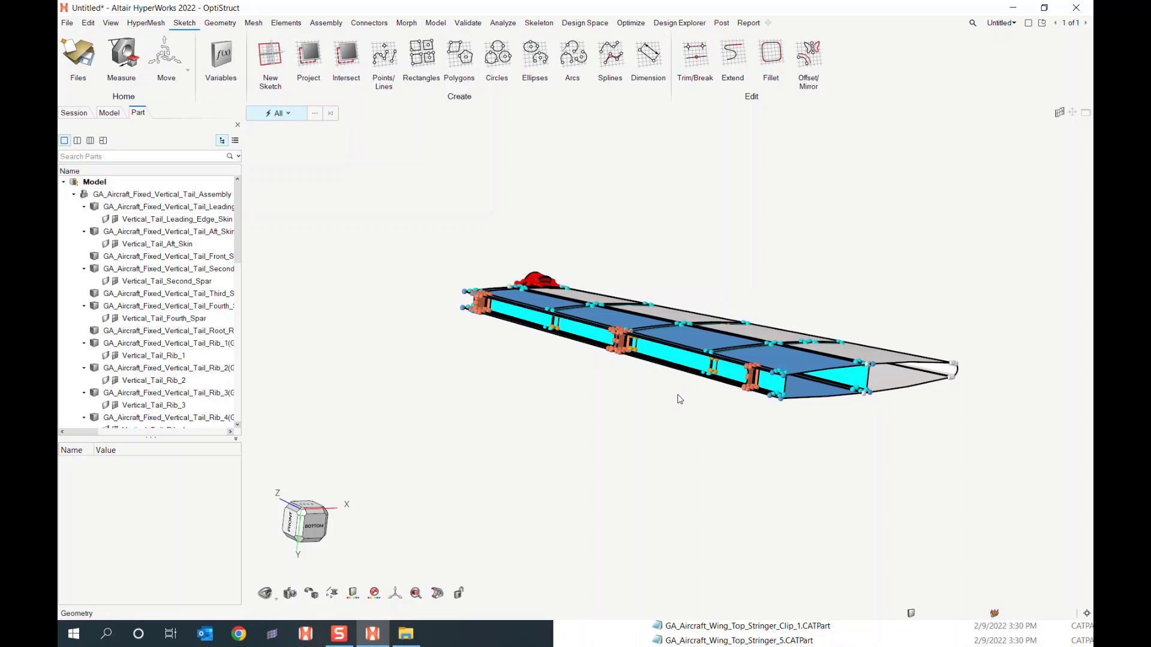
{"action": "right_click_drag", "start_coordinate": [660, 403], "coordinate": [701, 378]}
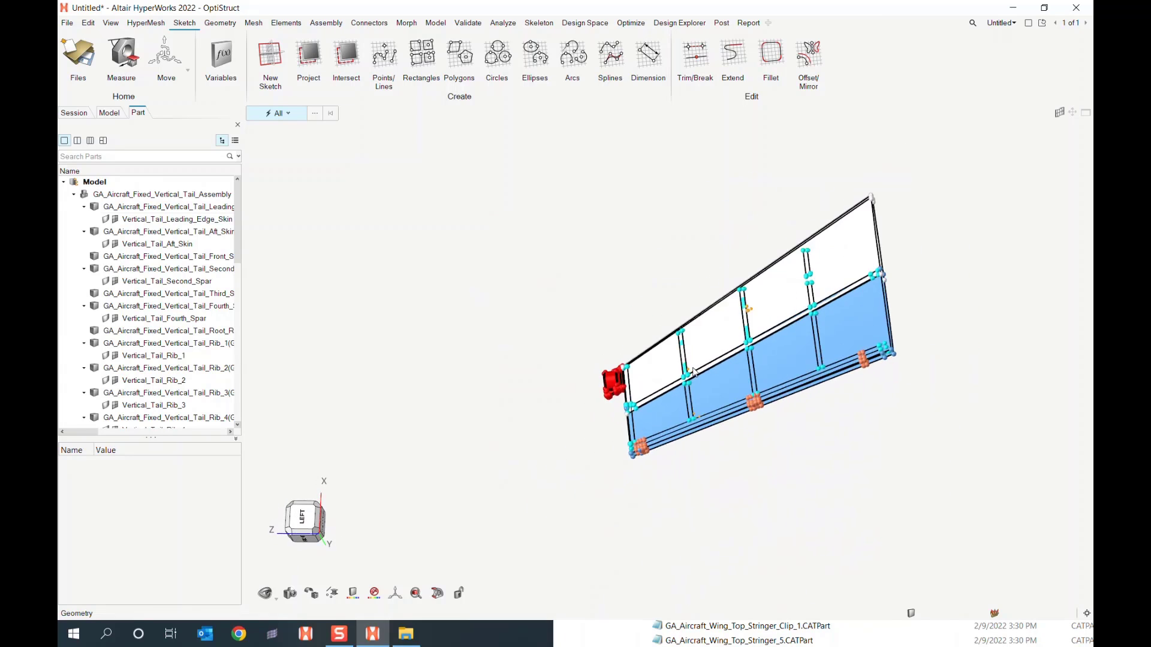
{"action": "scroll", "coordinate": [693, 371], "scroll_direction": "up", "scroll_amount": 3}
{"action": "scroll", "coordinate": [683, 384], "scroll_direction": "down", "scroll_amount": 4}
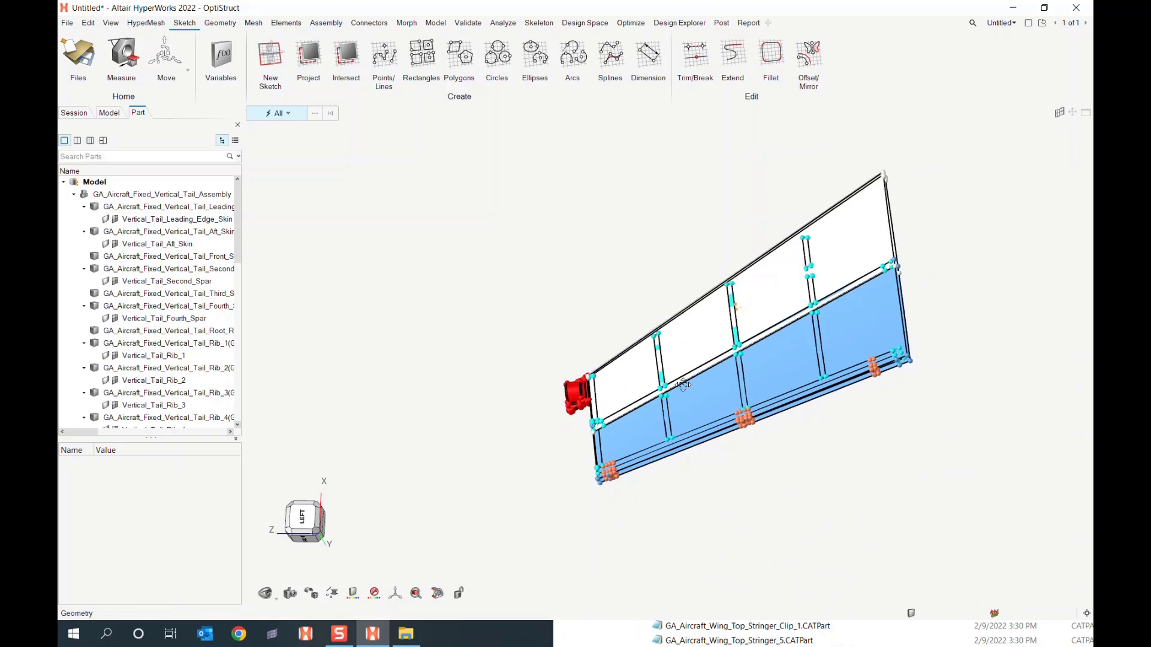
{"action": "scroll", "coordinate": [683, 385], "scroll_direction": "up", "scroll_amount": 3}
{"action": "scroll", "coordinate": [656, 373], "scroll_direction": "down", "scroll_amount": 3}
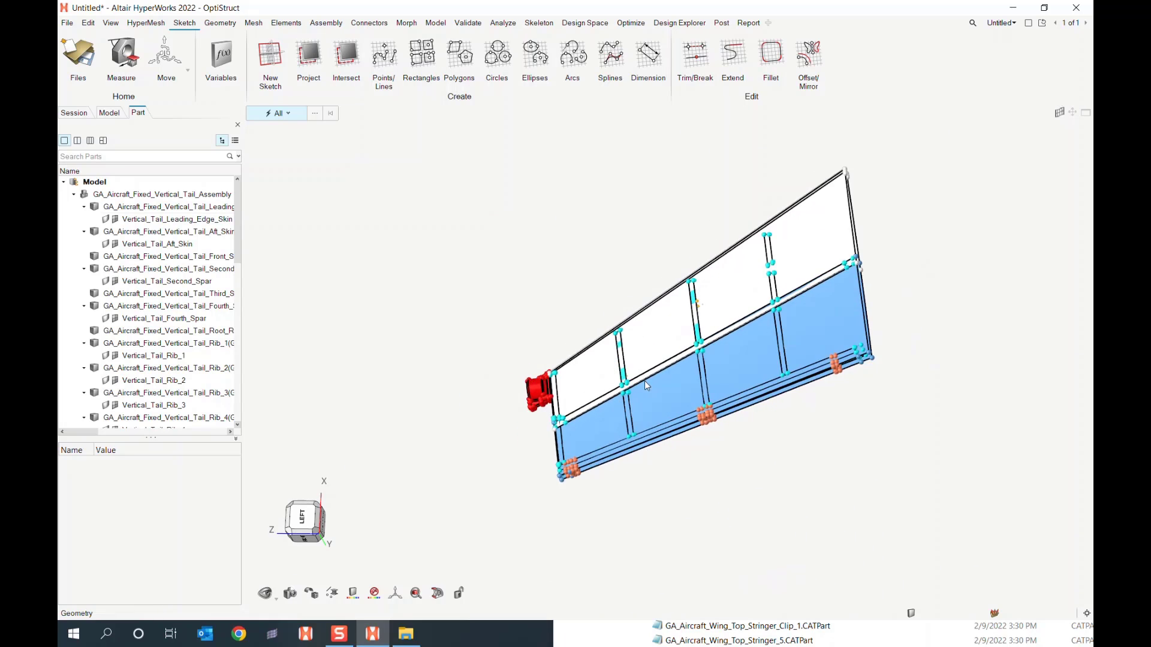
{"action": "mouse_move", "coordinate": [646, 379]}
{"action": "right_mouse_down"}
{"action": "mouse_move", "coordinate": [660, 402]}
{"action": "mouse_move", "coordinate": [548, 320]}
{"action": "mouse_move", "coordinate": [593, 286]}
{"action": "mouse_move", "coordinate": [569, 286]}
{"action": "mouse_move", "coordinate": [721, 280]}
{"action": "mouse_move", "coordinate": [598, 299]}
{"action": "right_mouse_up"}
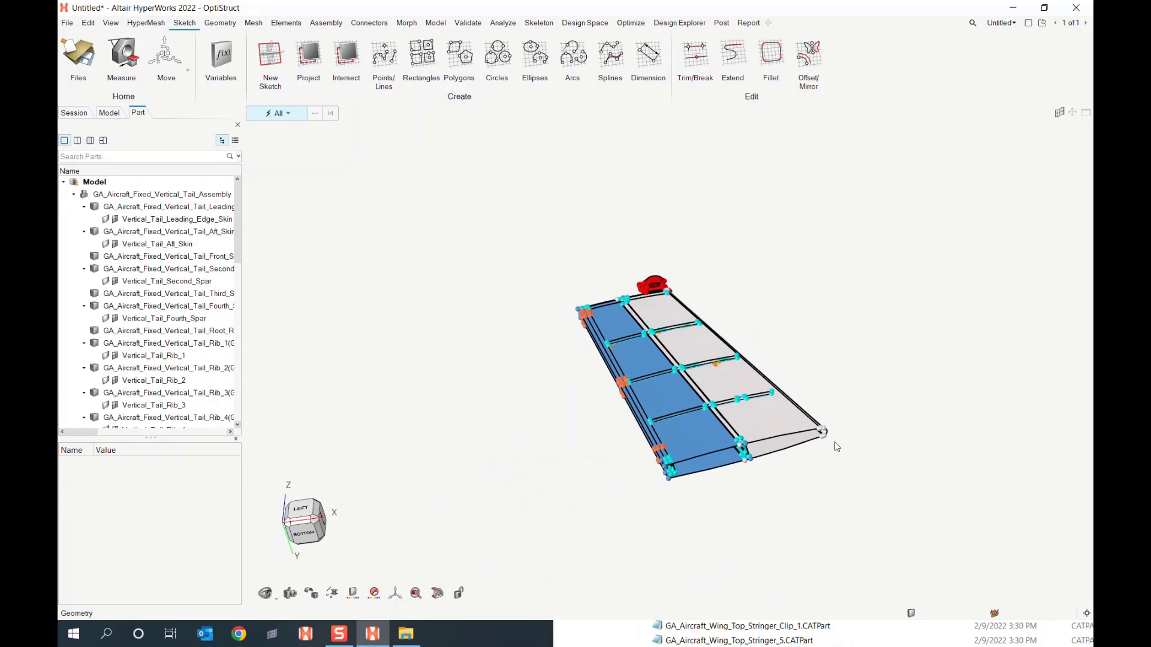
{"action": "right_click_drag", "start_coordinate": [837, 442], "coordinate": [796, 397]}
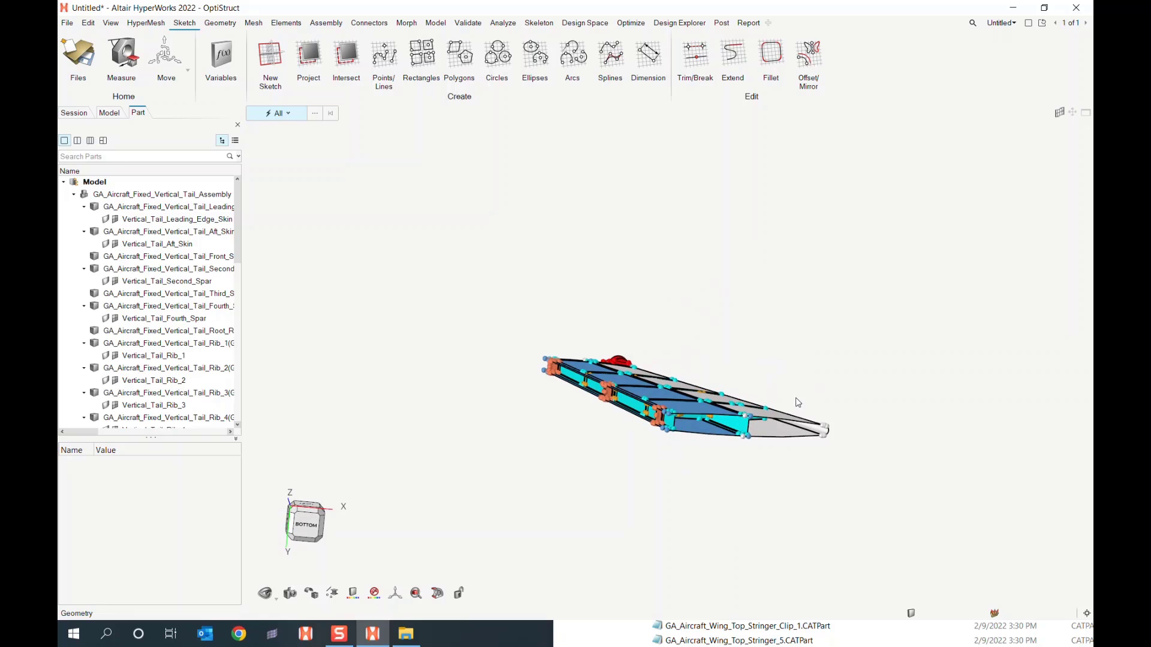
{"action": "right_click_drag", "start_coordinate": [793, 304], "coordinate": [688, 401]}
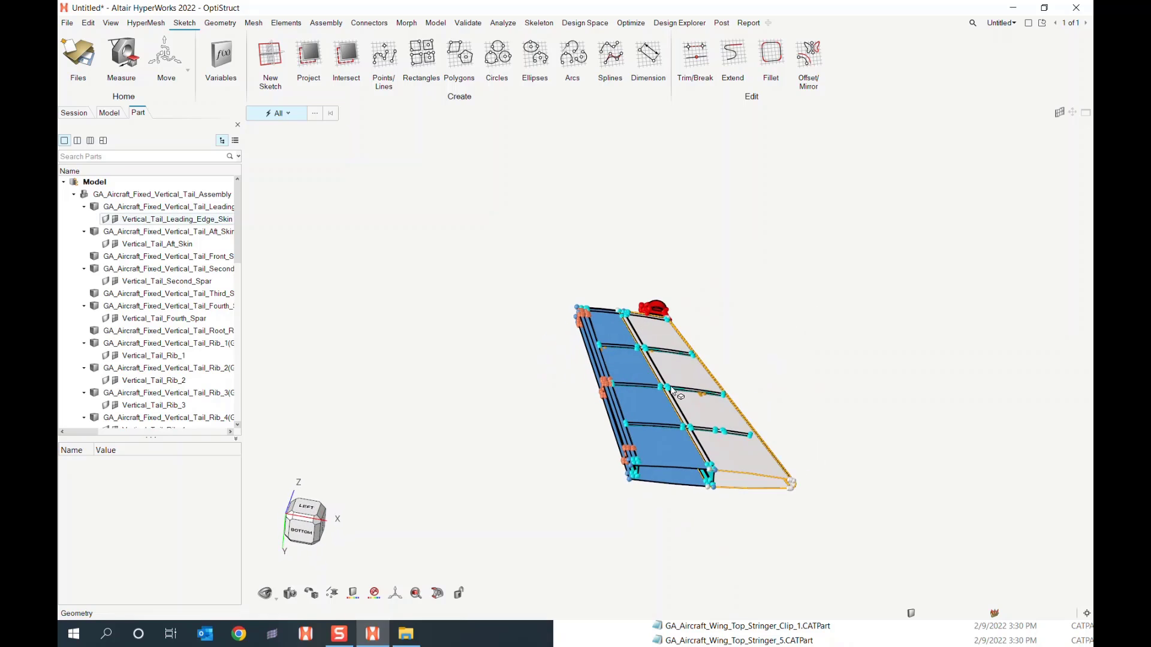
{"action": "scroll", "coordinate": [507, 446], "scroll_direction": "down", "scroll_amount": 1}
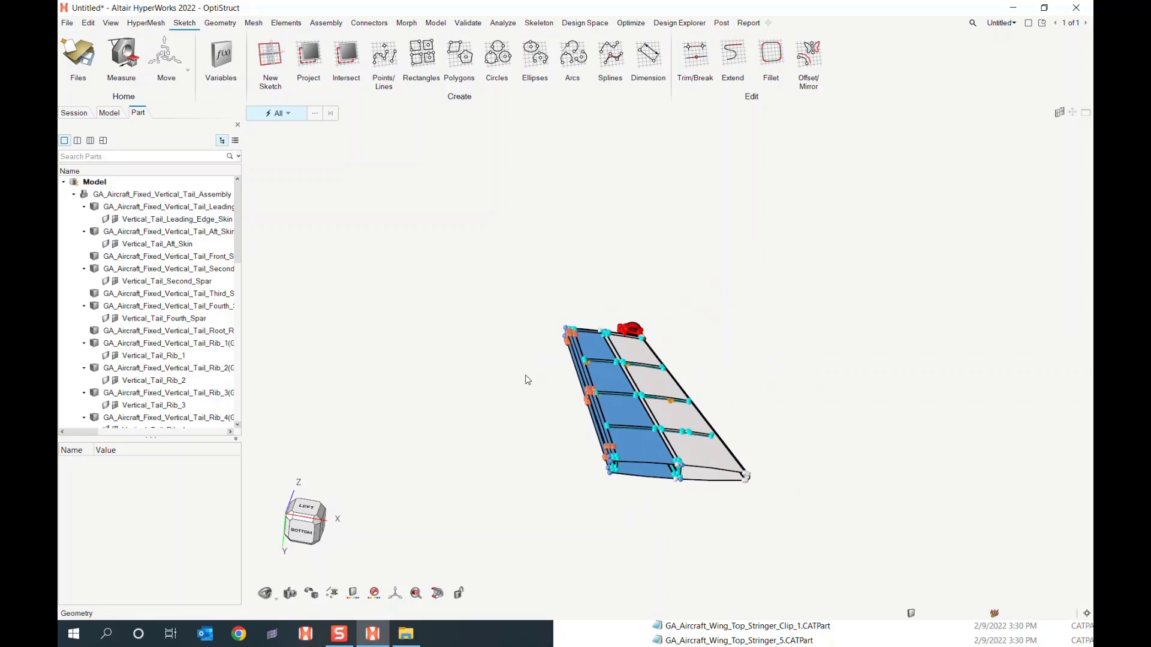
{"action": "middle_click_drag", "start_coordinate": [528, 378], "coordinate": [516, 333]}
{"action": "right_click_drag", "start_coordinate": [521, 339], "coordinate": [514, 421]}
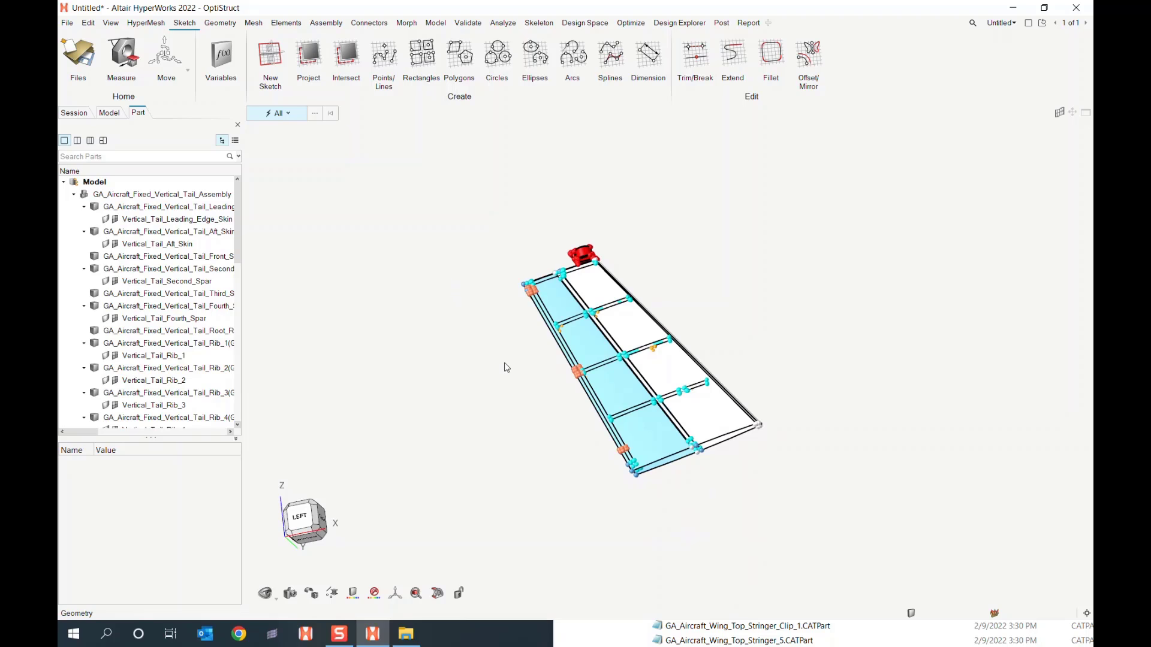
{"action": "middle_click_drag", "start_coordinate": [506, 367], "coordinate": [479, 379]}
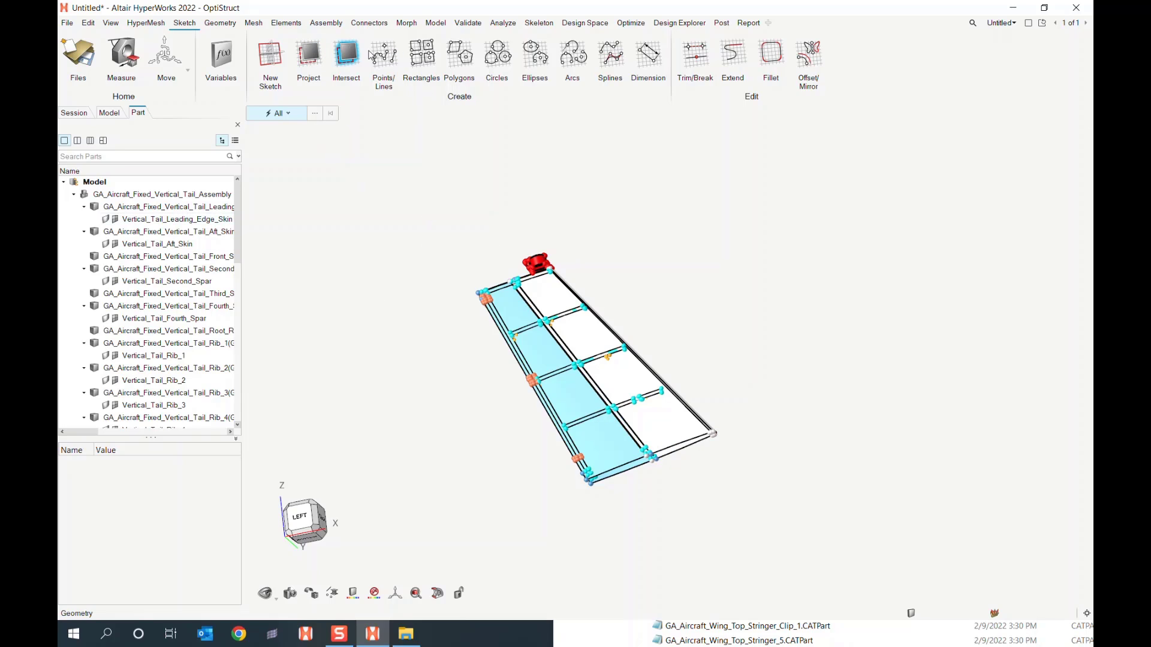
{"action": "middle_click_drag", "start_coordinate": [461, 397], "coordinate": [470, 354]}
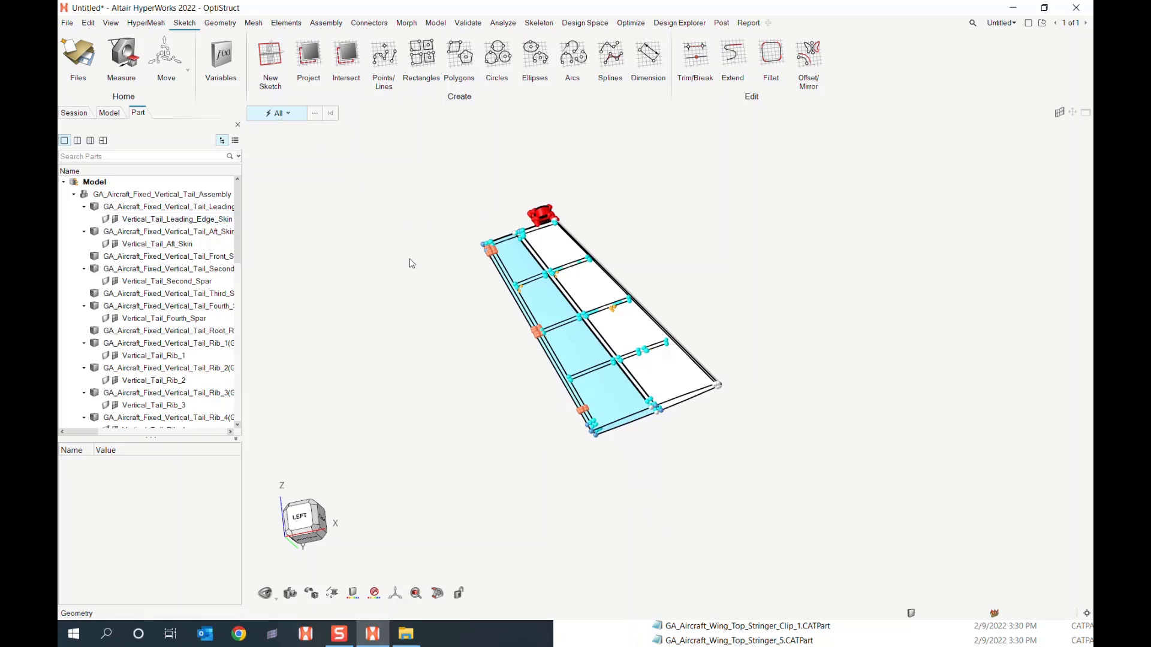
{"action": "middle_click_drag", "start_coordinate": [408, 263], "coordinate": [401, 293]}
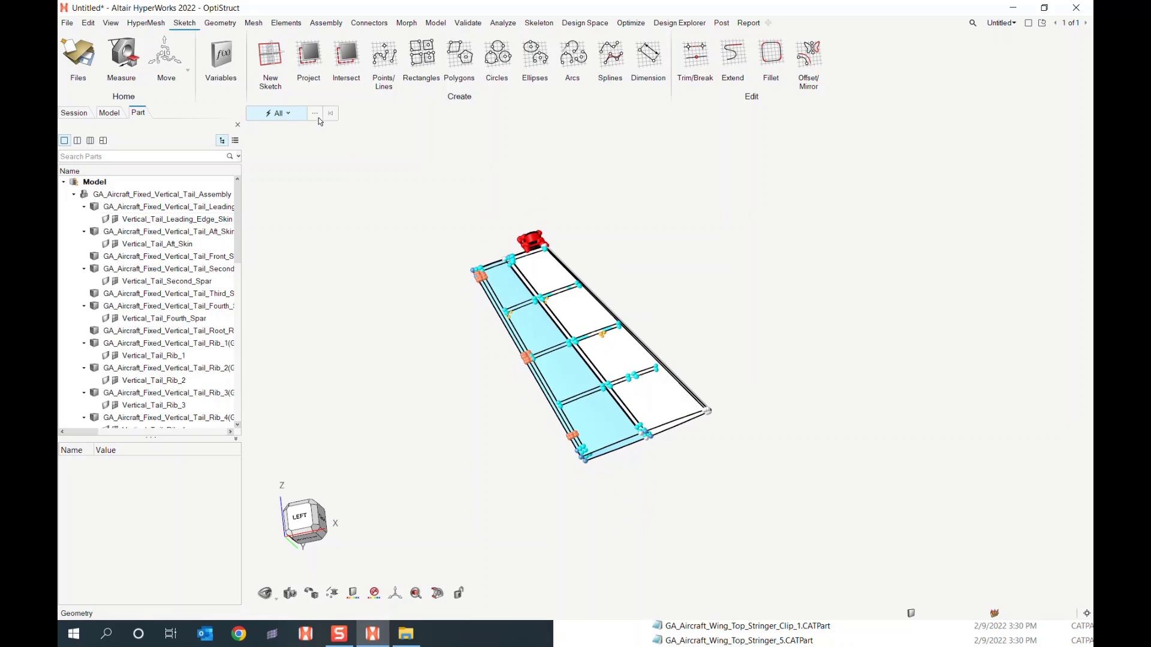
- Select the aft skin, leading edge skin and tail light components in turn to inspect their properties, and clear the selection
{"action": "left_click", "coordinate": [536, 327]}
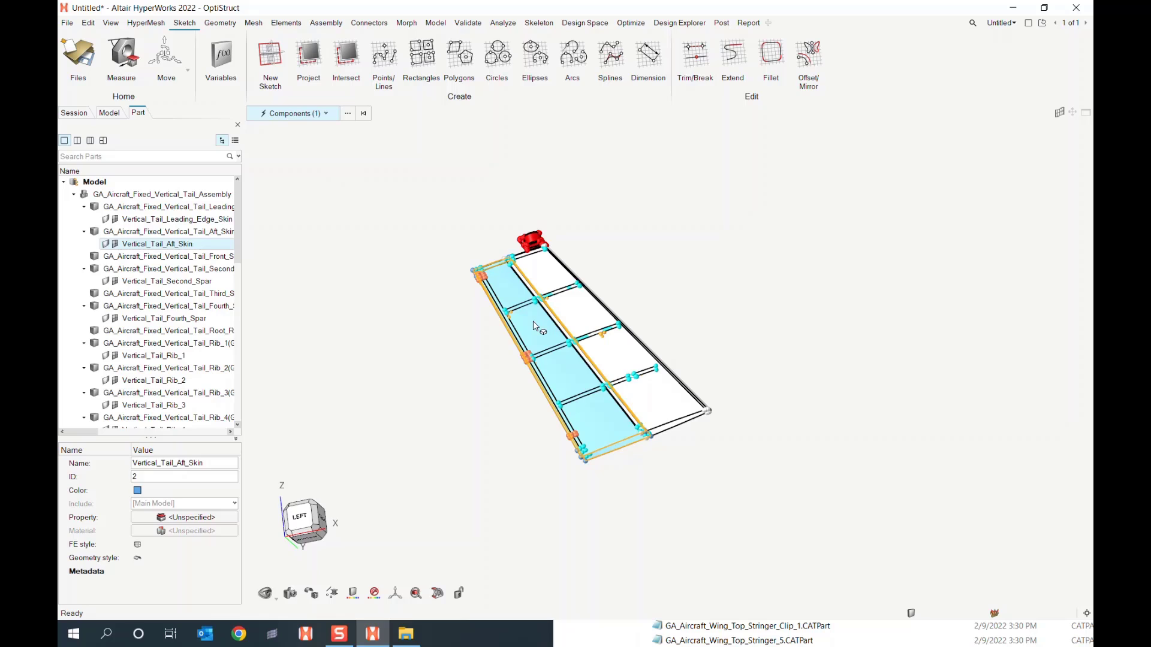
{"action": "left_click", "coordinate": [587, 323]}
{"action": "left_click", "coordinate": [533, 244]}
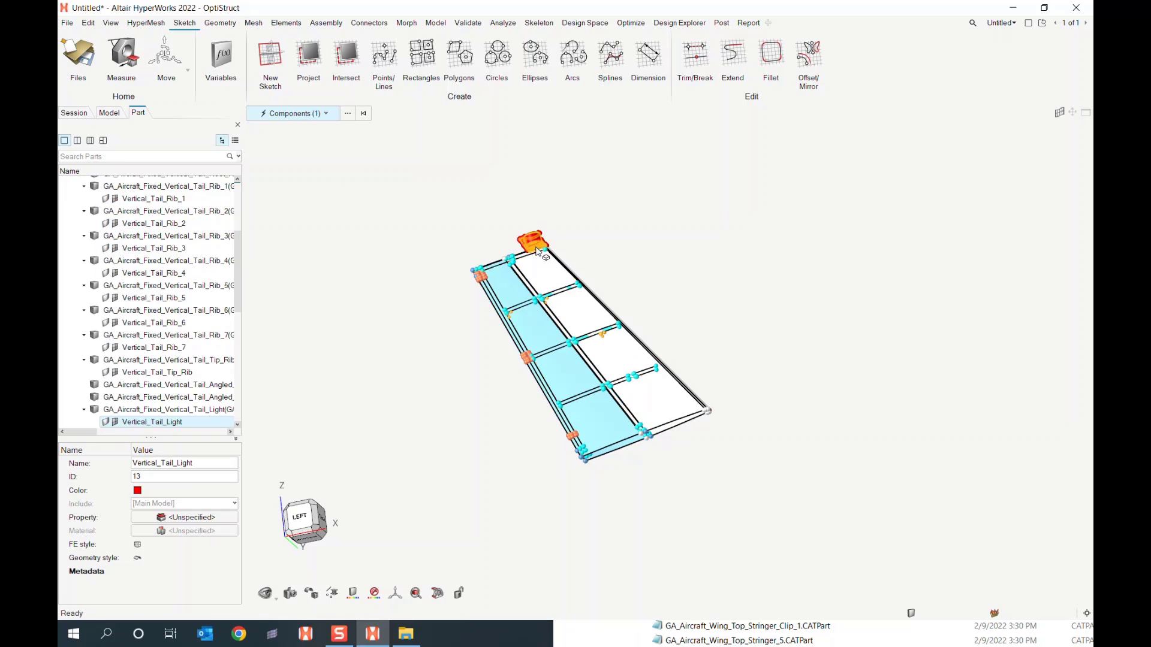
{"action": "left_click", "coordinate": [550, 282]}
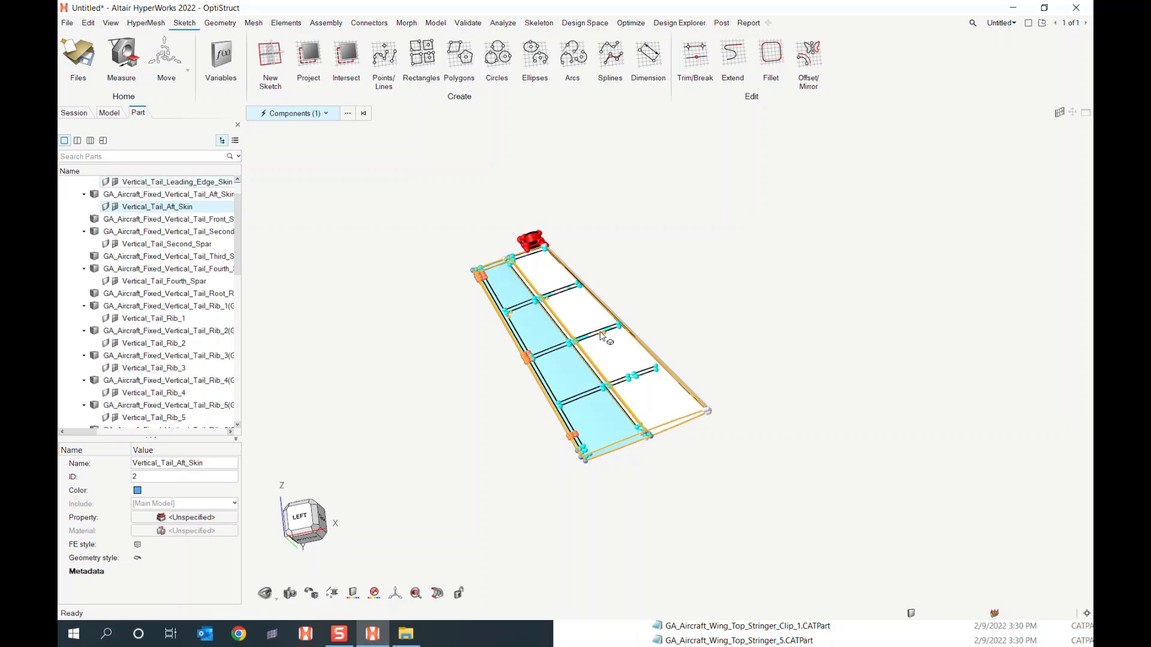
{"action": "left_click", "coordinate": [531, 242]}
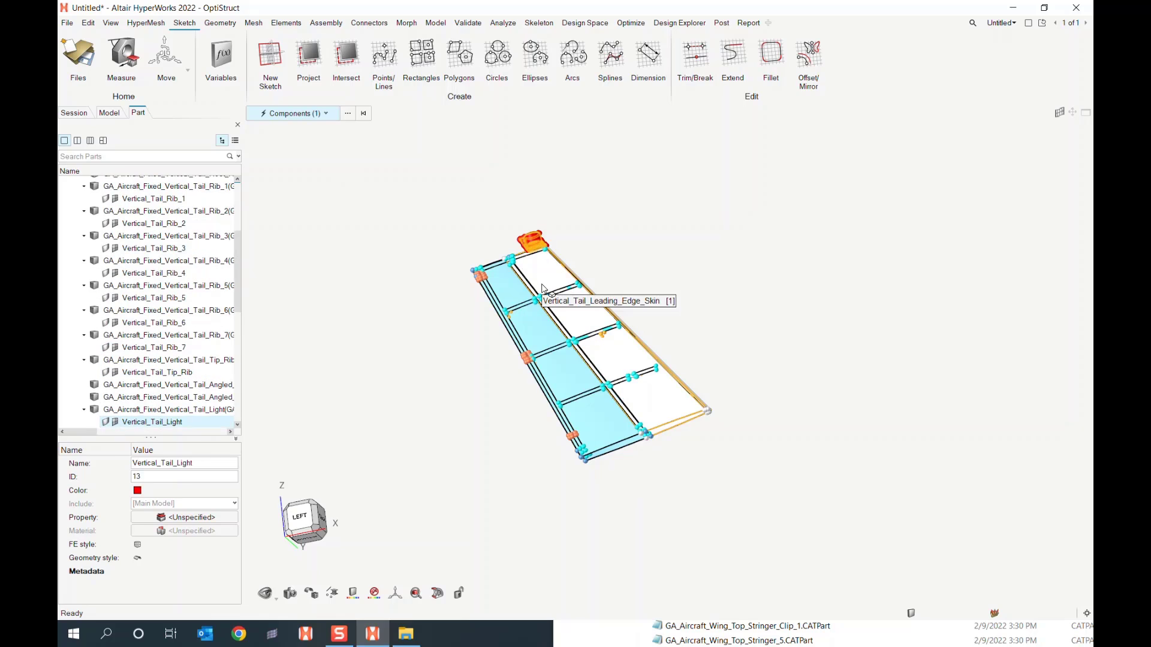
{"action": "right_click_drag", "start_coordinate": [452, 231], "coordinate": [493, 221]}
{"action": "left_click", "coordinate": [477, 233]}
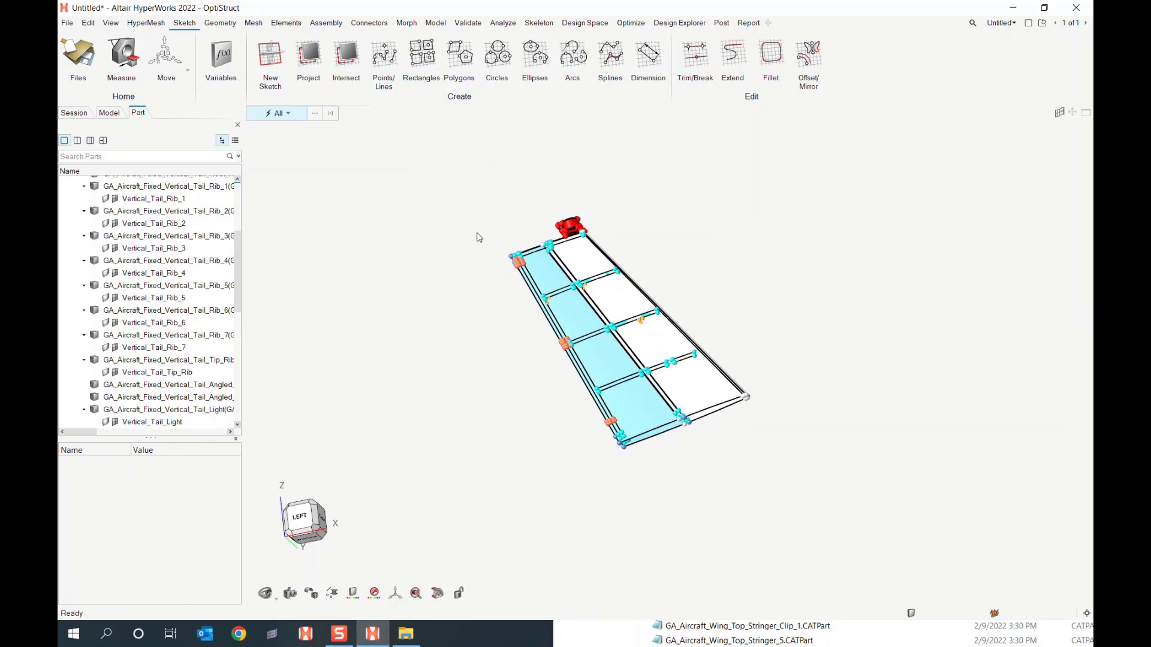
- Take a closer view of the tail, pick the two skins and the tail light again one by one, and deselect everything
{"action": "middle_click_drag", "start_coordinate": [467, 271], "coordinate": [562, 314]}
{"action": "scroll", "coordinate": [575, 354], "scroll_direction": "up", "scroll_amount": 3}
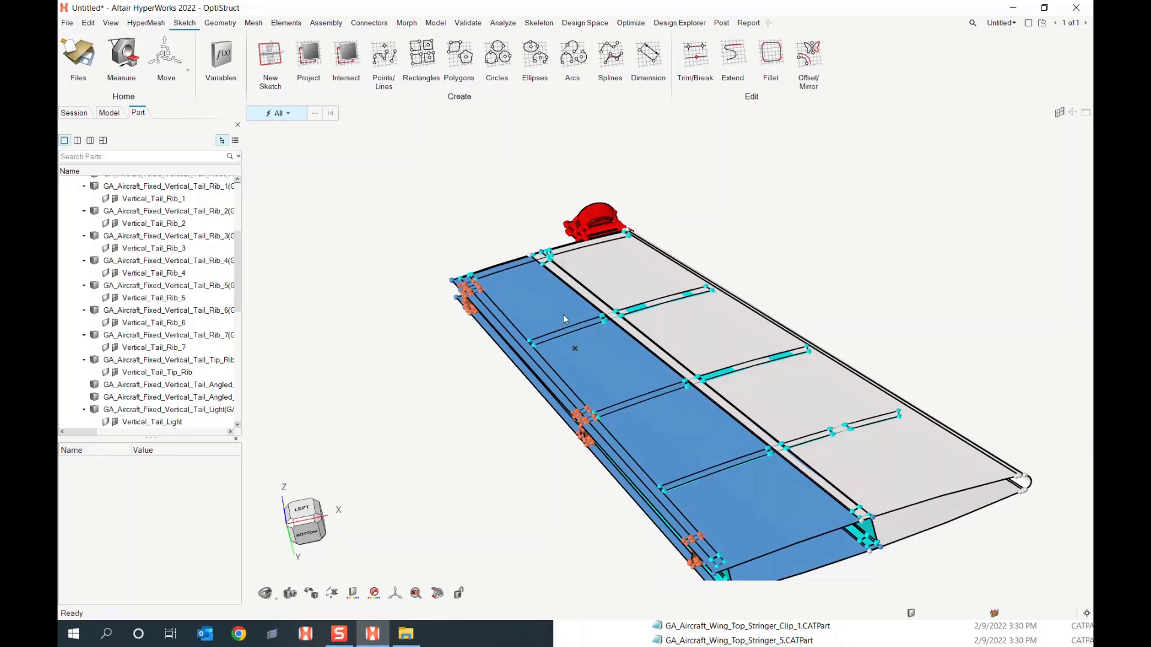
{"action": "left_click", "coordinate": [583, 370]}
{"action": "left_click", "coordinate": [636, 251]}
{"action": "left_click", "coordinate": [613, 217]}
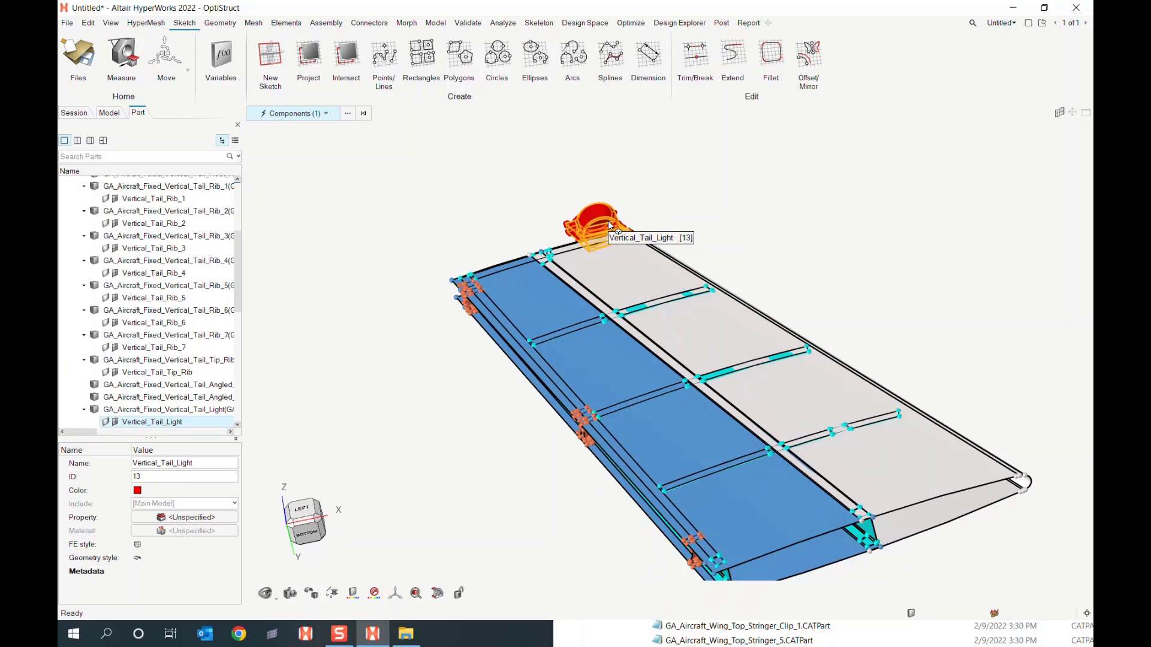
{"action": "scroll", "coordinate": [796, 282], "scroll_direction": "down", "scroll_amount": 2}
{"action": "right_click_drag", "start_coordinate": [828, 264], "coordinate": [761, 294]}
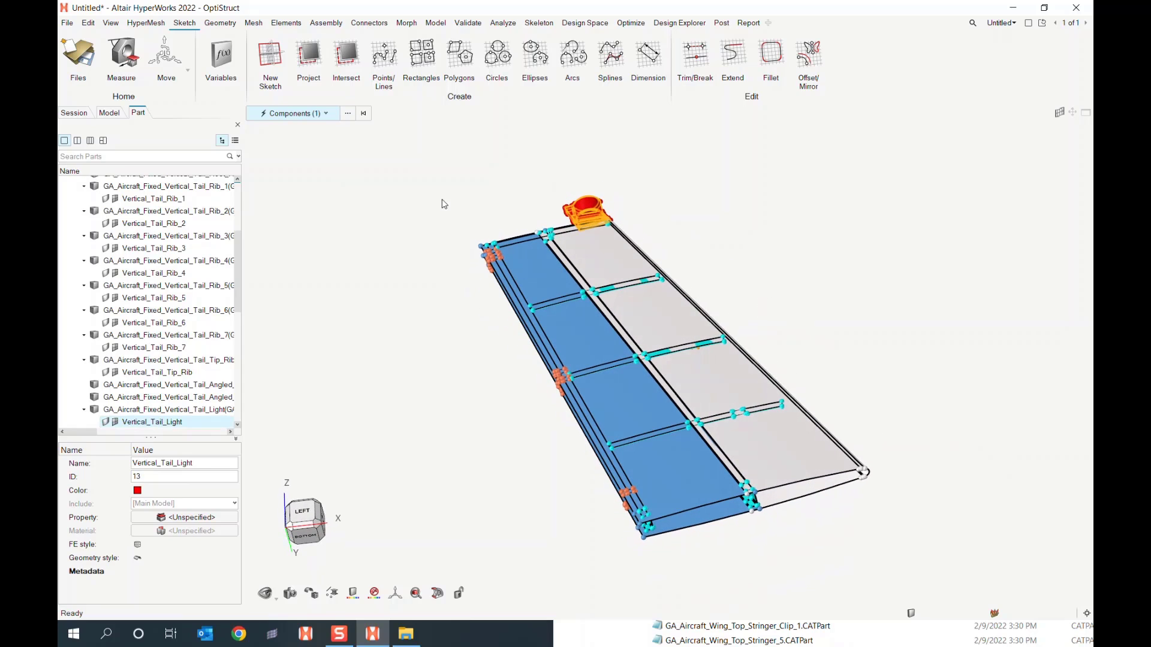
{"action": "left_click", "coordinate": [346, 156]}
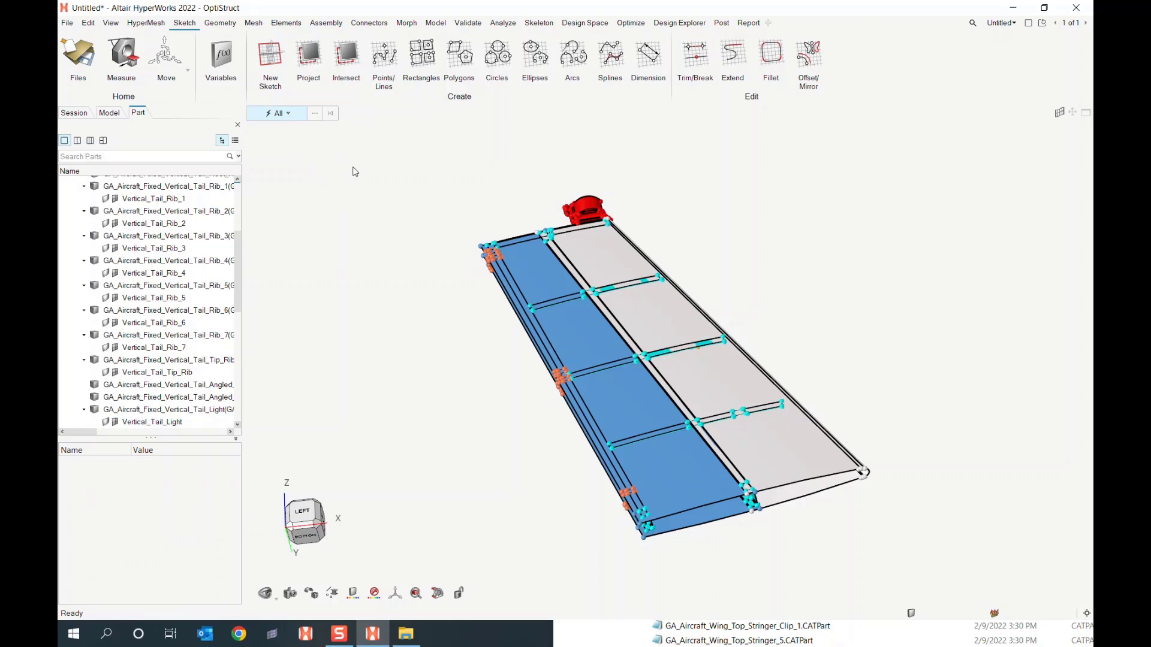
- Restrict the selection filter to Solids and select the solid of the aft skin facing the view
{"action": "left_click", "coordinate": [288, 113]}
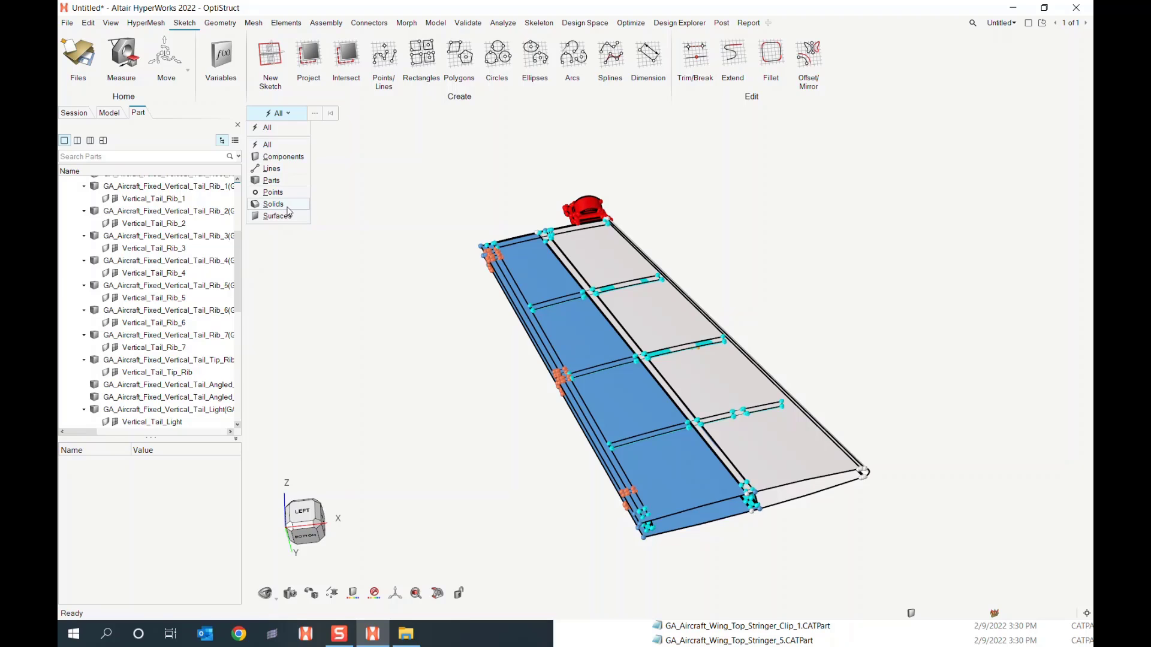
{"action": "left_click", "coordinate": [281, 204]}
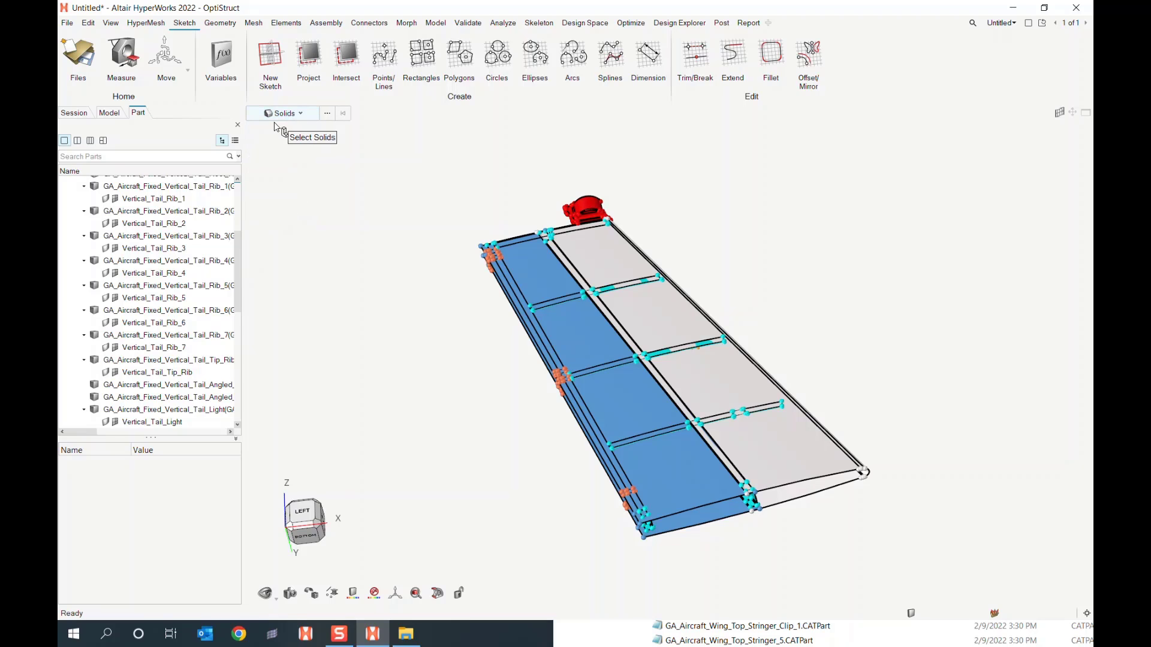
{"action": "left_click", "coordinate": [570, 344]}
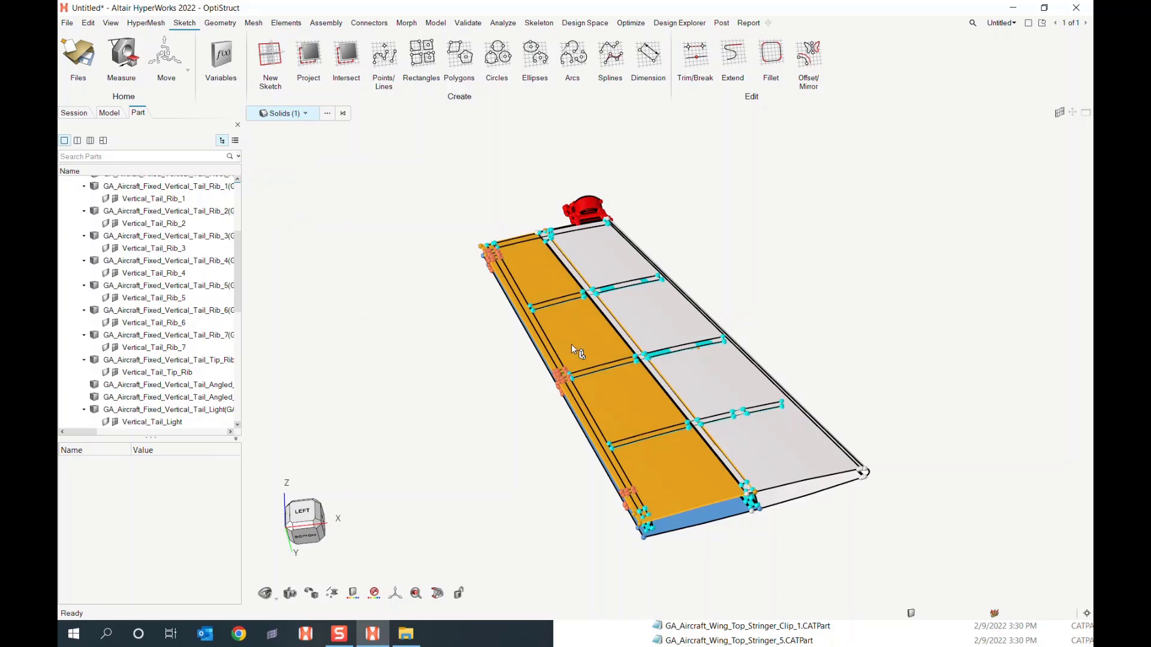
{"action": "right_click_drag", "start_coordinate": [649, 432], "coordinate": [539, 316]}
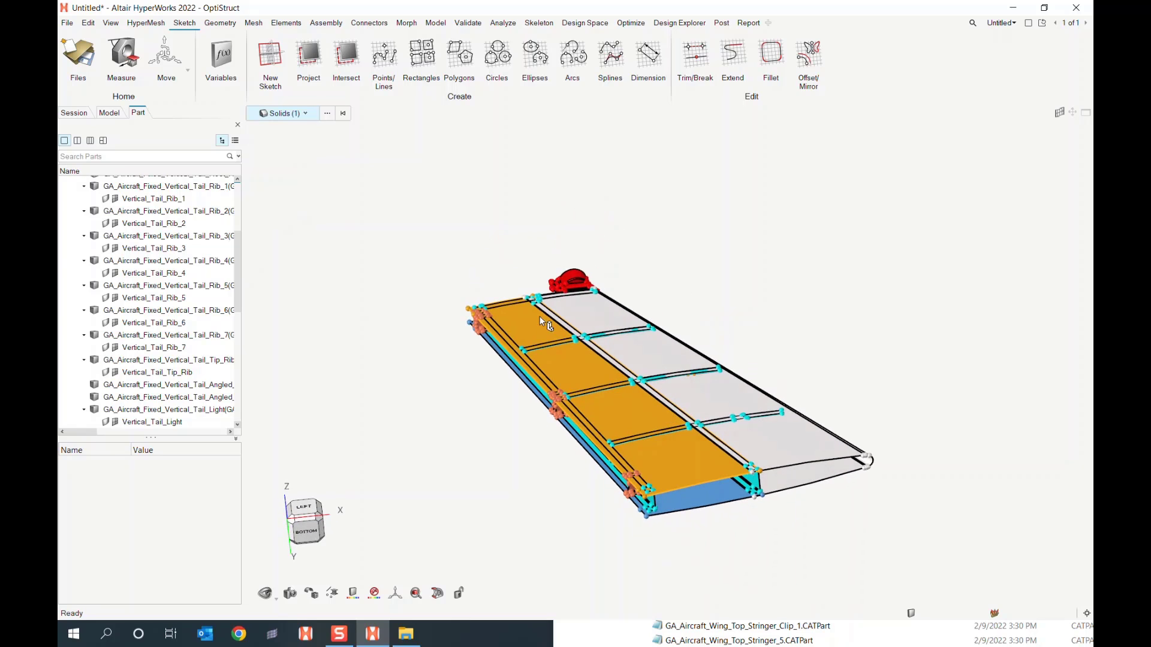
{"action": "middle_click_drag", "start_coordinate": [560, 461], "coordinate": [495, 384]}
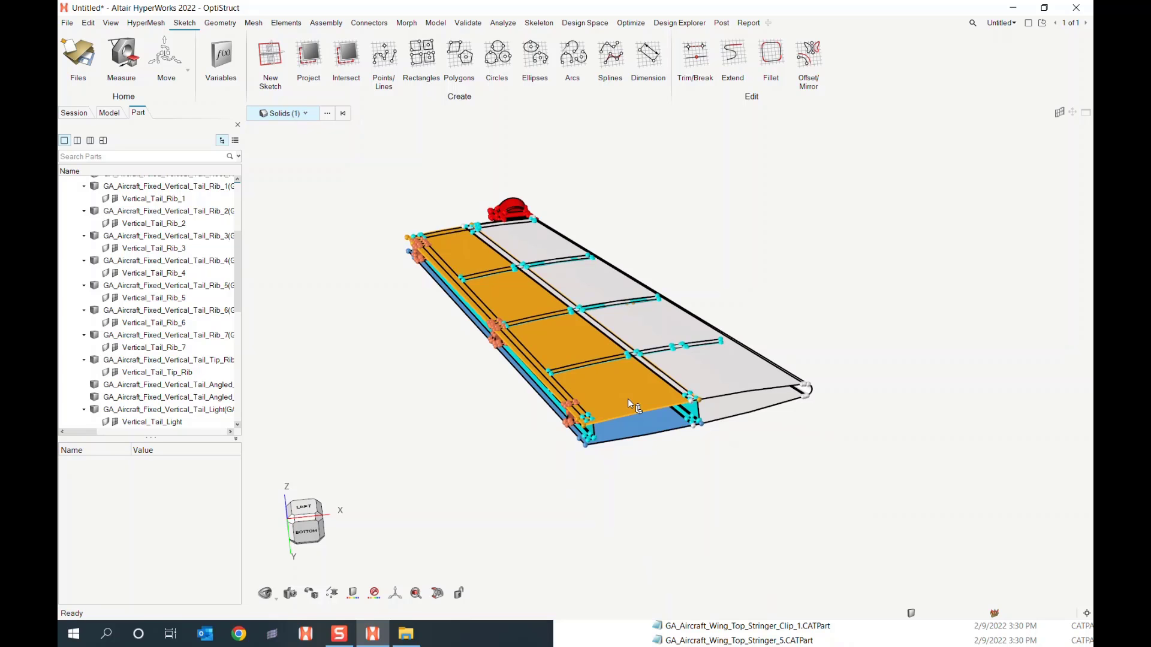
- Switch the selection to the leading edge skin solid and try extending it with the Adjacent selection option
{"action": "scroll", "coordinate": [621, 409], "scroll_direction": "up", "scroll_amount": 5}
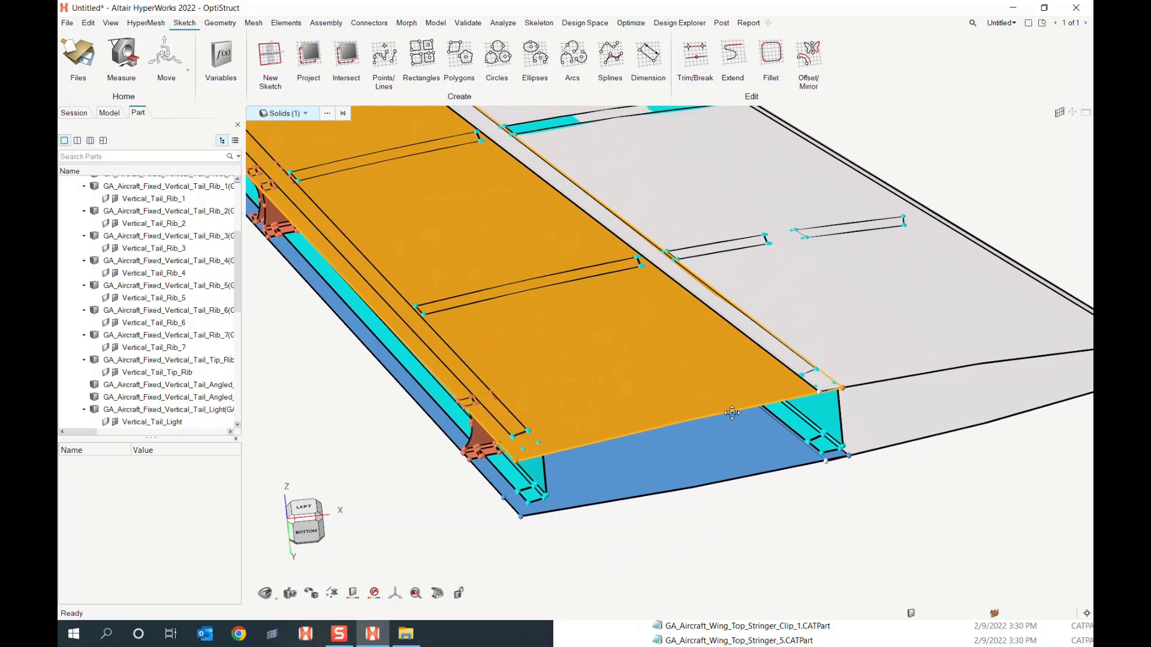
{"action": "right_click_drag", "start_coordinate": [727, 429], "coordinate": [681, 390]}
{"action": "scroll", "coordinate": [714, 393], "scroll_direction": "down", "scroll_amount": 5}
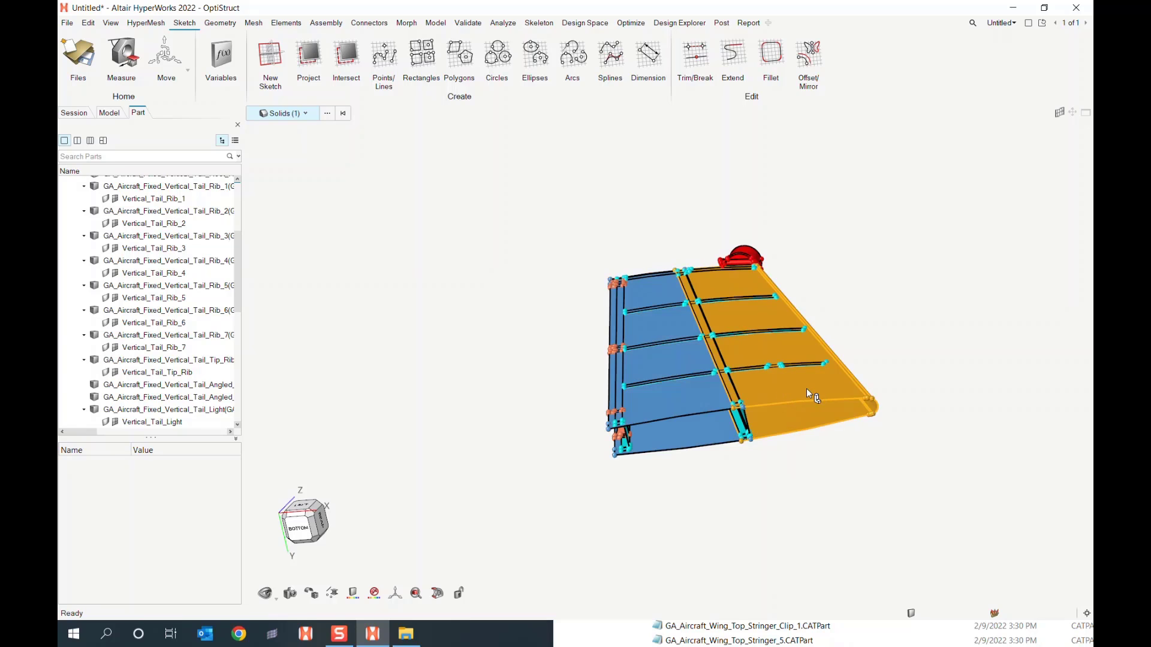
{"action": "mouse_move", "coordinate": [807, 389]}
{"action": "right_mouse_down"}
{"action": "mouse_move", "coordinate": [780, 395]}
{"action": "mouse_move", "coordinate": [801, 386]}
{"action": "right_mouse_up"}
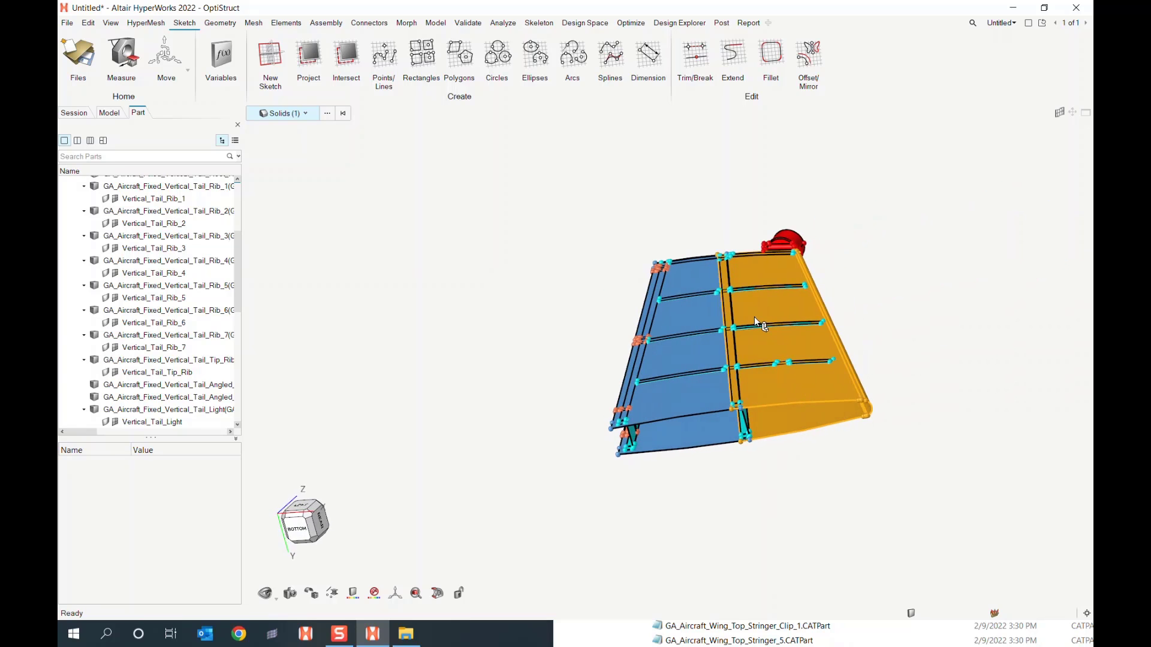
{"action": "middle_click_drag", "start_coordinate": [583, 329], "coordinate": [470, 323]}
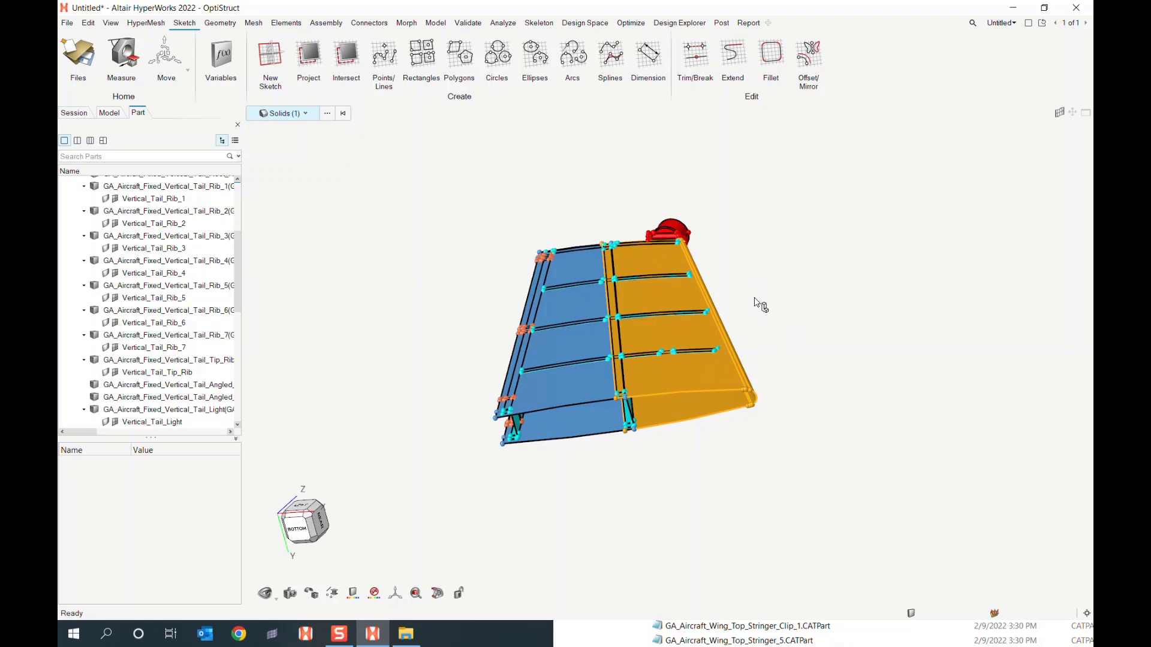
{"action": "right_click", "coordinate": [786, 336]}
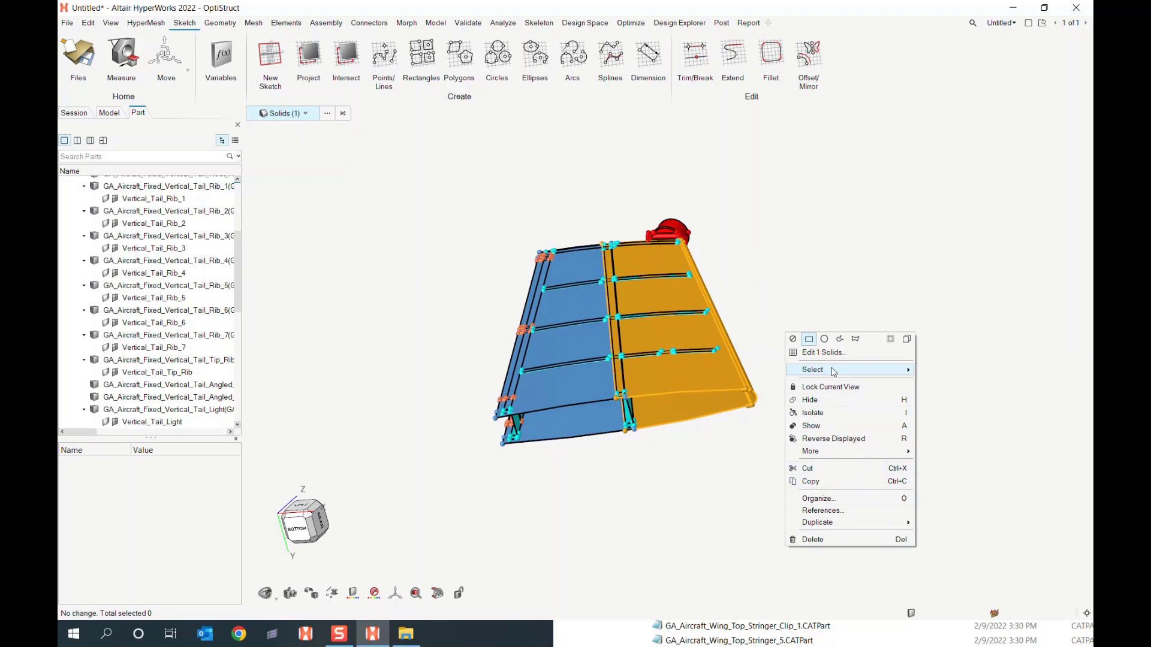
{"action": "mouse_move", "coordinate": [833, 371]}
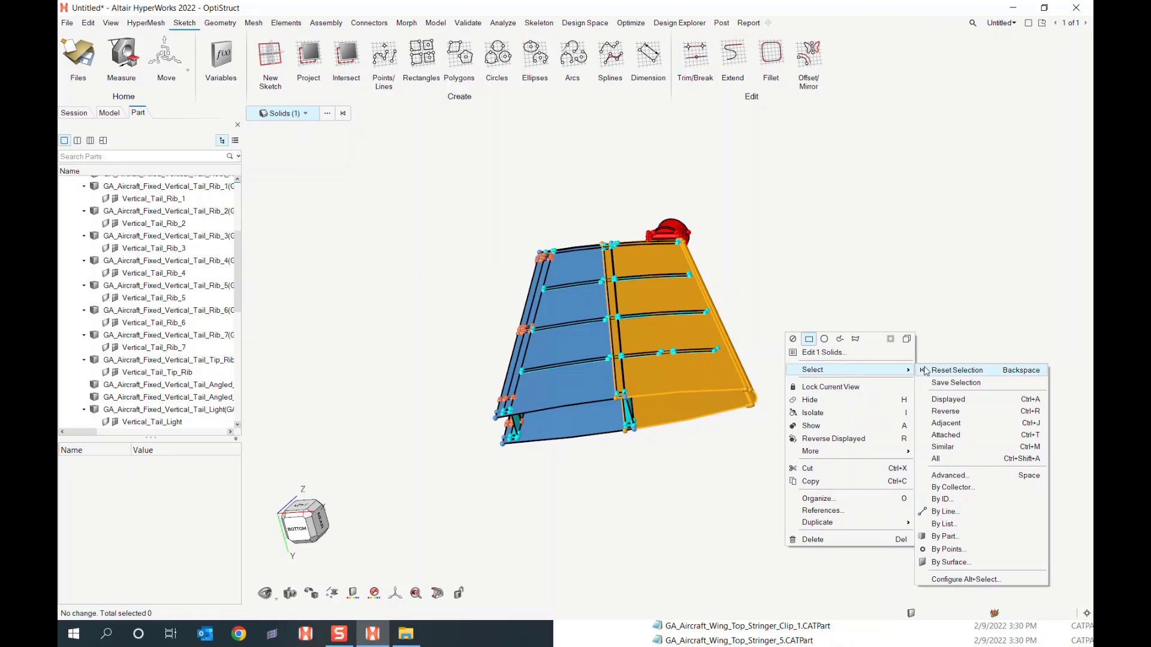
{"action": "left_click", "coordinate": [951, 423]}
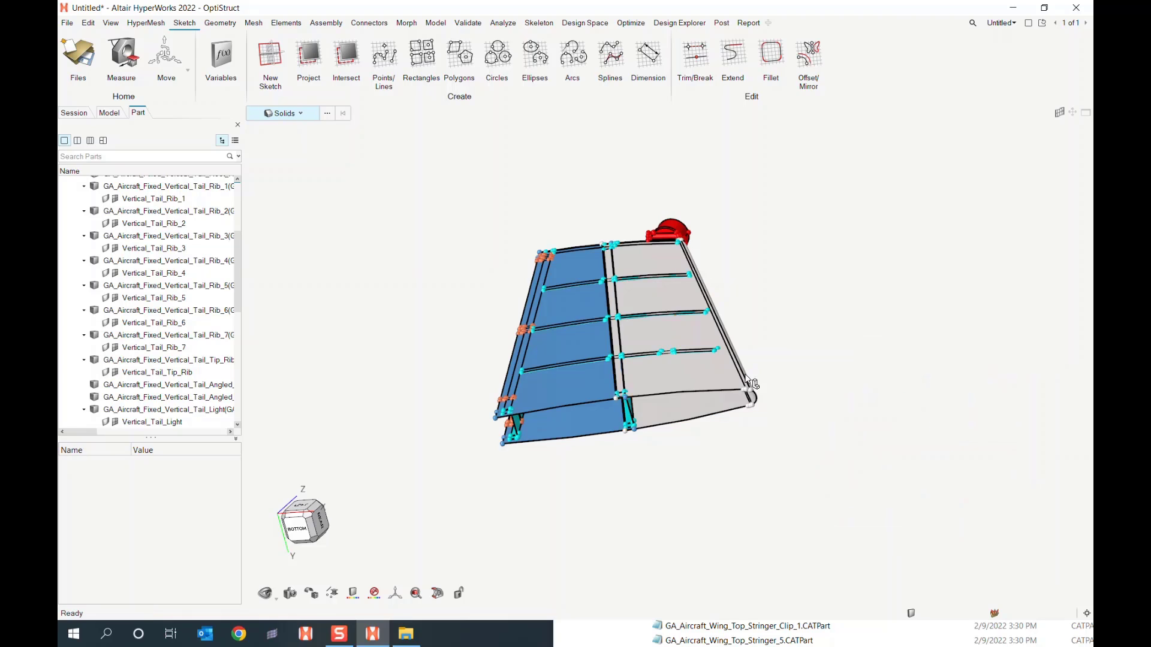
- Reselect the leading edge skin solid, window-select across the whole tail, and clear the selection
{"action": "left_click", "coordinate": [720, 383]}
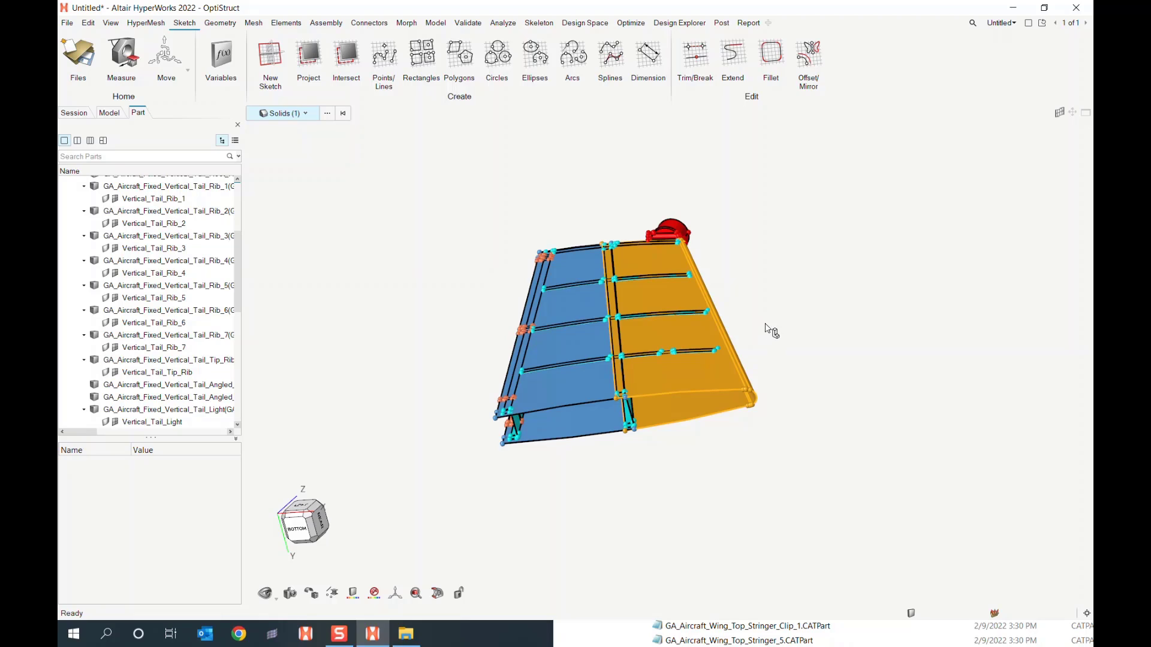
{"action": "left_click_drag", "start_coordinate": [800, 207], "coordinate": [488, 513]}
{"action": "key", "text": "Escape"}
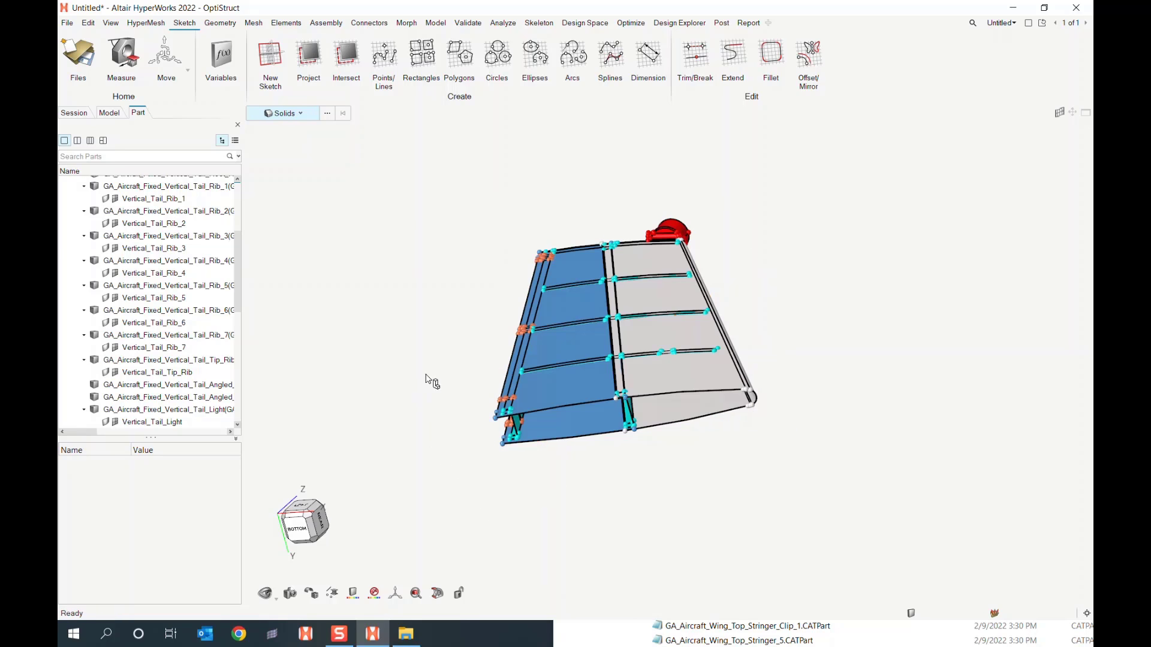
- Select the leading edge skin solid and both aft skin solids, and hide them to expose the internal structure
{"action": "left_click", "coordinate": [569, 347]}
{"action": "left_click", "coordinate": [659, 331]}
{"action": "left_click", "coordinate": [588, 422]}
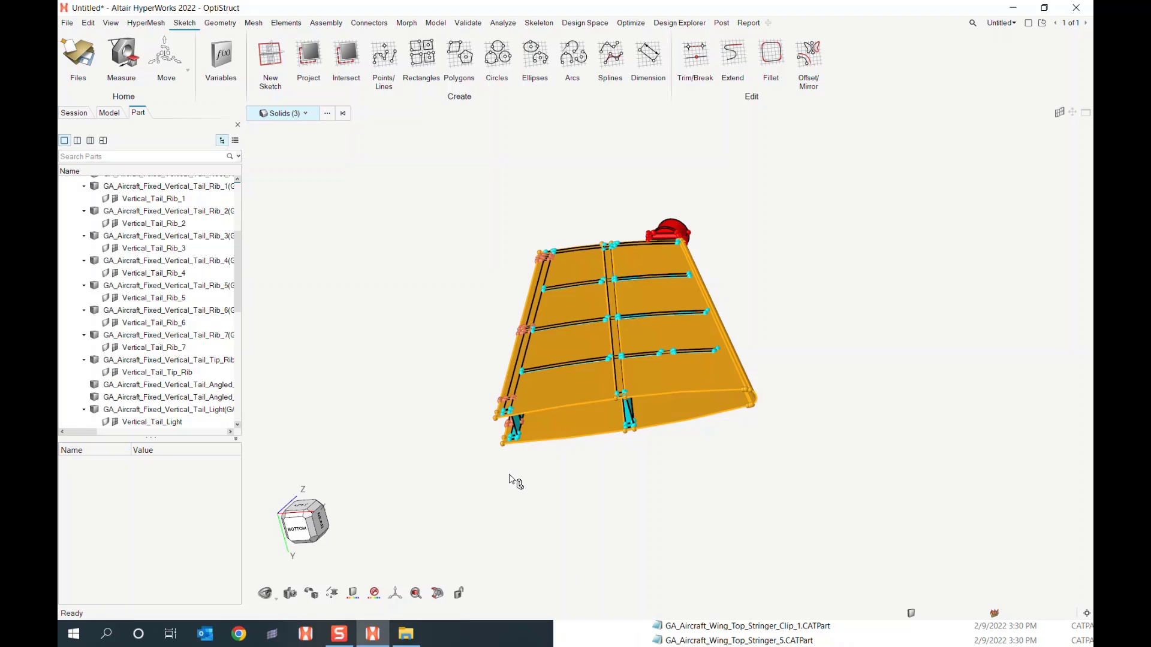
{"action": "right_click", "coordinate": [759, 288]}
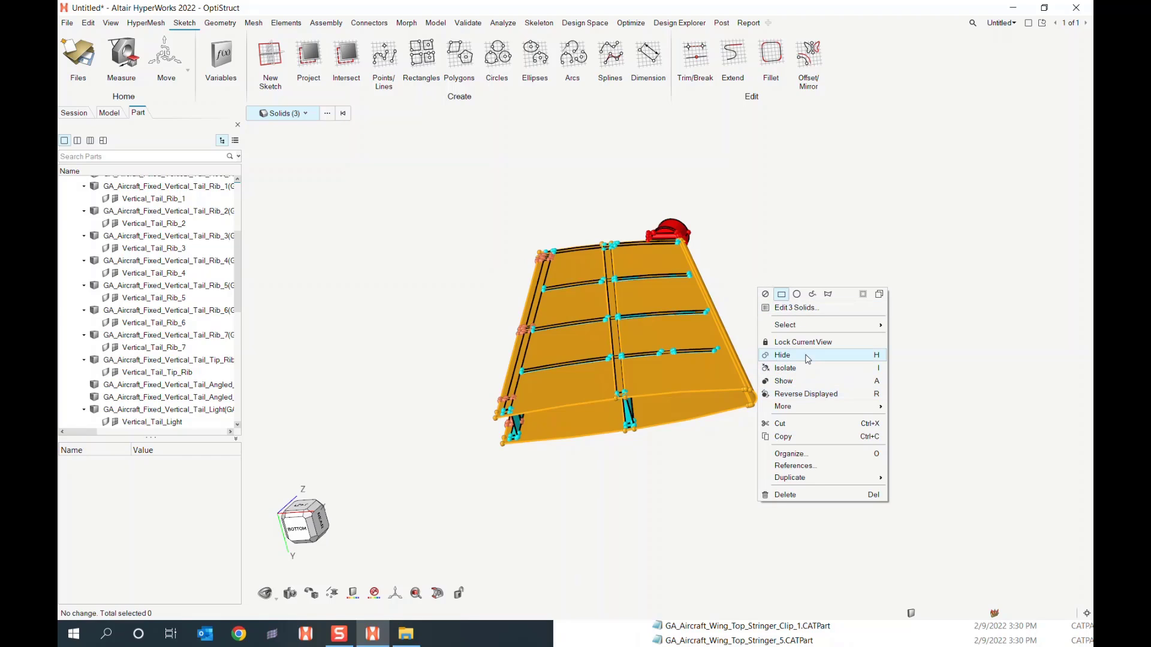
{"action": "left_click", "coordinate": [808, 355]}
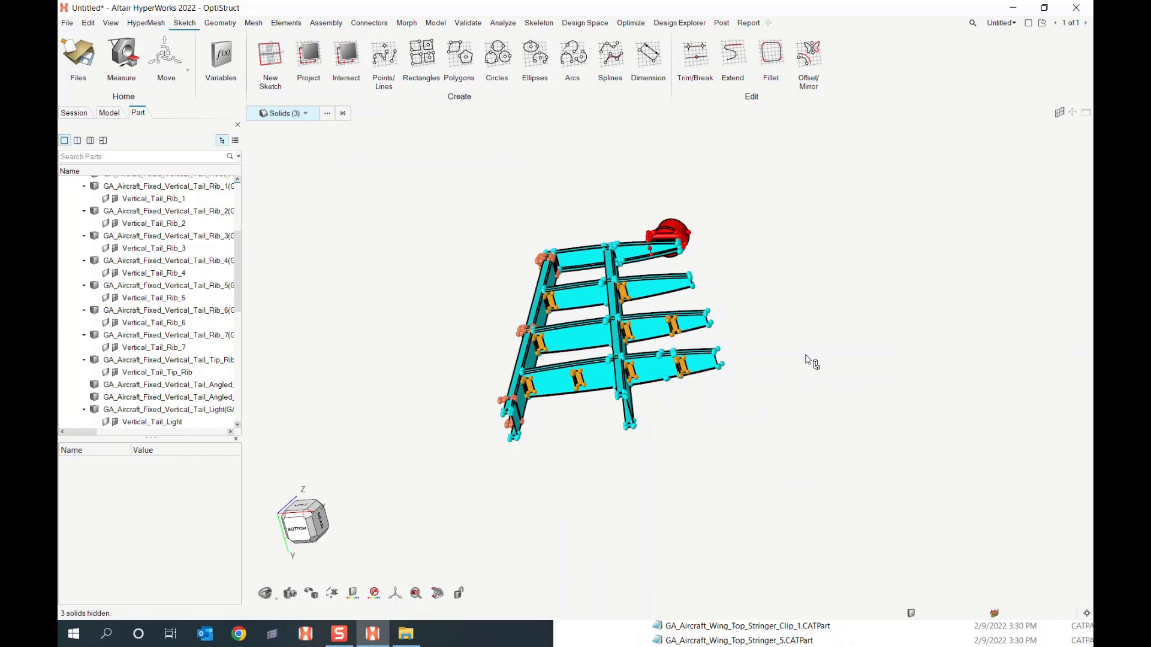
- Examine how the exposed spars, ribs and angled clips of the vertical tail fit together
{"action": "right_click_drag", "start_coordinate": [789, 390], "coordinate": [732, 428]}
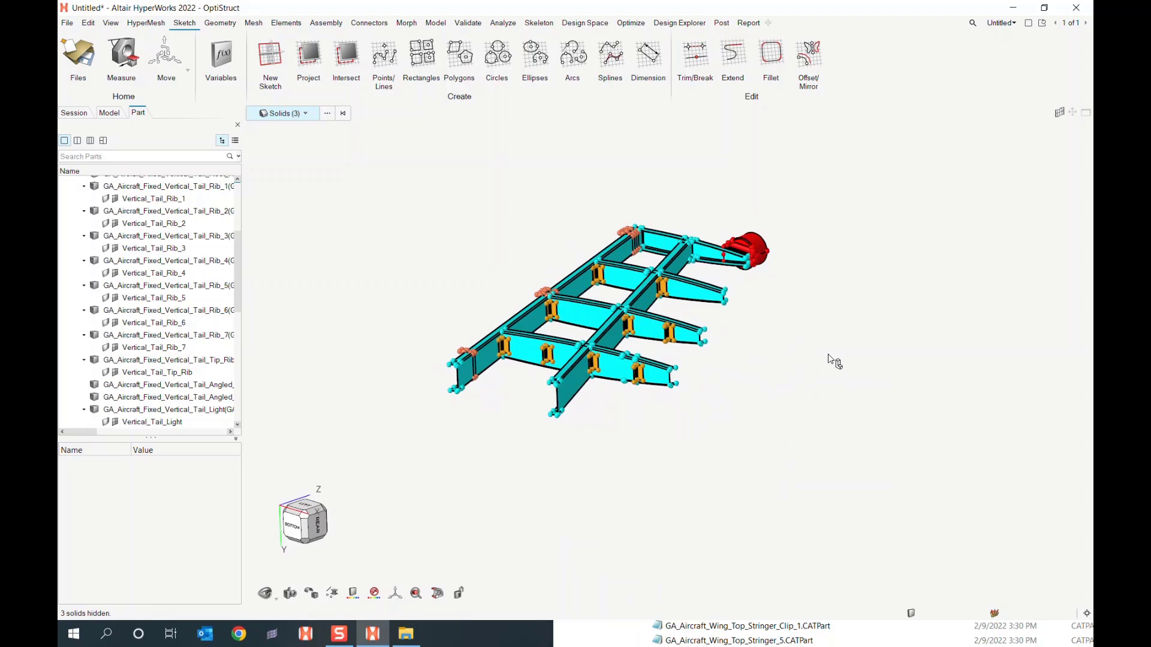
{"action": "right_click_drag", "start_coordinate": [575, 452], "coordinate": [511, 457]}
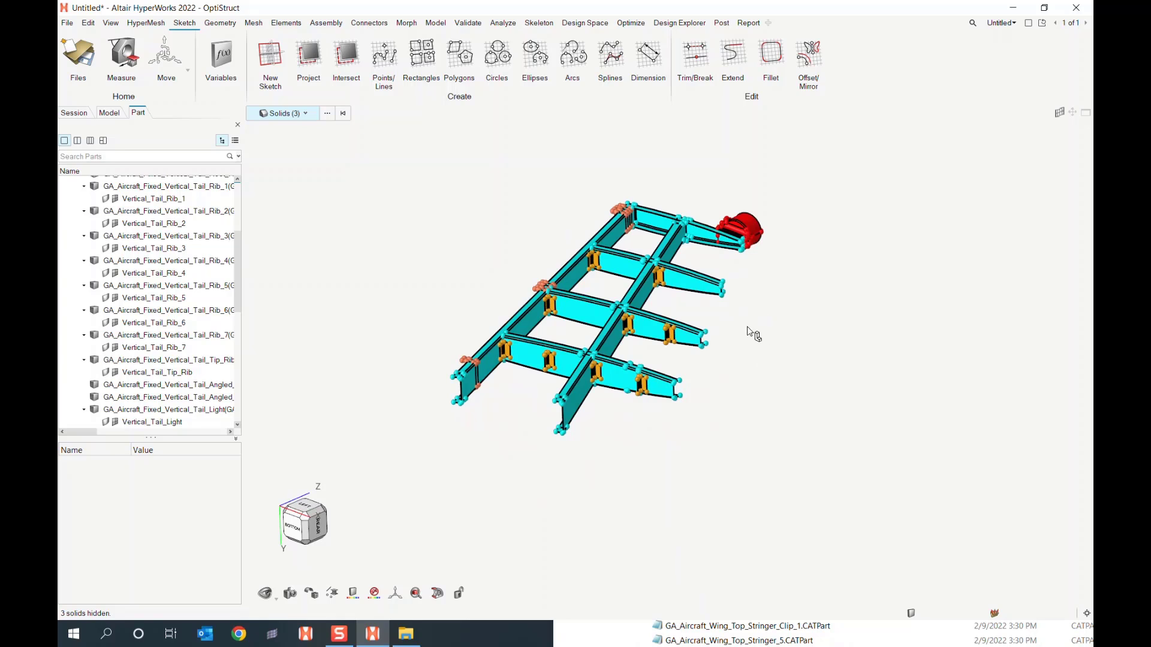
{"action": "middle_click_drag", "start_coordinate": [753, 329], "coordinate": [765, 360]}
{"action": "mouse_move", "coordinate": [765, 361]}
{"action": "right_mouse_down"}
{"action": "mouse_move", "coordinate": [784, 355]}
{"action": "mouse_move", "coordinate": [770, 371]}
{"action": "right_mouse_up"}
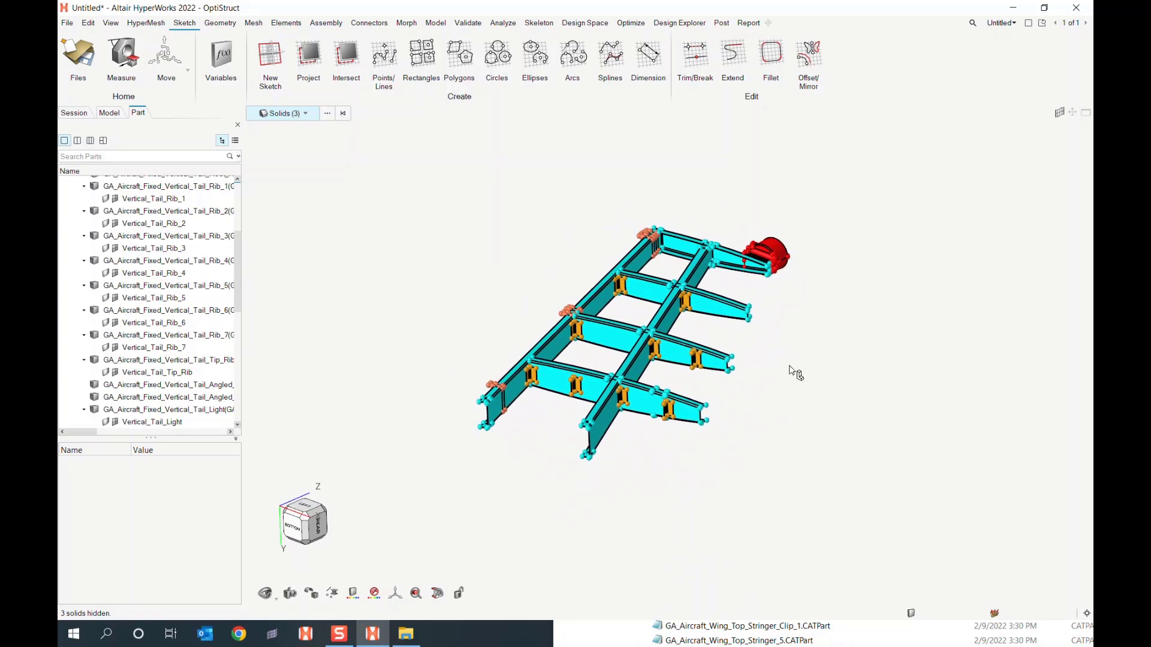
{"action": "scroll", "coordinate": [794, 373], "scroll_direction": "up", "scroll_amount": 3}
{"action": "scroll", "coordinate": [791, 378], "scroll_direction": "down", "scroll_amount": 3}
{"action": "mouse_move", "coordinate": [790, 378]}
{"action": "middle_mouse_down"}
{"action": "mouse_move", "coordinate": [785, 407]}
{"action": "mouse_move", "coordinate": [788, 378]}
{"action": "middle_mouse_up"}
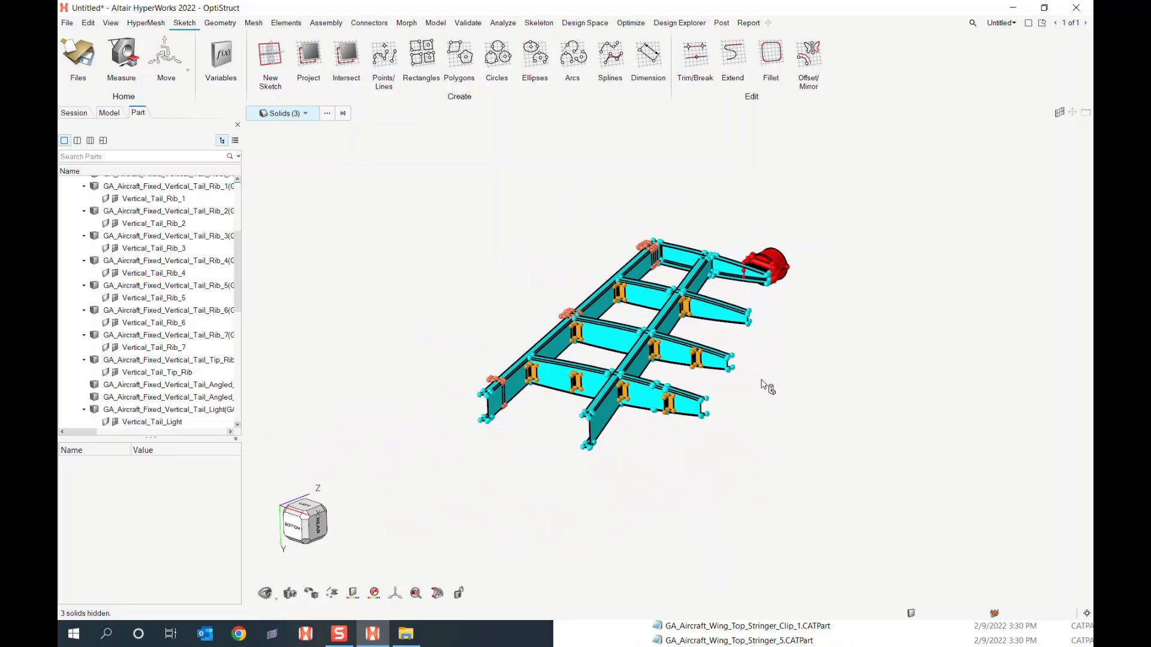
{"action": "mouse_move", "coordinate": [757, 407]}
{"action": "middle_mouse_down"}
{"action": "mouse_move", "coordinate": [825, 385]}
{"action": "mouse_move", "coordinate": [784, 413]}
{"action": "mouse_move", "coordinate": [830, 380]}
{"action": "mouse_move", "coordinate": [804, 403]}
{"action": "middle_mouse_up"}
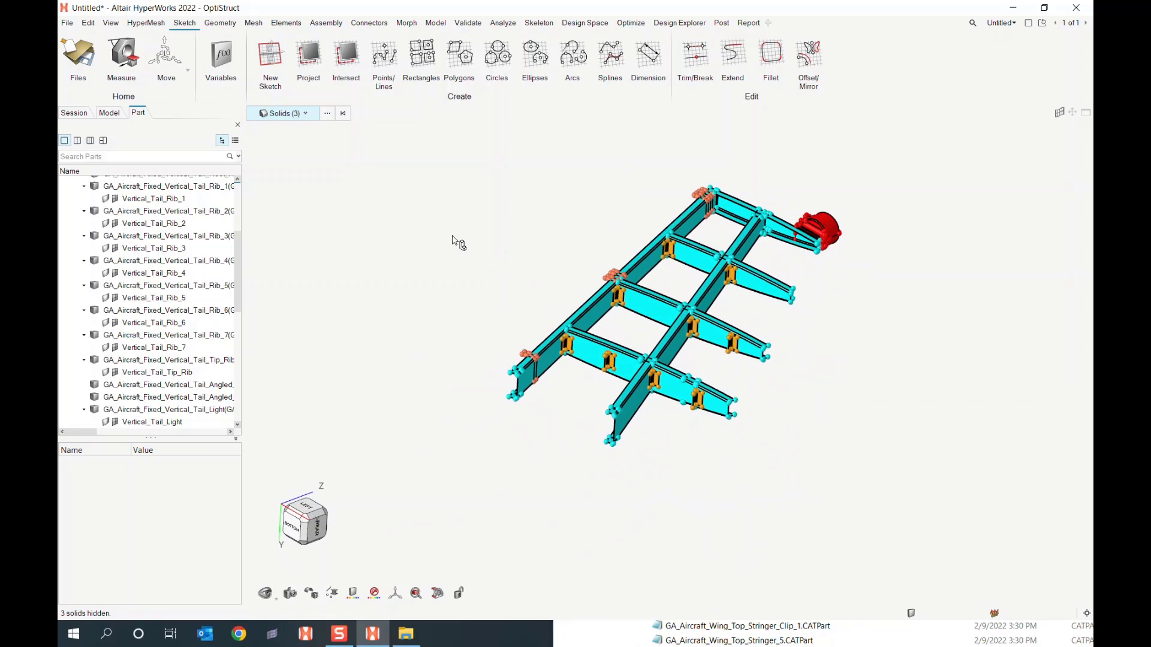
{"action": "right_click_drag", "start_coordinate": [455, 282], "coordinate": [427, 329]}
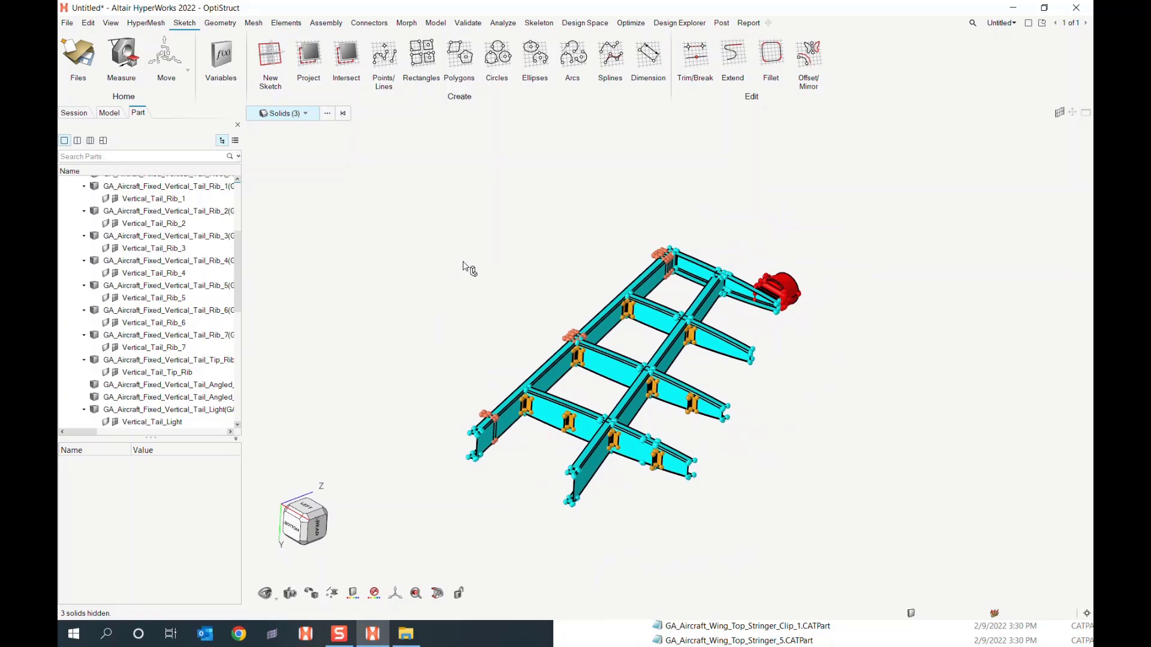
{"action": "right_click_drag", "start_coordinate": [486, 277], "coordinate": [452, 257]}
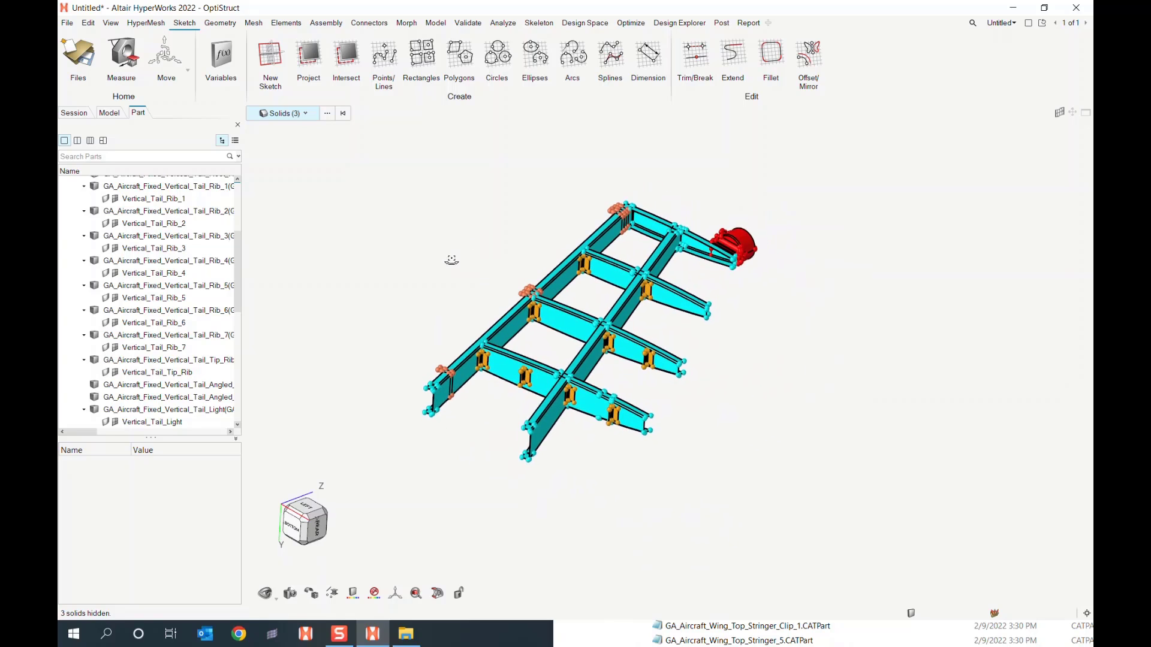
{"action": "mouse_move", "coordinate": [452, 259]}
{"action": "middle_mouse_down"}
{"action": "mouse_move", "coordinate": [504, 257]}
{"action": "mouse_move", "coordinate": [453, 275]}
{"action": "middle_mouse_up"}
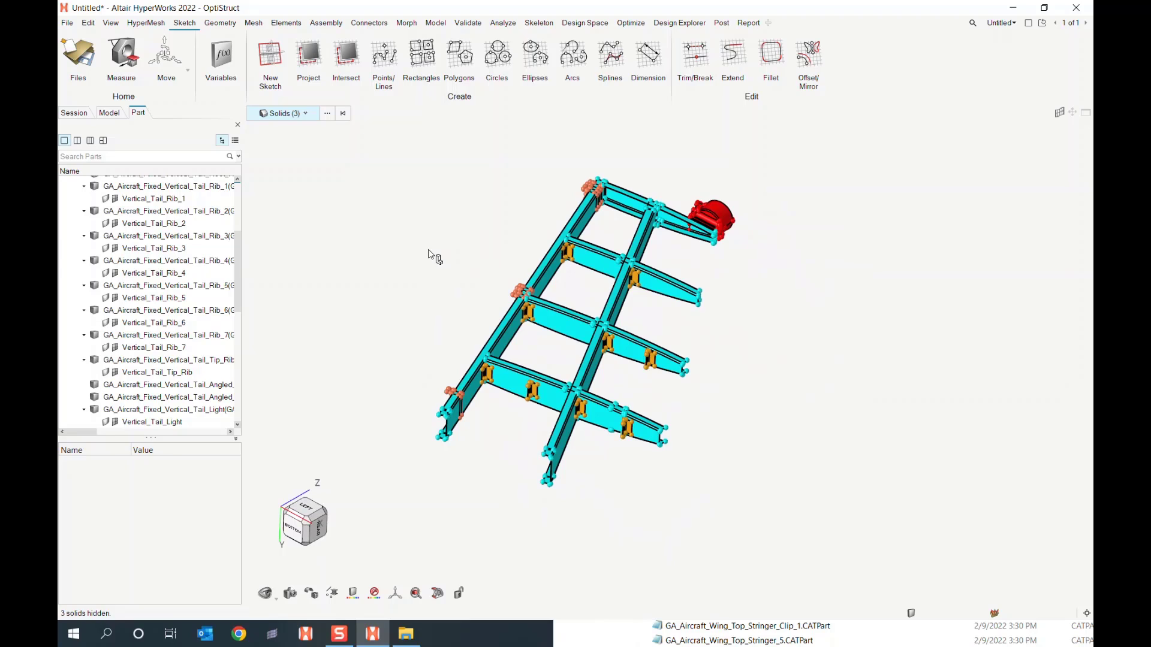
- Inspect the hinge fittings along the aft spar and the rib-to-spar connections from both sides, clearing the solid selection
{"action": "mouse_move", "coordinate": [396, 345]}
{"action": "middle_mouse_down"}
{"action": "mouse_move", "coordinate": [501, 388]}
{"action": "mouse_move", "coordinate": [479, 383]}
{"action": "mouse_move", "coordinate": [599, 311]}
{"action": "middle_mouse_up"}
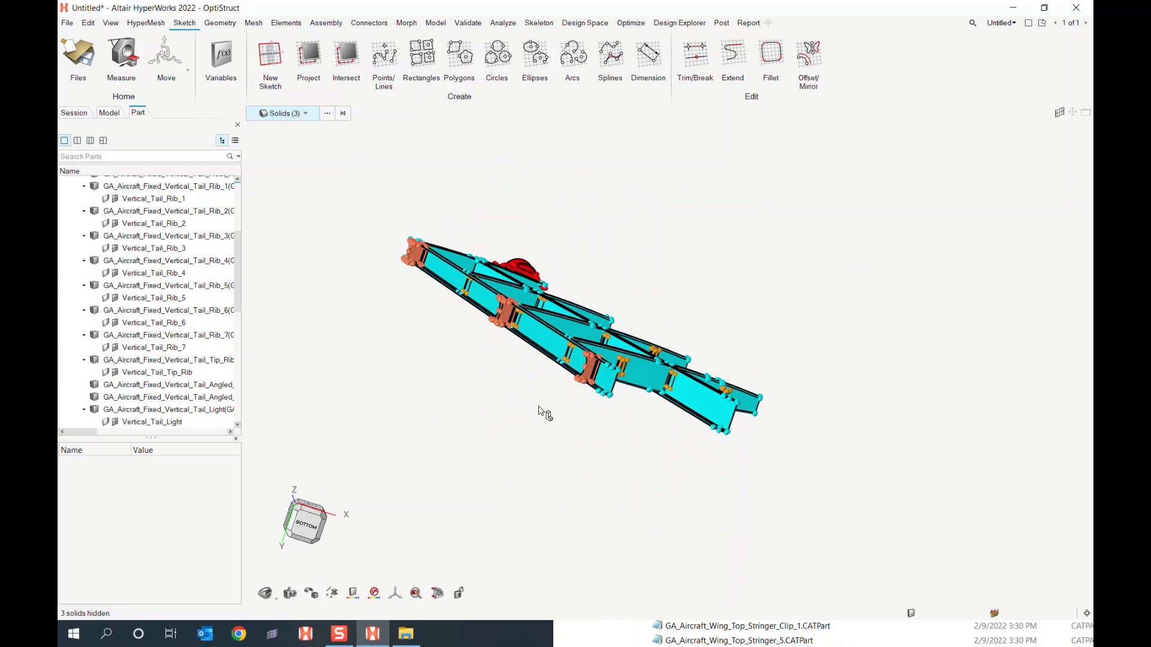
{"action": "scroll", "coordinate": [545, 390], "scroll_direction": "up", "scroll_amount": 3}
{"action": "middle_click_drag", "start_coordinate": [534, 386], "coordinate": [575, 404]}
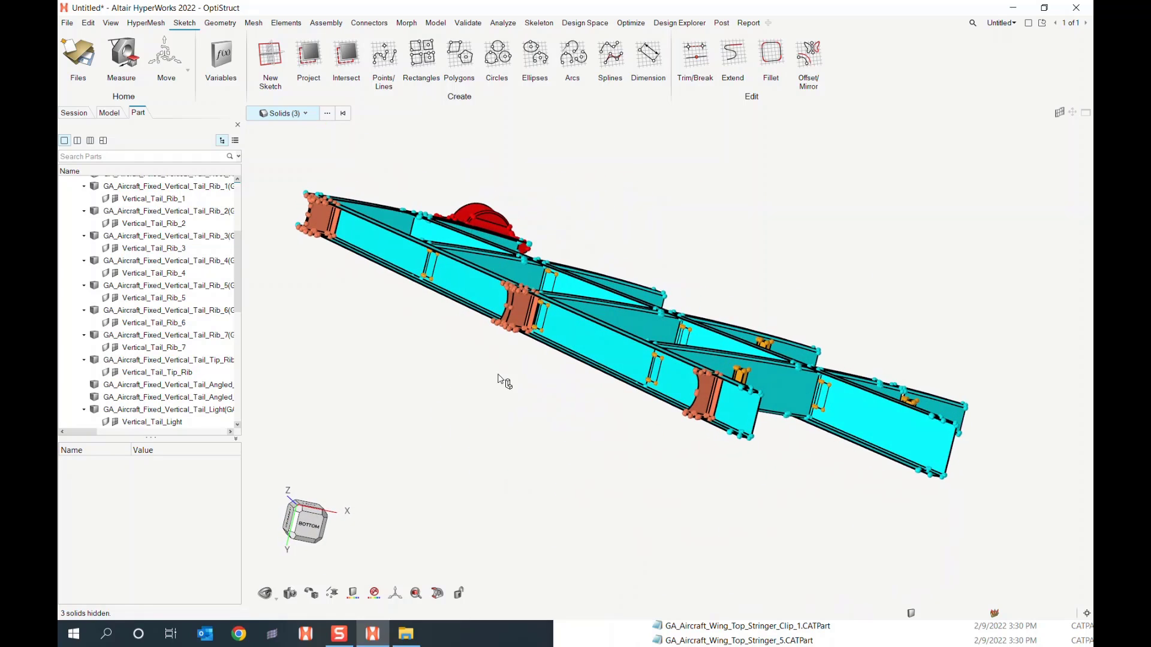
{"action": "scroll", "coordinate": [502, 381], "scroll_direction": "down", "scroll_amount": 4}
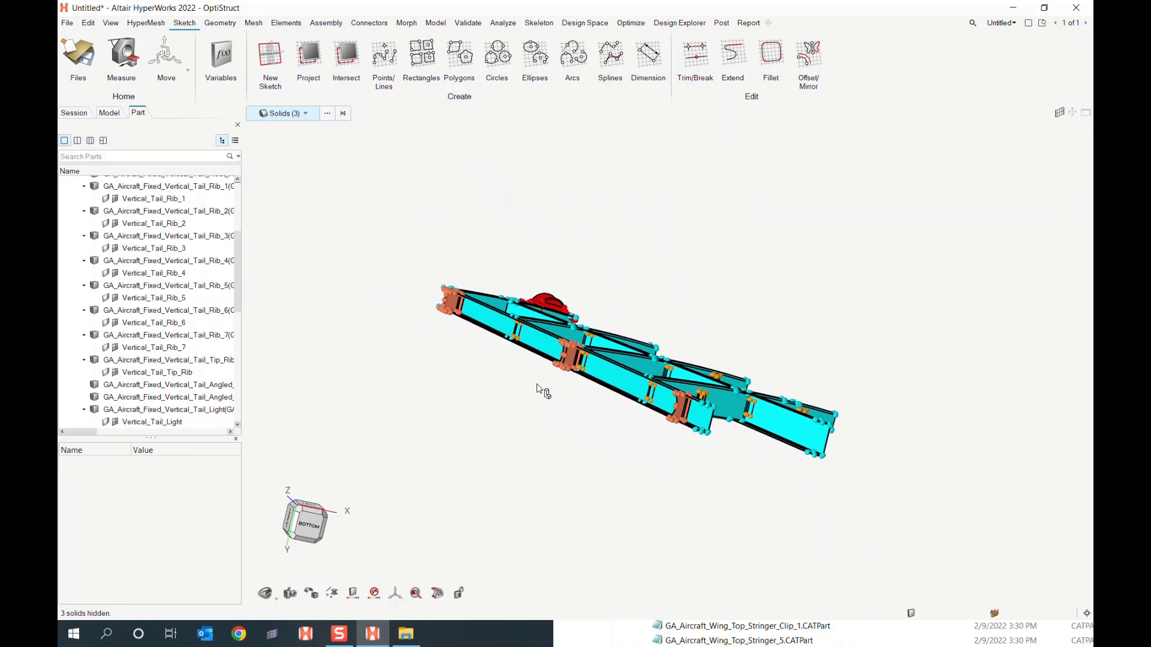
{"action": "middle_click_drag", "start_coordinate": [532, 398], "coordinate": [487, 431]}
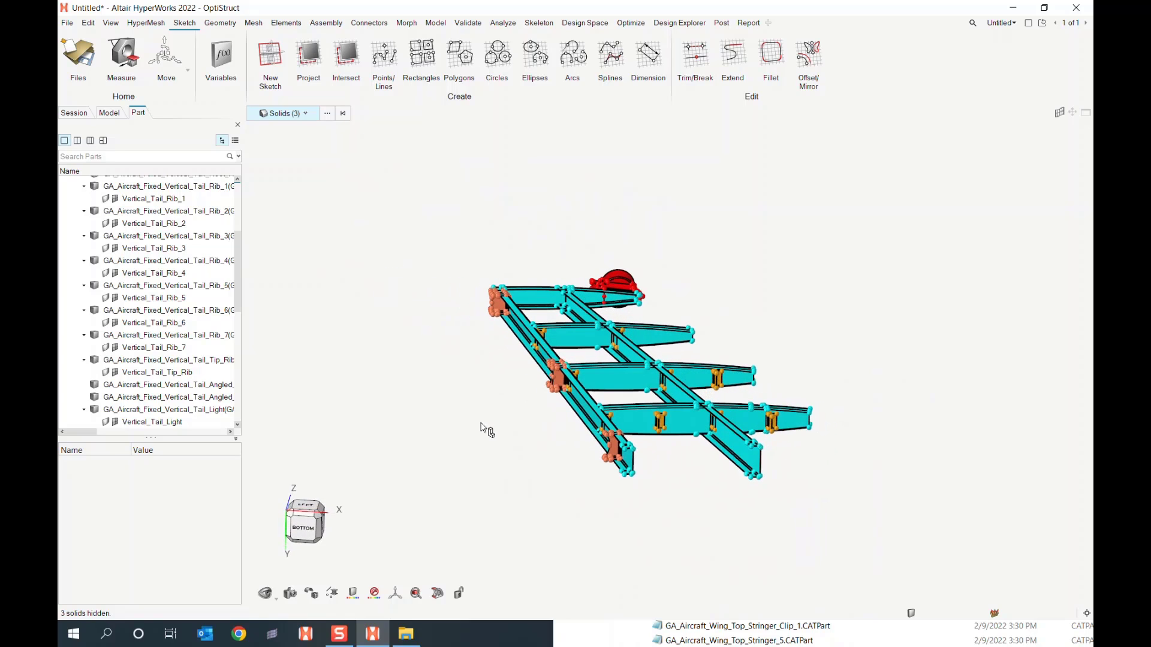
{"action": "right_click_drag", "start_coordinate": [495, 424], "coordinate": [473, 391]}
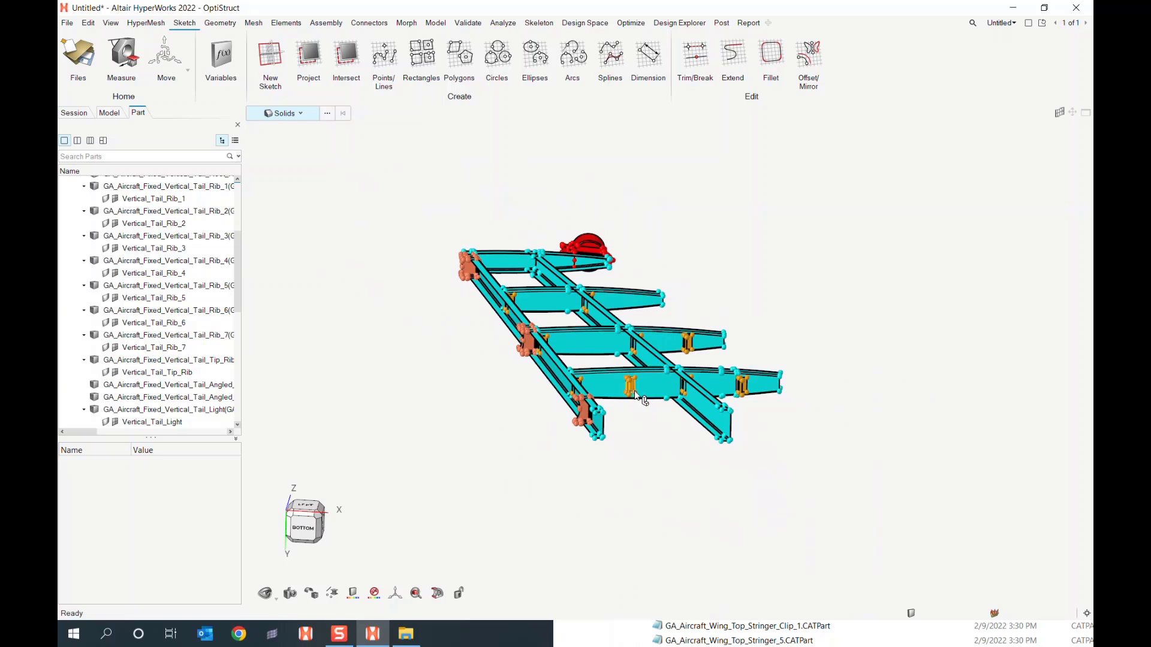
{"action": "scroll", "coordinate": [640, 420], "scroll_direction": "up", "scroll_amount": 2}
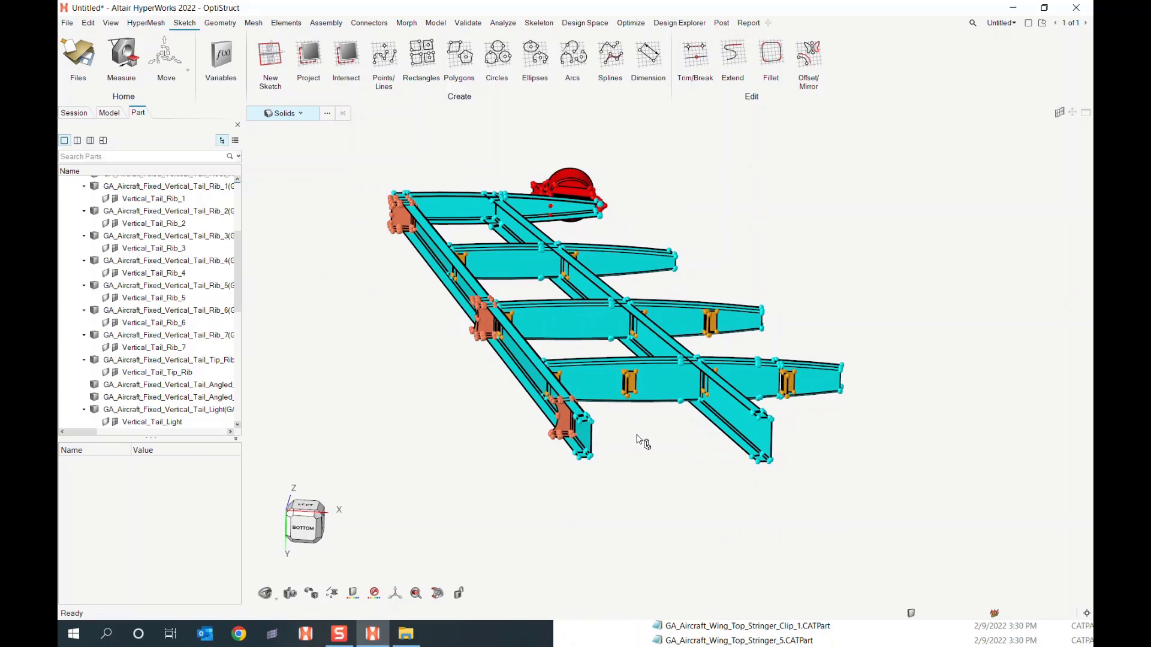
{"action": "middle_click_drag", "start_coordinate": [686, 447], "coordinate": [660, 458]}
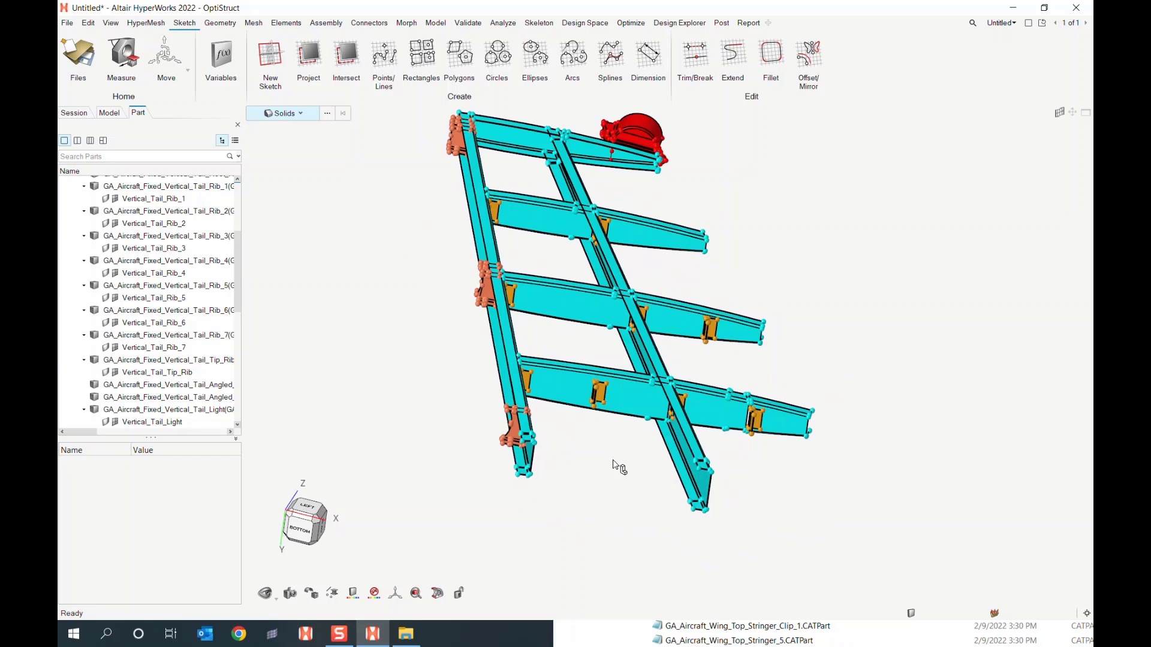
{"action": "mouse_move", "coordinate": [626, 450]}
{"action": "right_mouse_down"}
{"action": "mouse_move", "coordinate": [662, 467]}
{"action": "mouse_move", "coordinate": [636, 460]}
{"action": "right_mouse_up"}
{"action": "right_click_drag", "start_coordinate": [832, 378], "coordinate": [819, 400]}
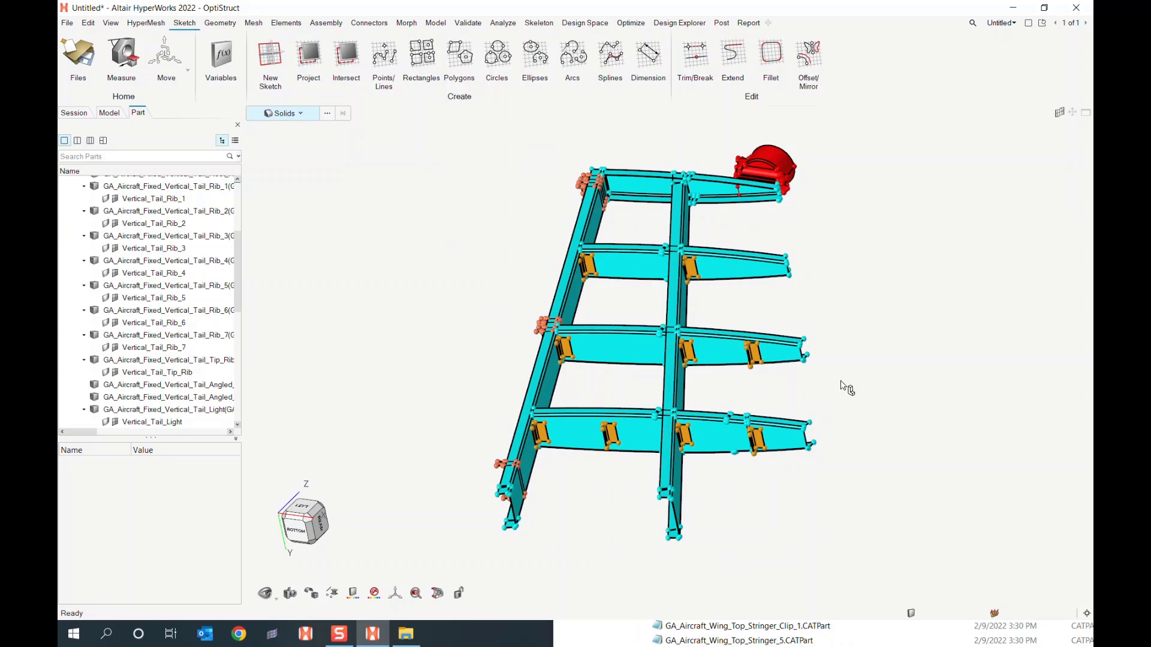
{"action": "middle_click_drag", "start_coordinate": [843, 385], "coordinate": [850, 369]}
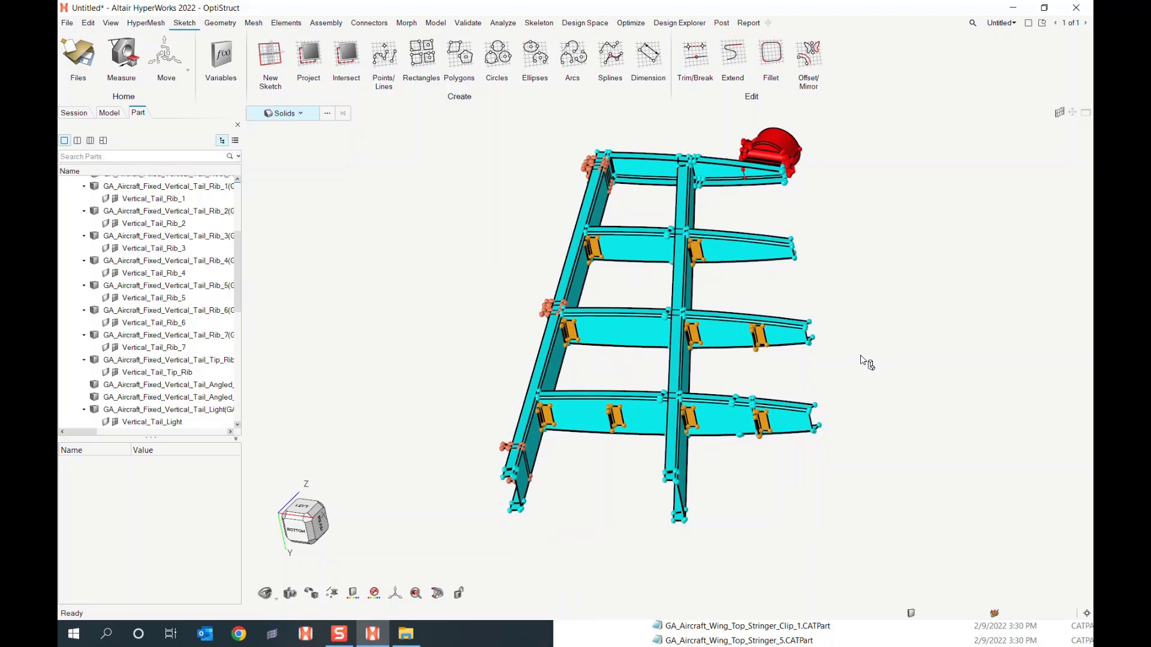
{"action": "middle_click_drag", "start_coordinate": [893, 376], "coordinate": [769, 386]}
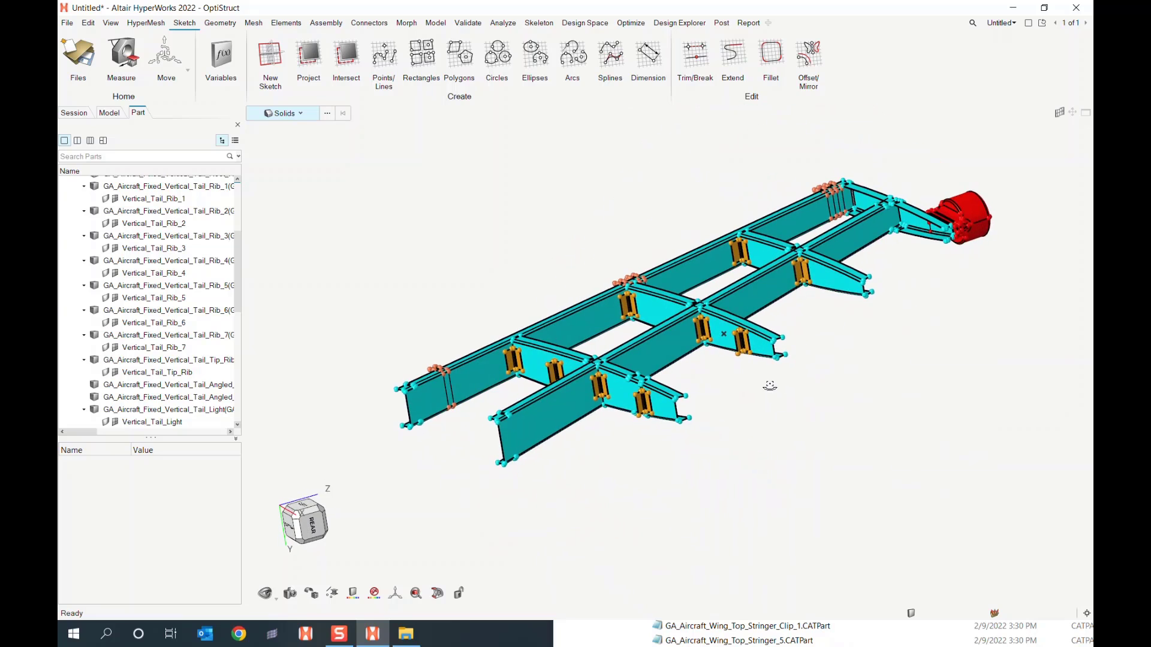
{"action": "middle_click_drag", "start_coordinate": [844, 383], "coordinate": [829, 409]}
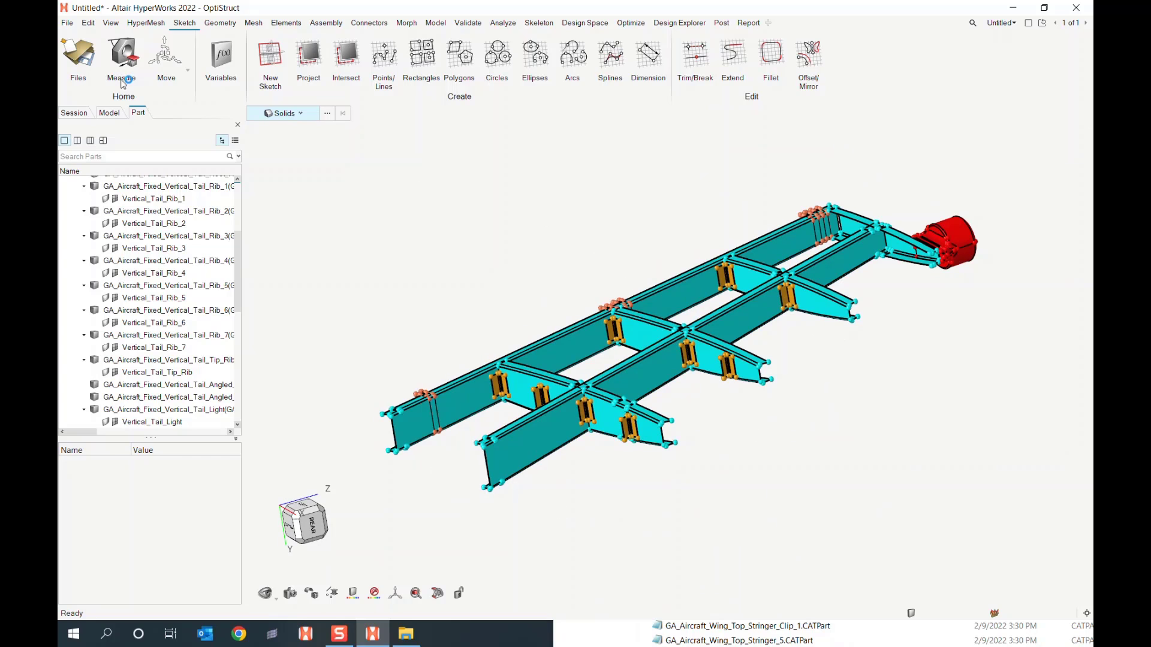
- Open the recent model GA_Aircraft_Vertical_Tail_AssemblyBroken.hm and bring the lower end of the tail into view
{"action": "left_click", "coordinate": [69, 25]}
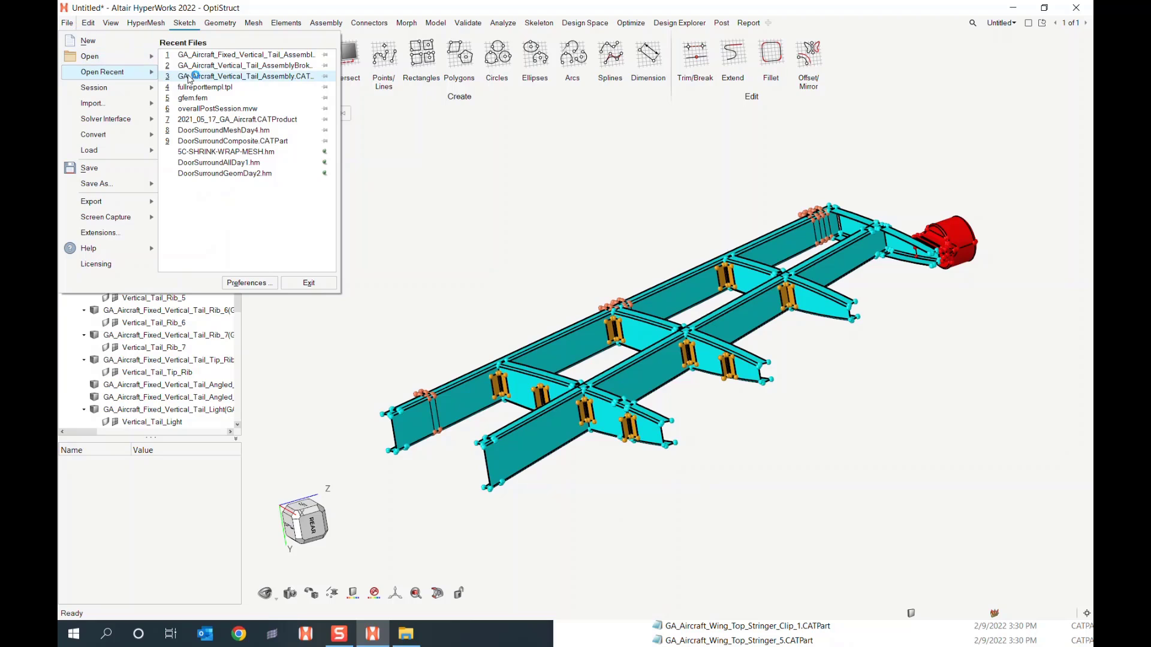
{"action": "left_click", "coordinate": [258, 66]}
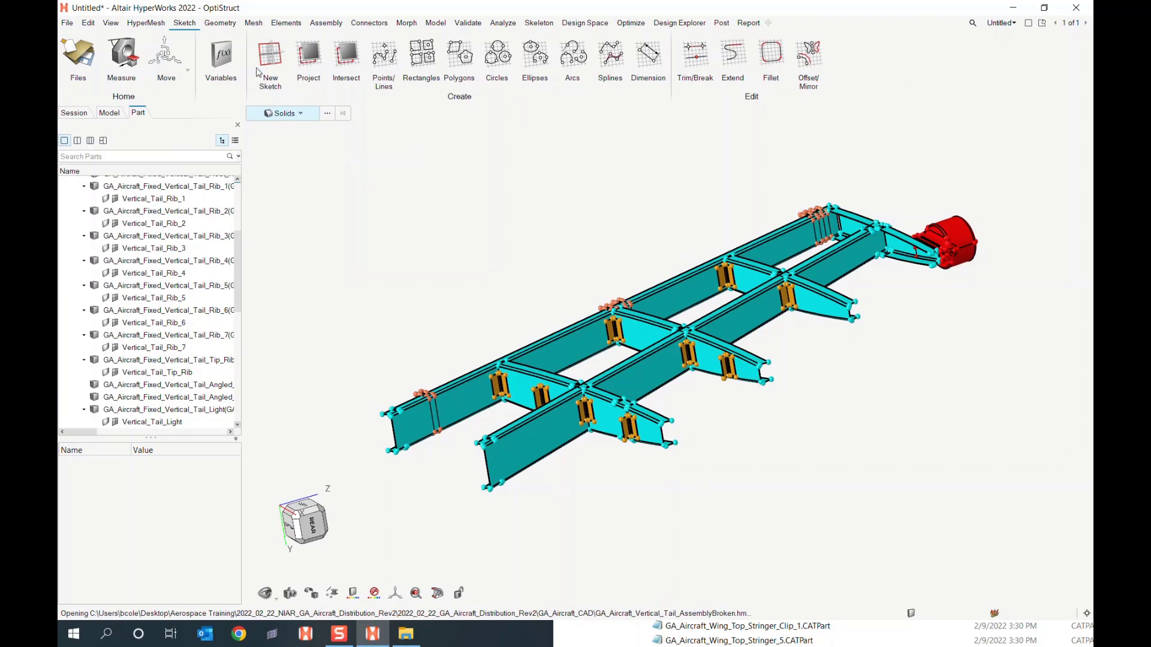
{"action": "left_click", "coordinate": [373, 136]}
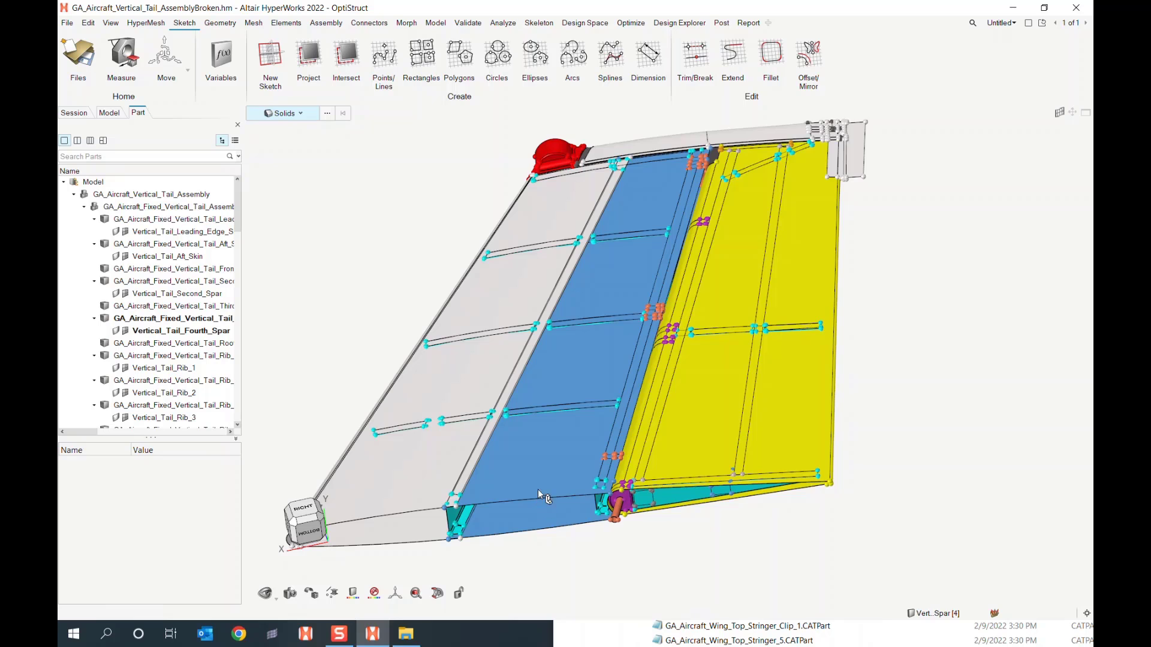
{"action": "middle_click_drag", "start_coordinate": [538, 489], "coordinate": [604, 439]}
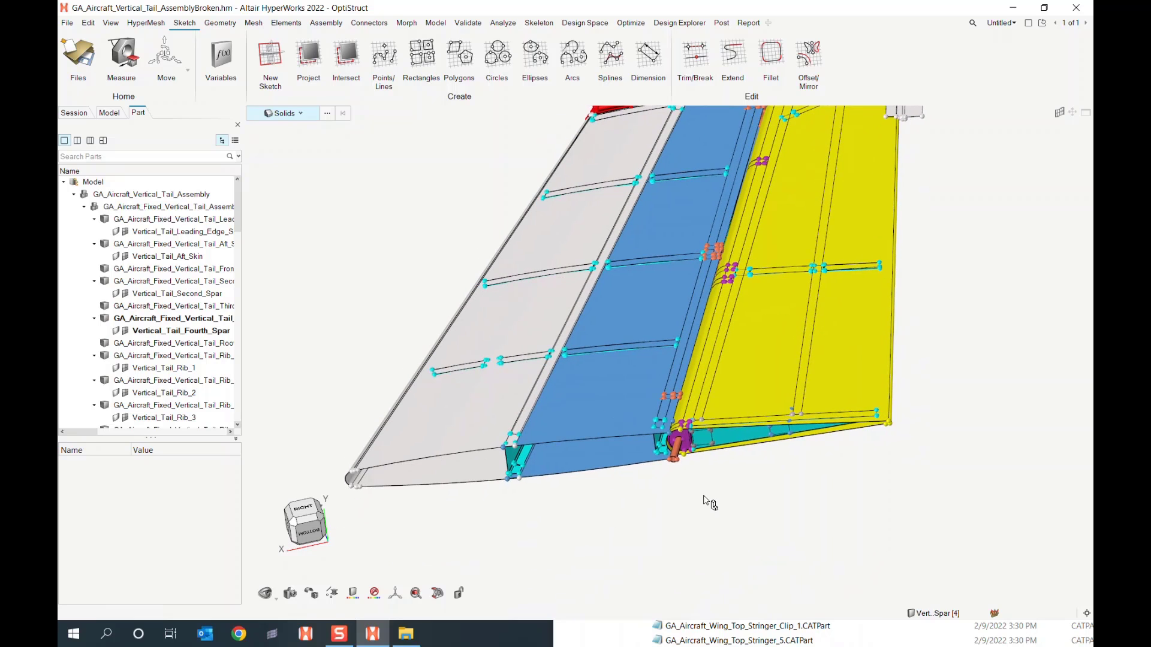
- Start the Stitch tool on the vertical tail and filter out the shared edges, keeping free, suppressed and T-junction edges displayed
{"action": "right_click_drag", "start_coordinate": [752, 510], "coordinate": [679, 472]}
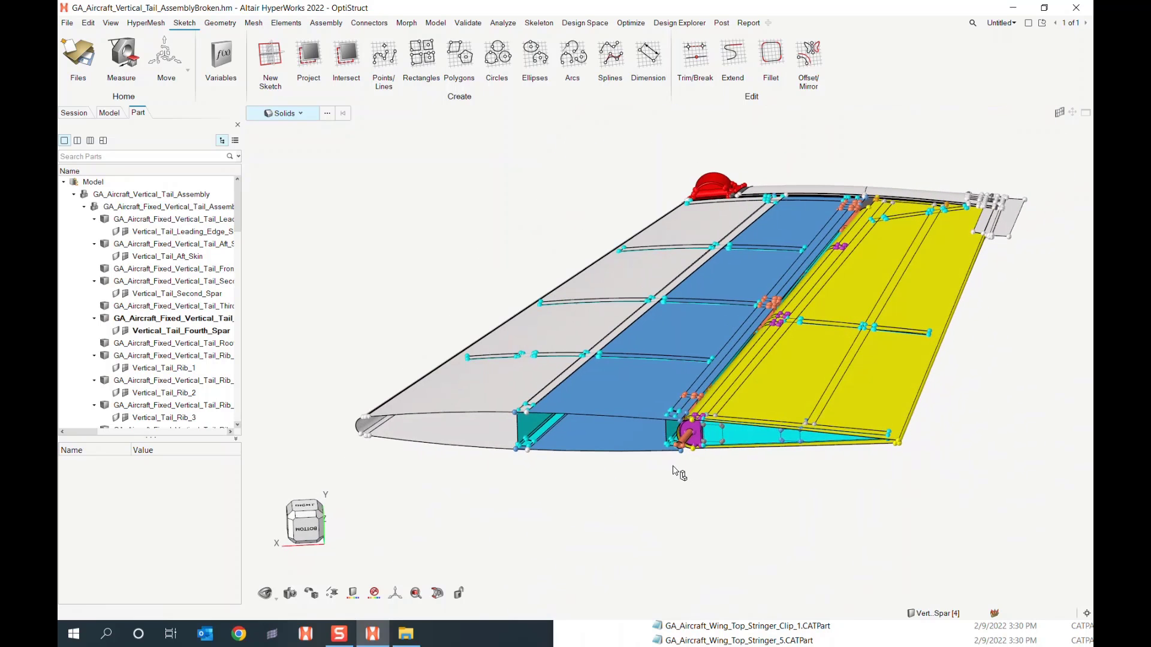
{"action": "middle_click_drag", "start_coordinate": [681, 470], "coordinate": [544, 514]}
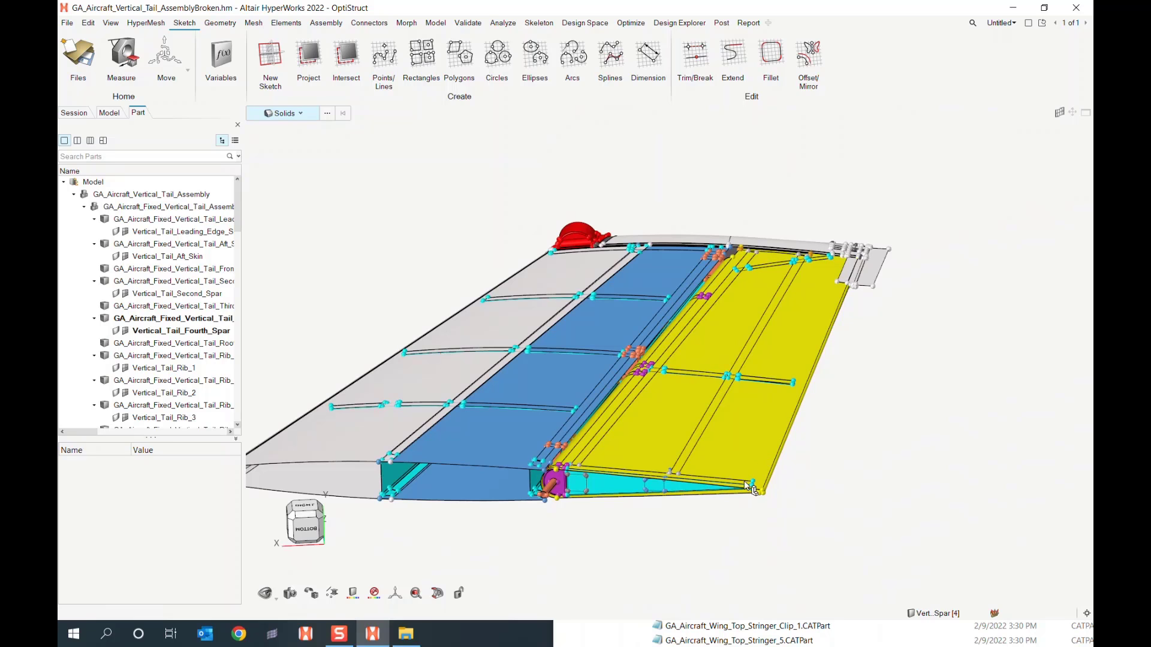
{"action": "middle_click_drag", "start_coordinate": [568, 470], "coordinate": [682, 432]}
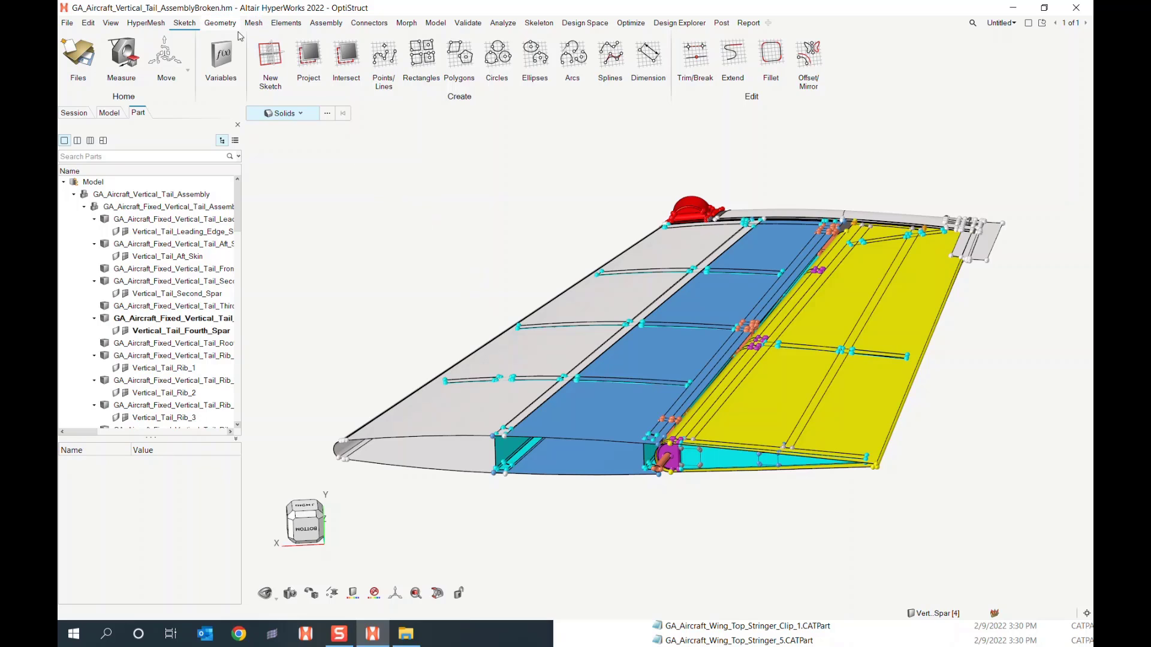
{"action": "left_click", "coordinate": [220, 24]}
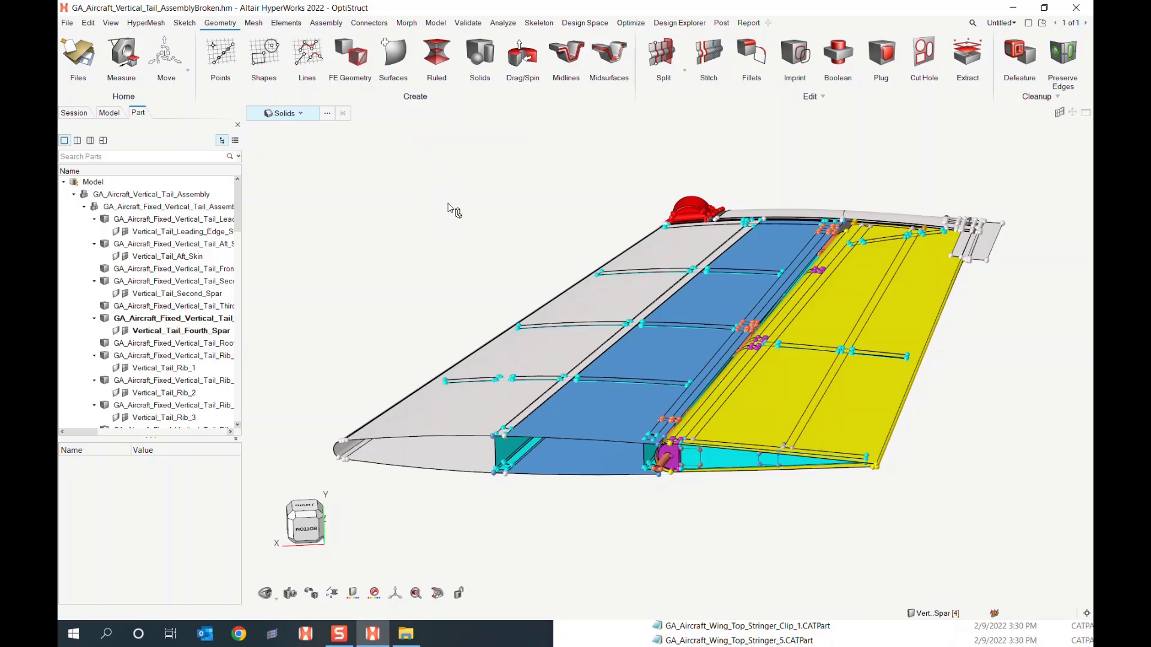
{"action": "left_click", "coordinate": [707, 60]}
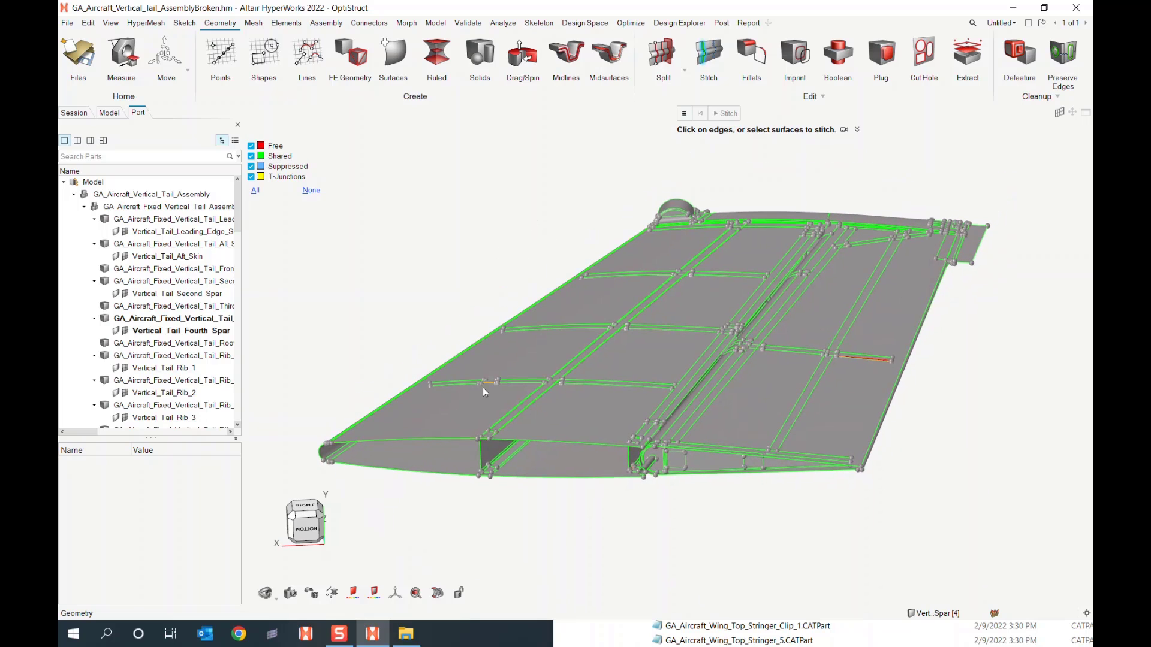
{"action": "left_click_drag", "start_coordinate": [694, 518], "coordinate": [677, 538], "text": "ctrl"}
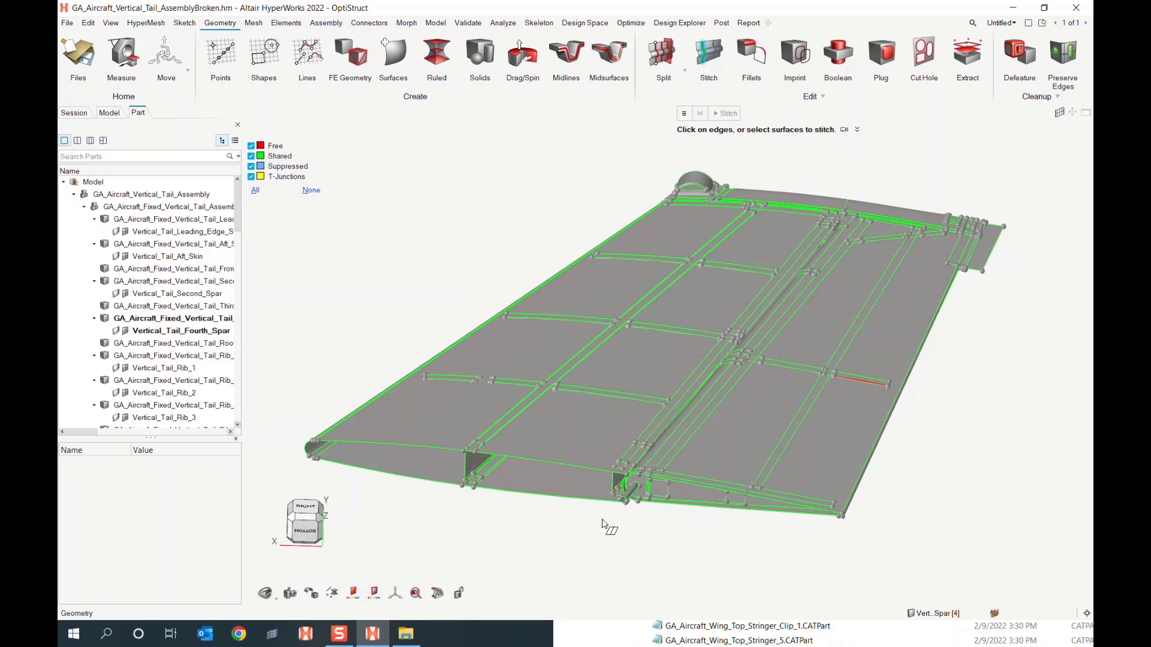
{"action": "middle_click_drag", "start_coordinate": [614, 523], "coordinate": [621, 521]}
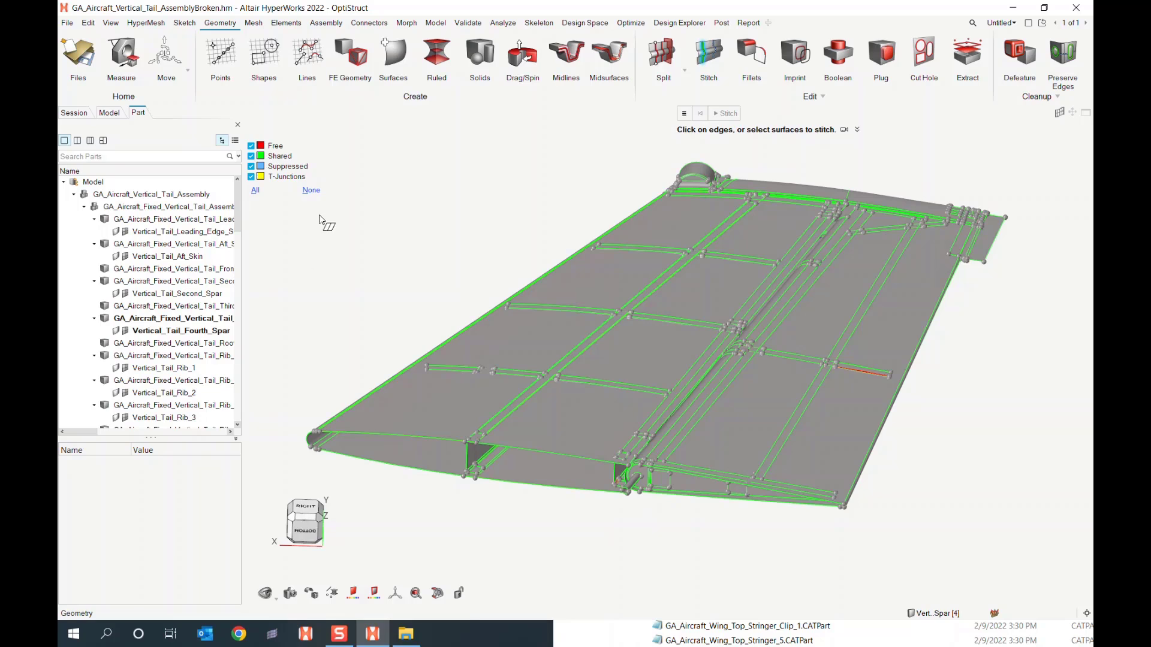
{"action": "mouse_move", "coordinate": [253, 158]}
{"action": "left_click", "coordinate": [252, 157]}
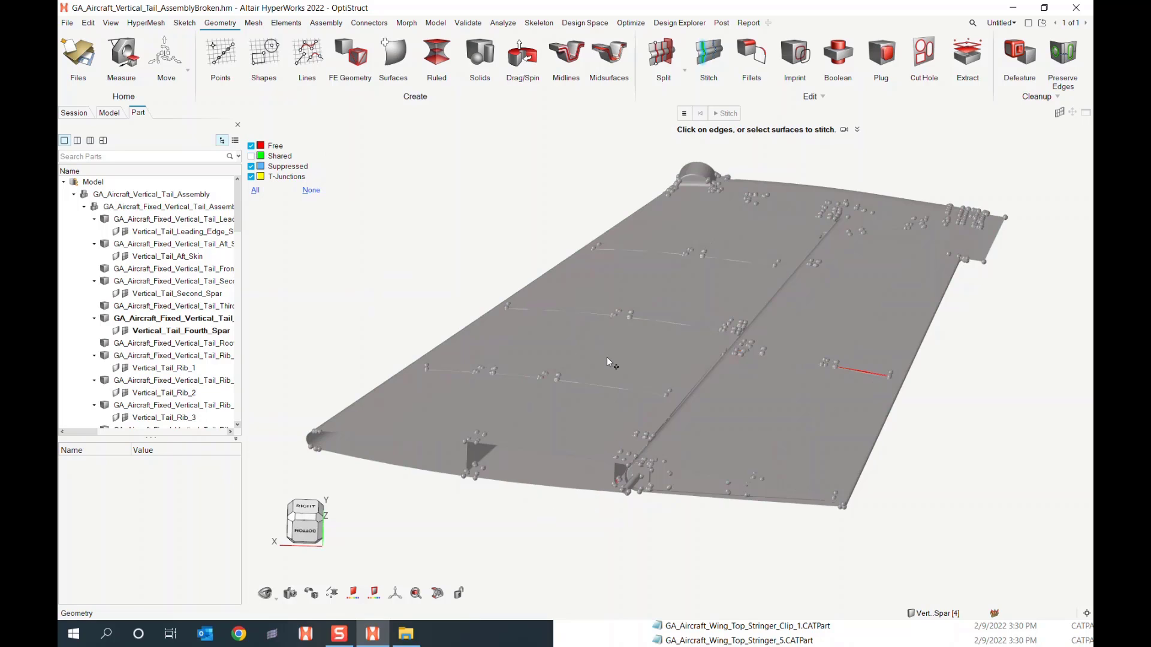
{"action": "middle_click_drag", "start_coordinate": [607, 357], "coordinate": [671, 263]}
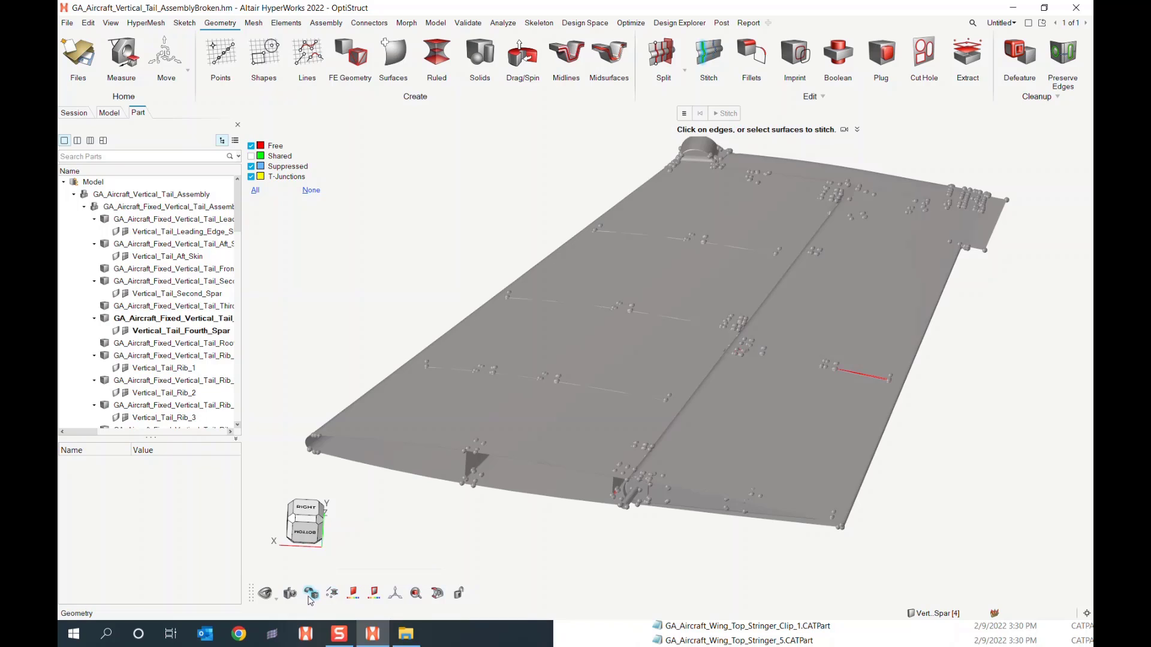
- Switch the surface display to wireframe to expose the free edges within the tail
{"action": "mouse_move", "coordinate": [312, 597]}
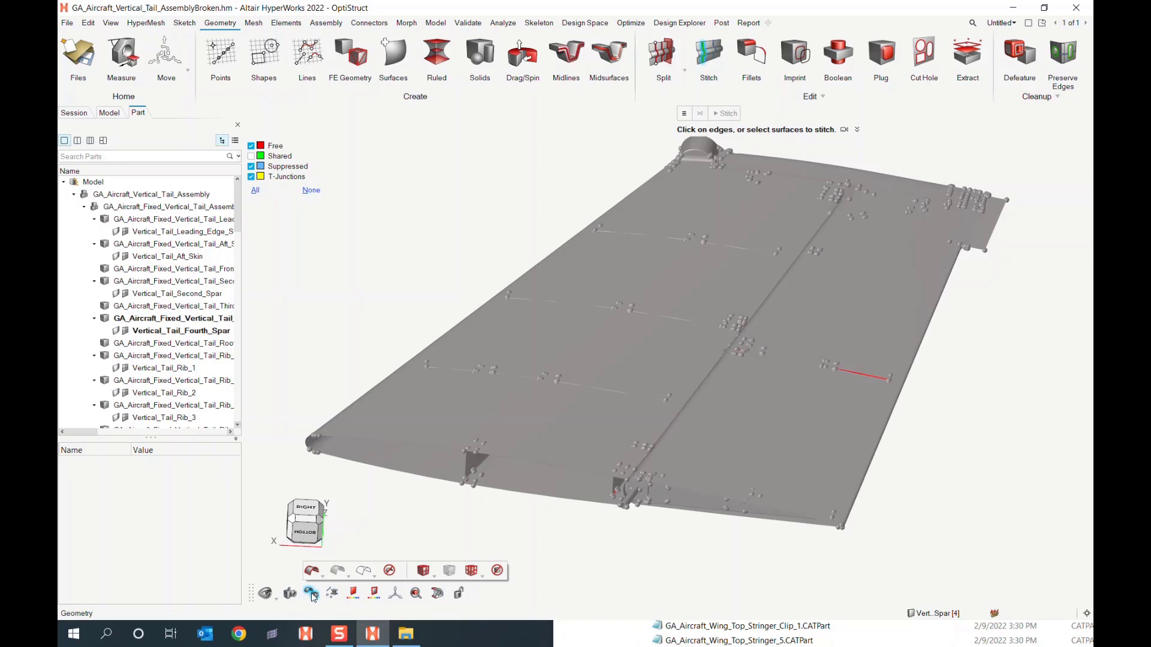
{"action": "left_click", "coordinate": [365, 573]}
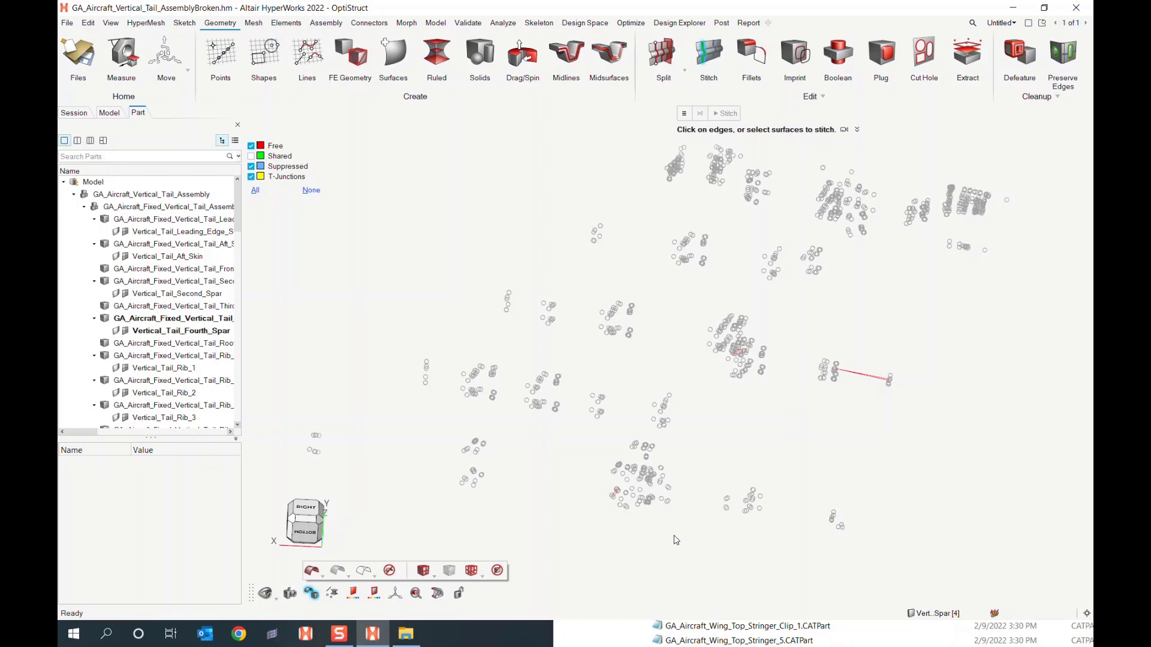
{"action": "right_click_drag", "start_coordinate": [699, 541], "coordinate": [680, 492]}
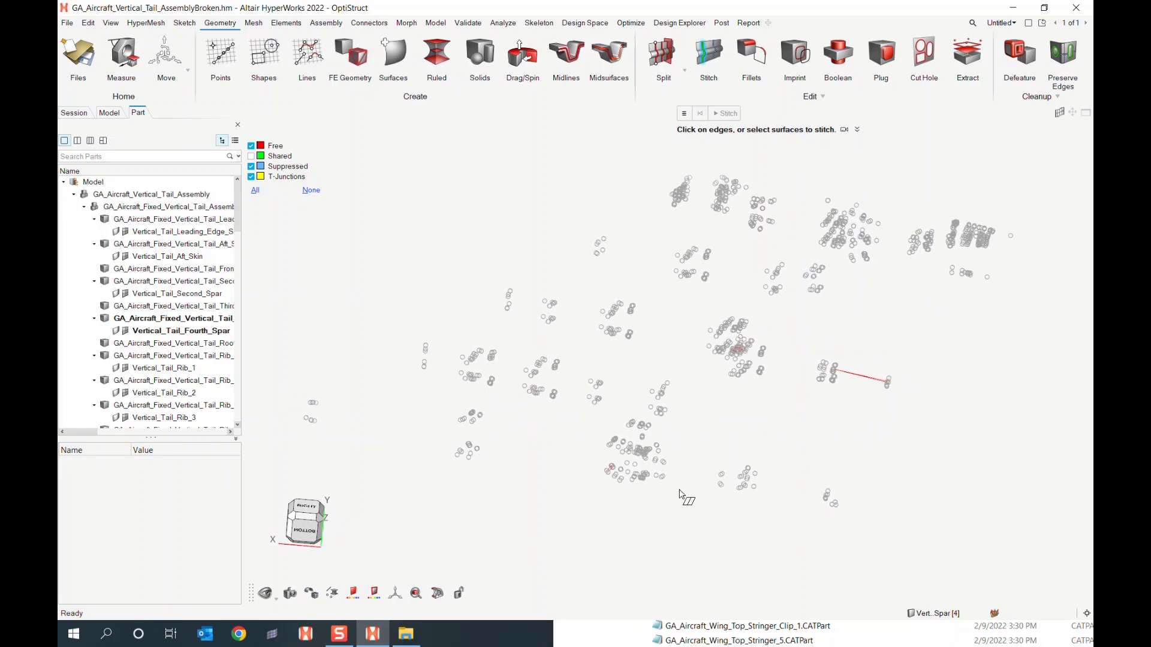
{"action": "scroll", "coordinate": [740, 353], "scroll_direction": "up", "scroll_amount": 3}
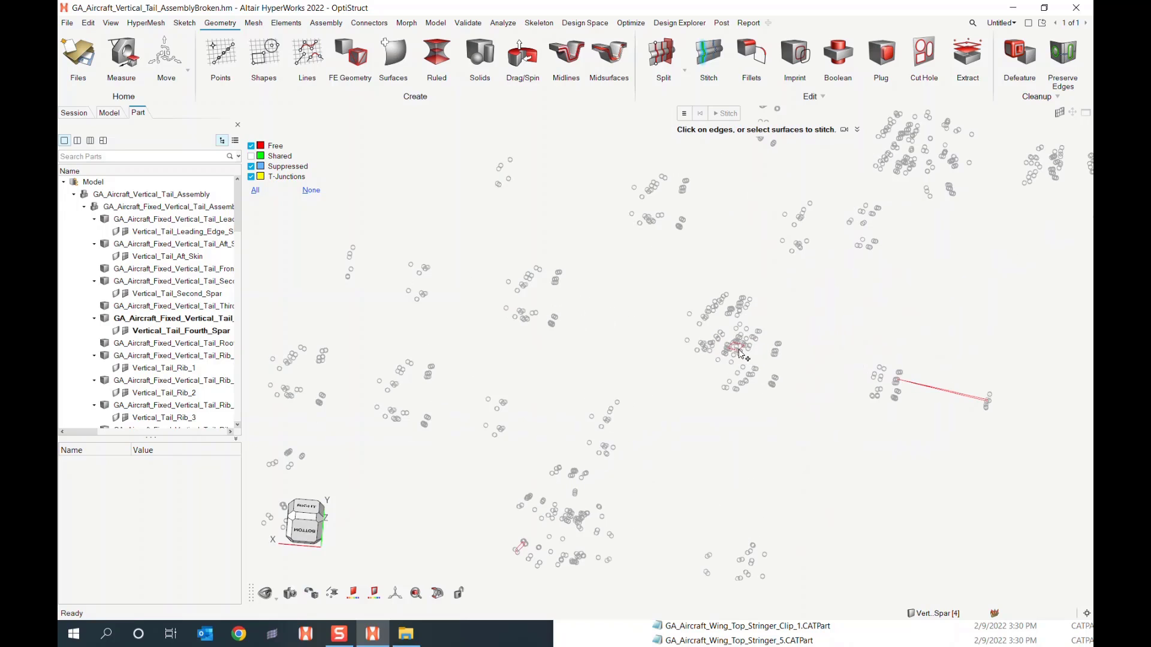
{"action": "scroll", "coordinate": [738, 370], "scroll_direction": "down", "scroll_amount": 2}
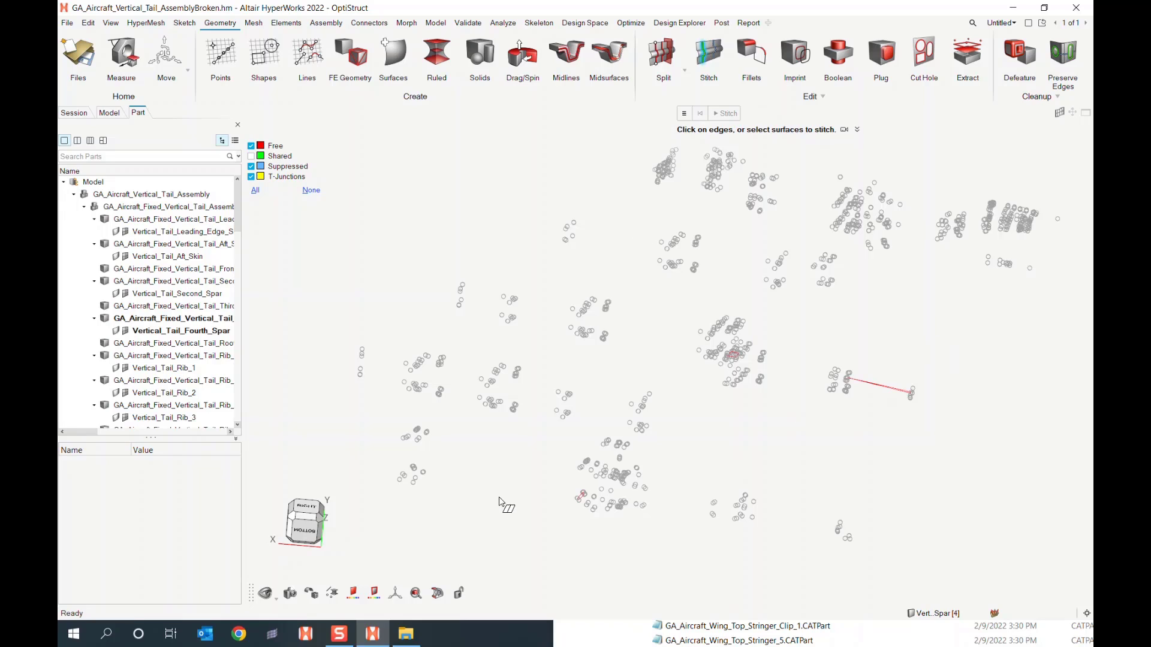
- Turn off the point display to leave only the free edges for inspection, and exit the Stitch tool
{"action": "left_click", "coordinate": [332, 594]}
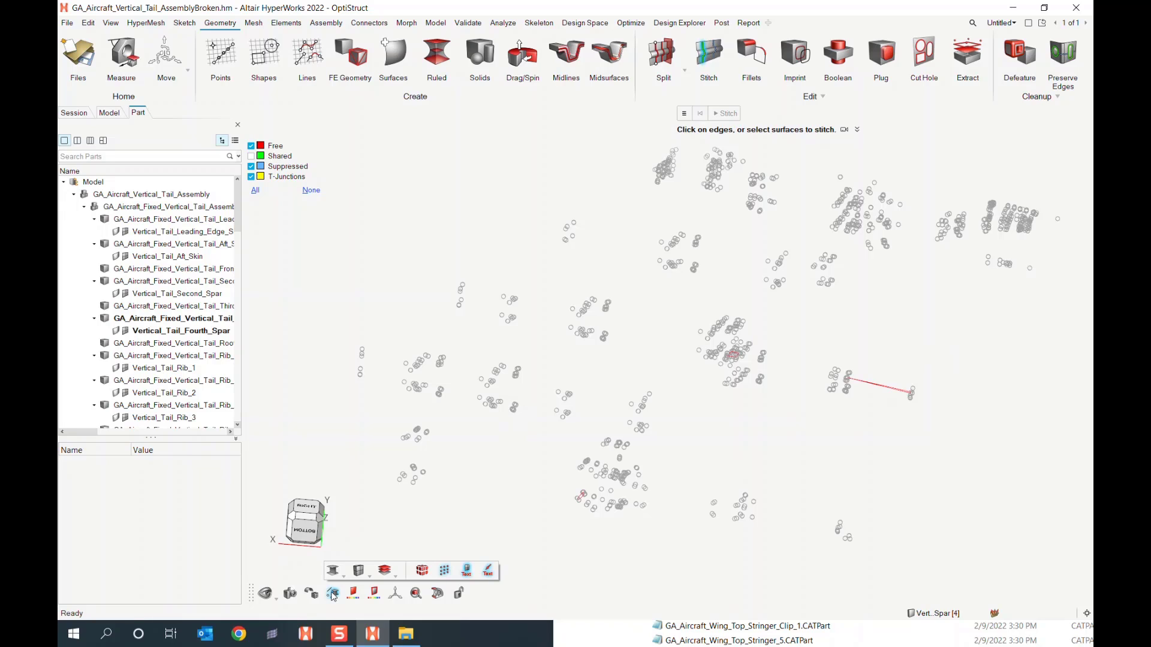
{"action": "left_click", "coordinate": [443, 571]}
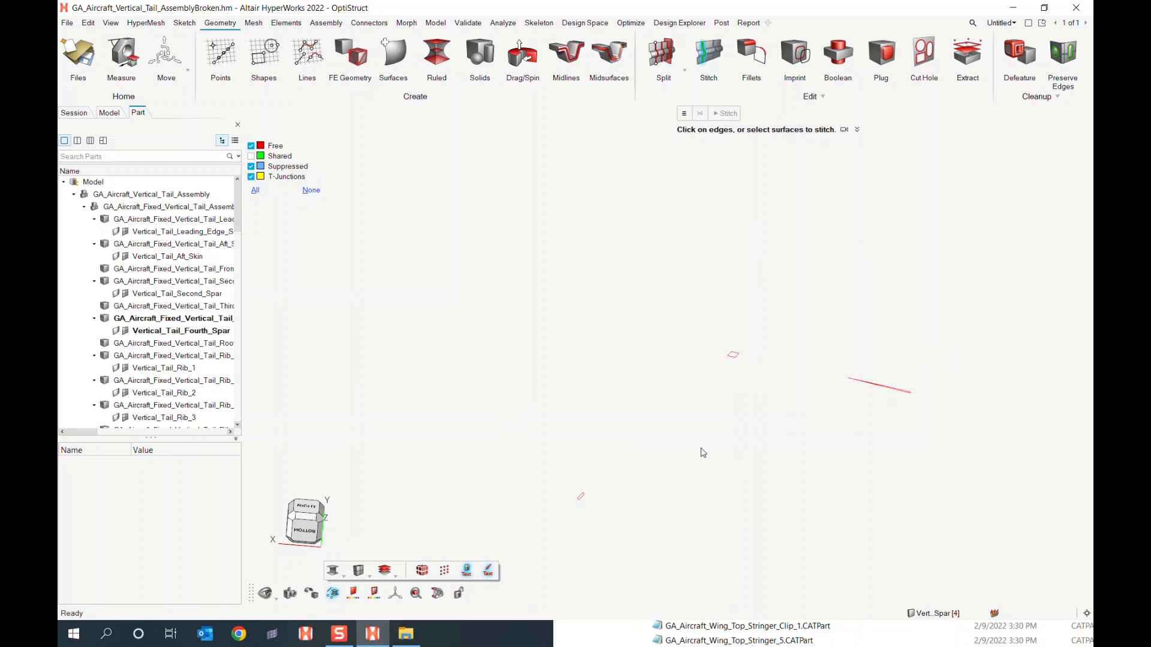
{"action": "middle_click_drag", "start_coordinate": [703, 452], "coordinate": [621, 416]}
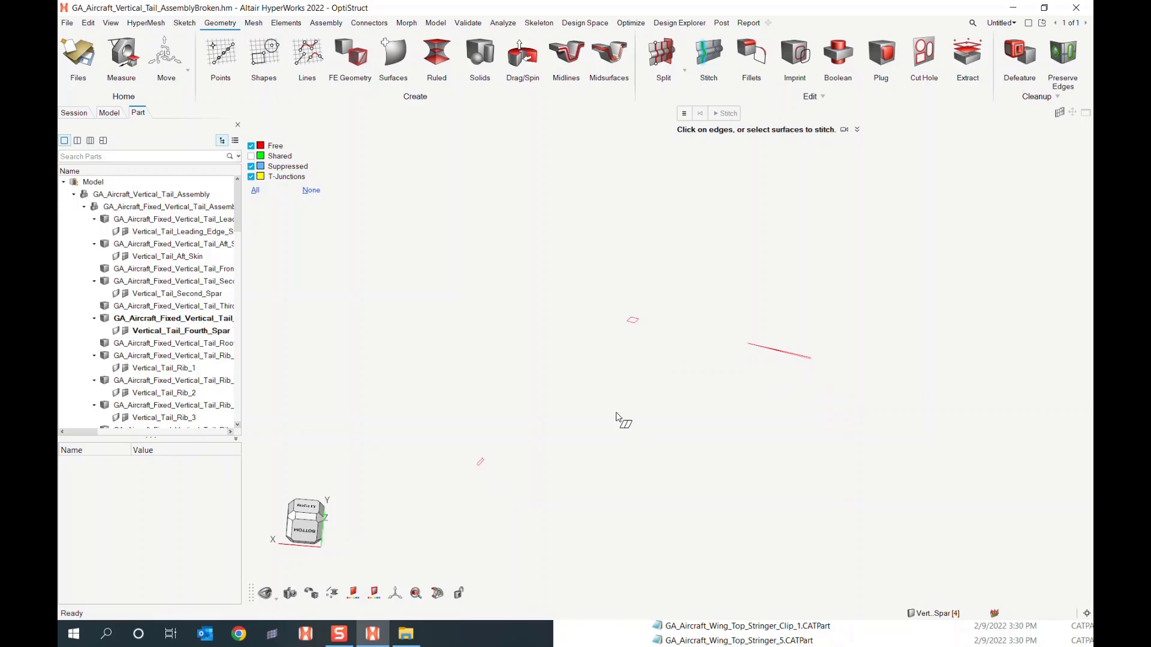
{"action": "mouse_move", "coordinate": [579, 449]}
{"action": "middle_mouse_down"}
{"action": "mouse_move", "coordinate": [571, 453]}
{"action": "mouse_move", "coordinate": [570, 437]}
{"action": "middle_mouse_up"}
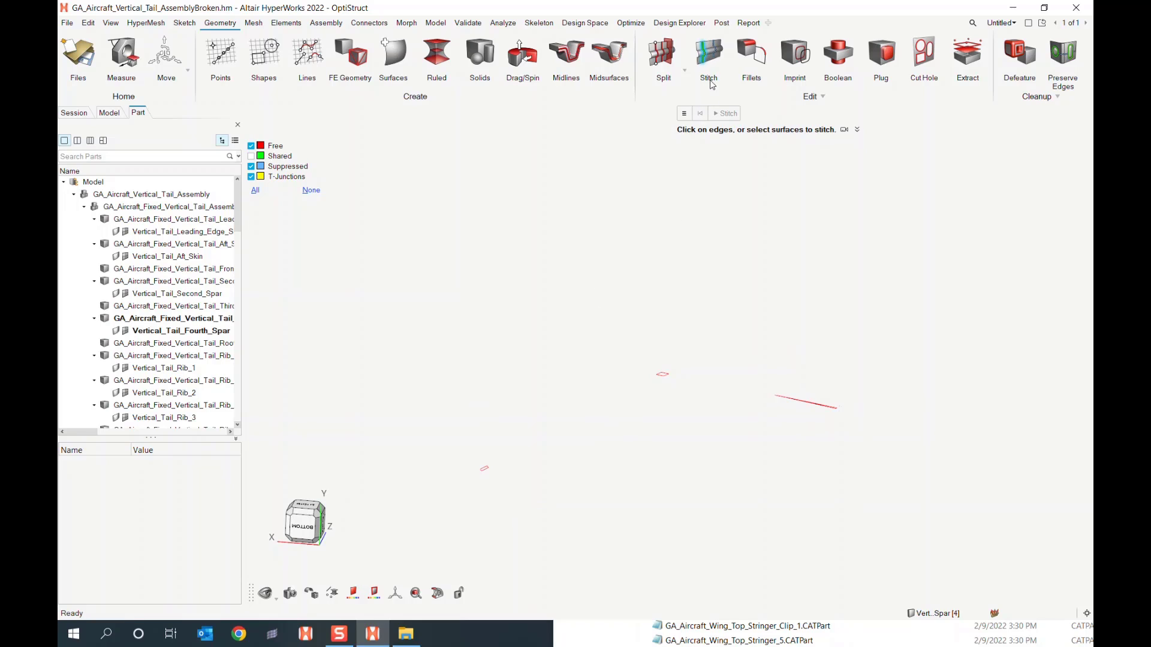
{"action": "left_click", "coordinate": [702, 56]}
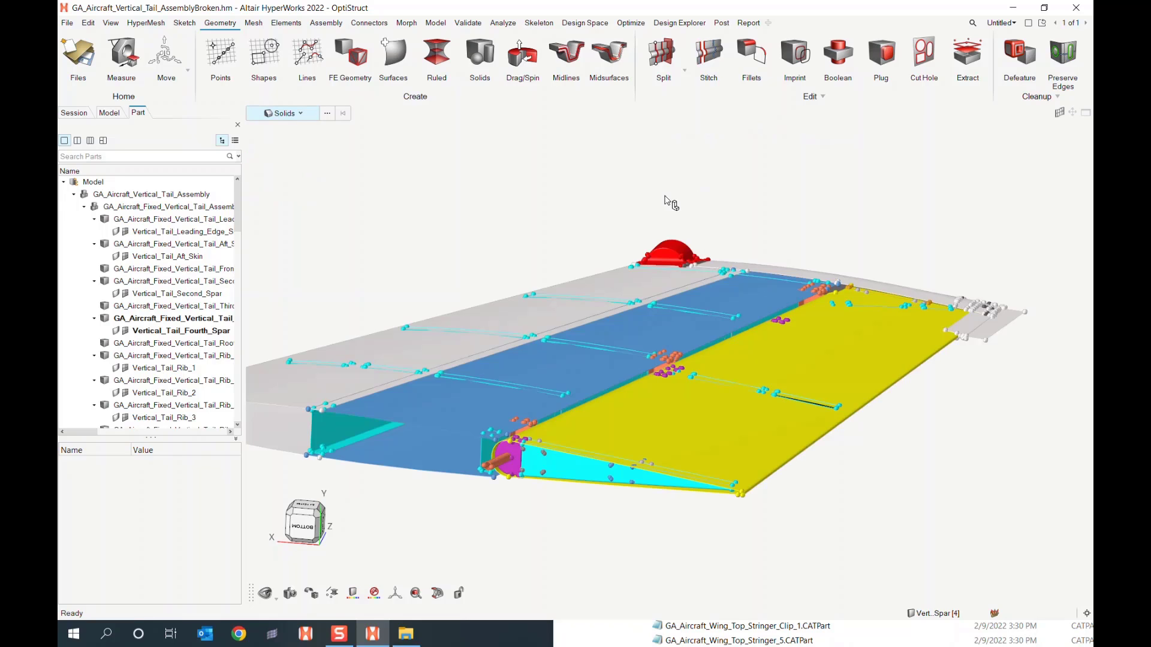
- Inspect the lower end of the shaded tail and check the available geometry color and topology display modes
{"action": "right_click_drag", "start_coordinate": [512, 215], "coordinate": [569, 217]}
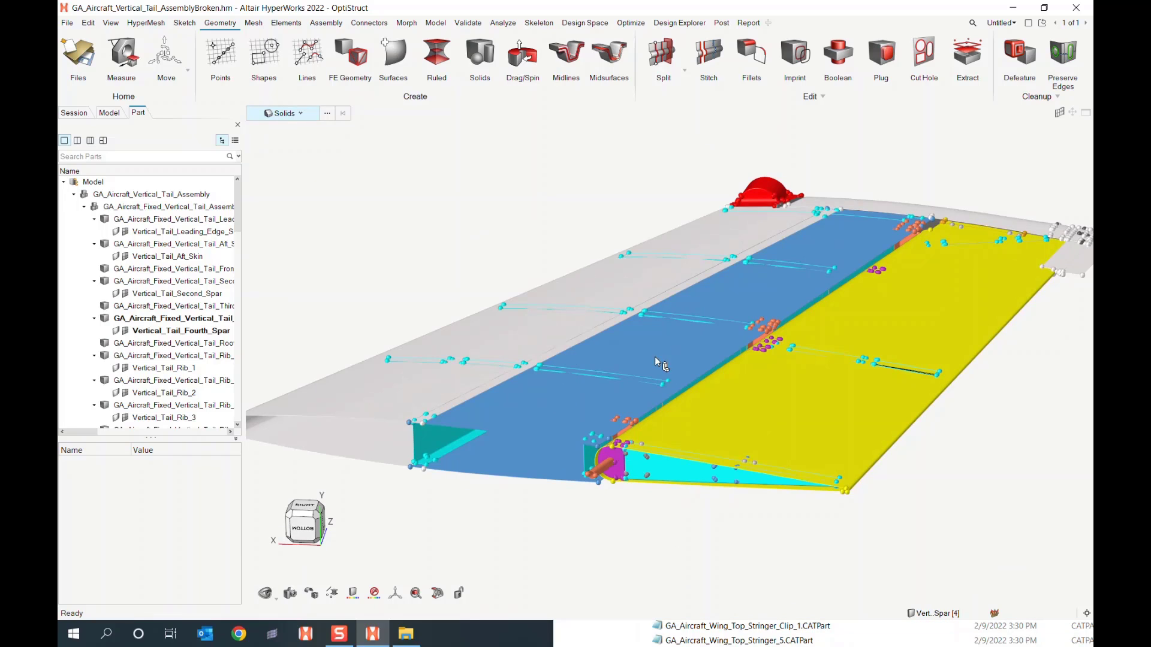
{"action": "scroll", "coordinate": [710, 413], "scroll_direction": "up", "scroll_amount": 3}
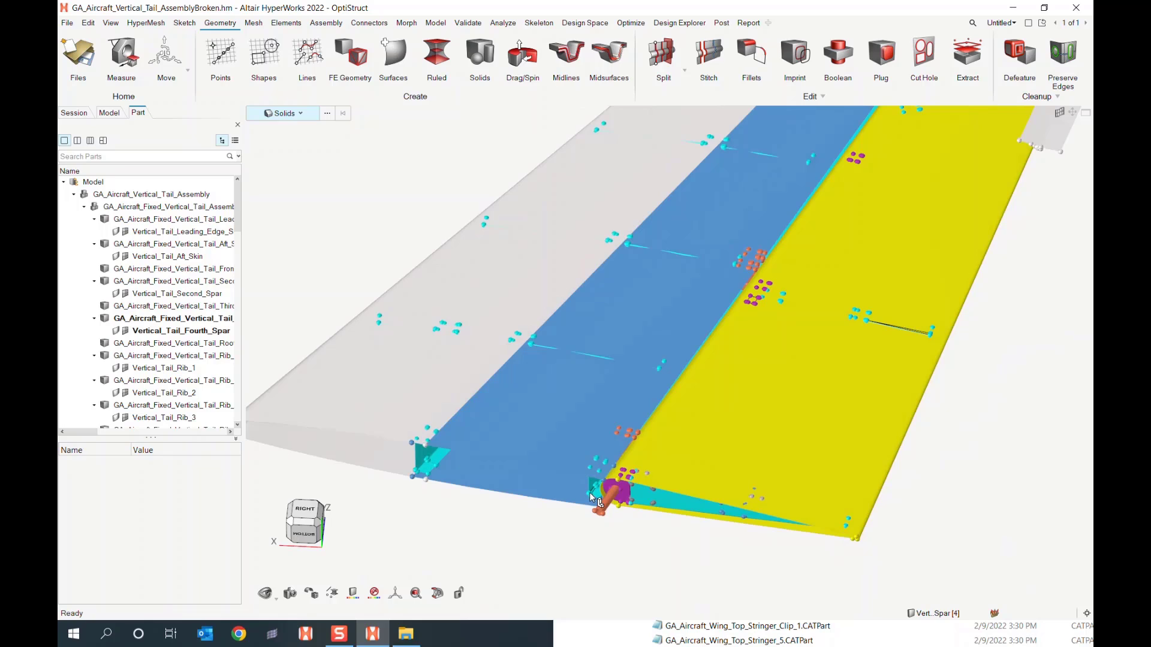
{"action": "scroll", "coordinate": [595, 499], "scroll_direction": "up", "scroll_amount": 1}
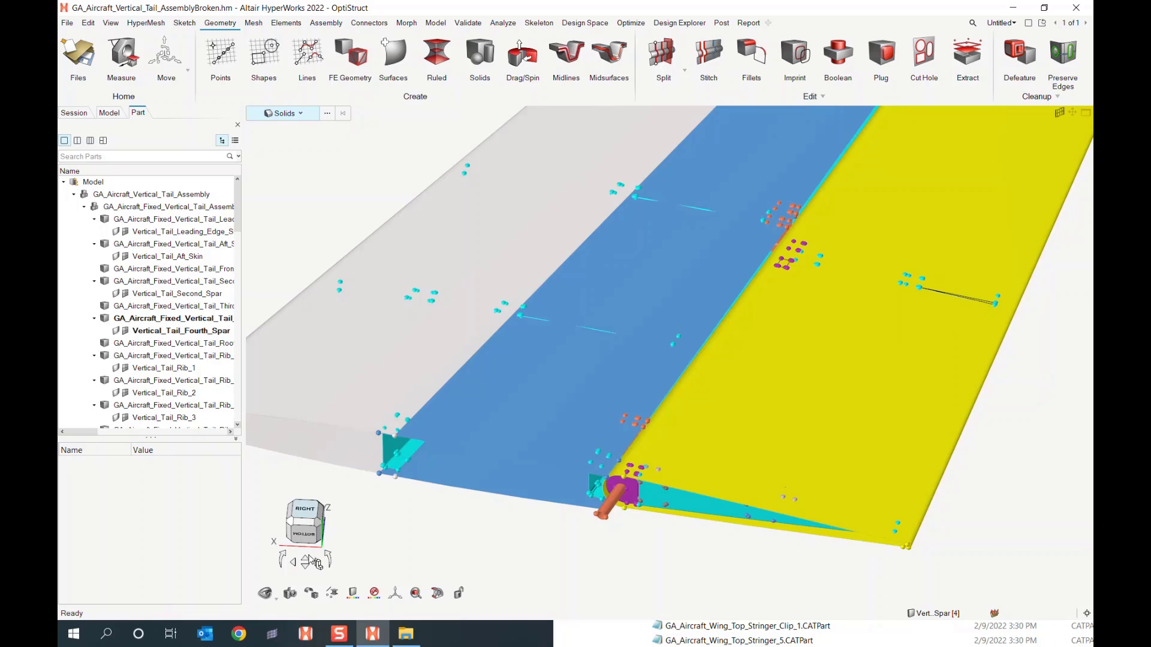
{"action": "left_click", "coordinate": [355, 594]}
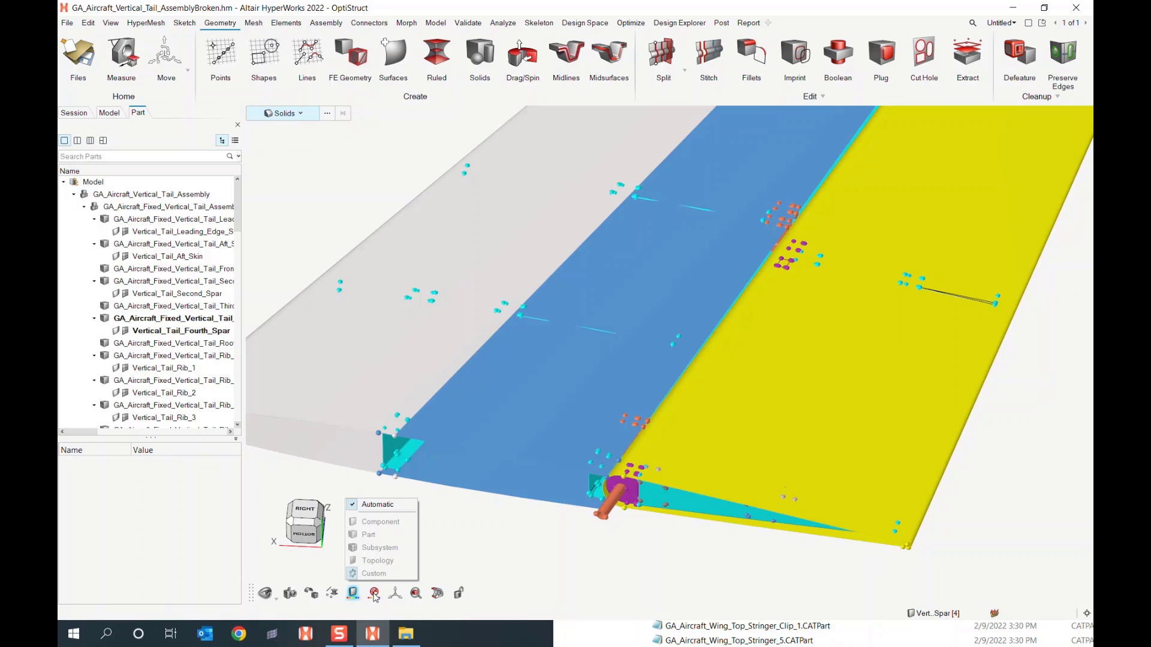
{"action": "left_click", "coordinate": [375, 596]}
{"action": "left_click", "coordinate": [375, 596]}
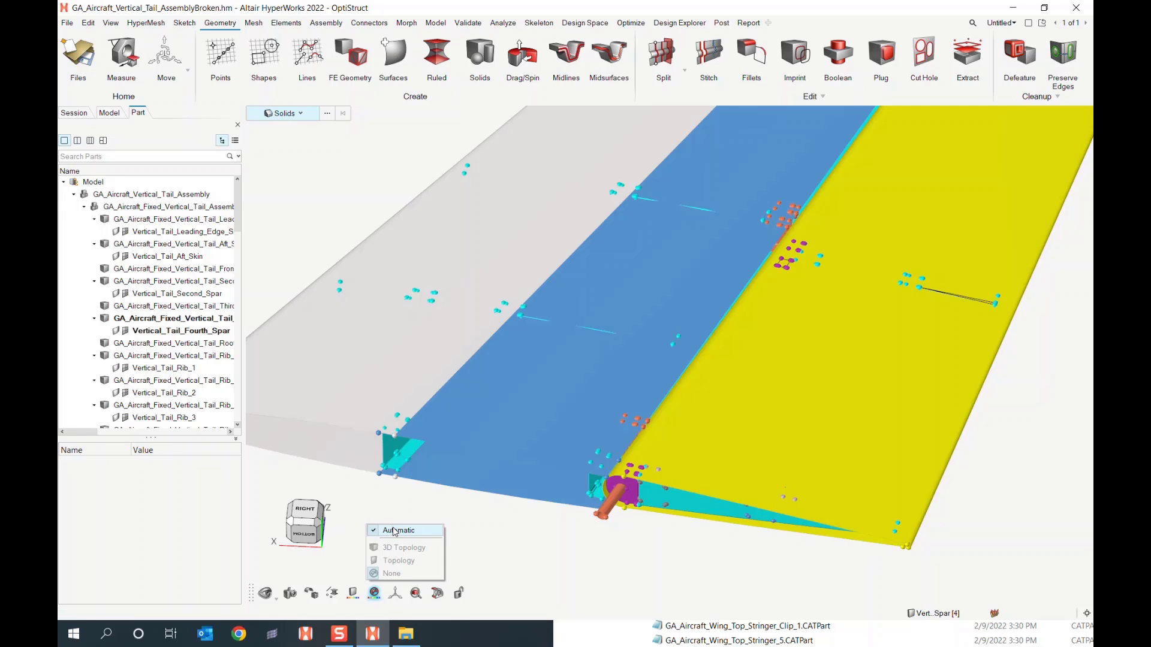
{"action": "left_click", "coordinate": [496, 548]}
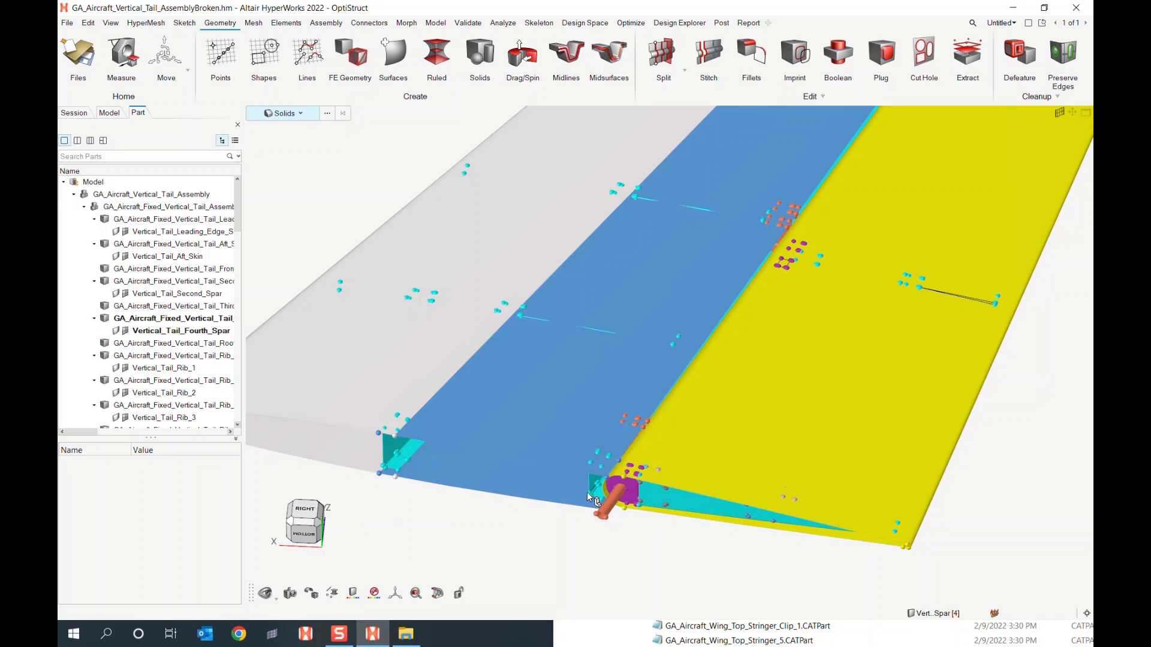
- Set the selection filter to Lines, window-select across the whole vertical tail, and isolate the selected lines
{"action": "left_click", "coordinate": [302, 114]}
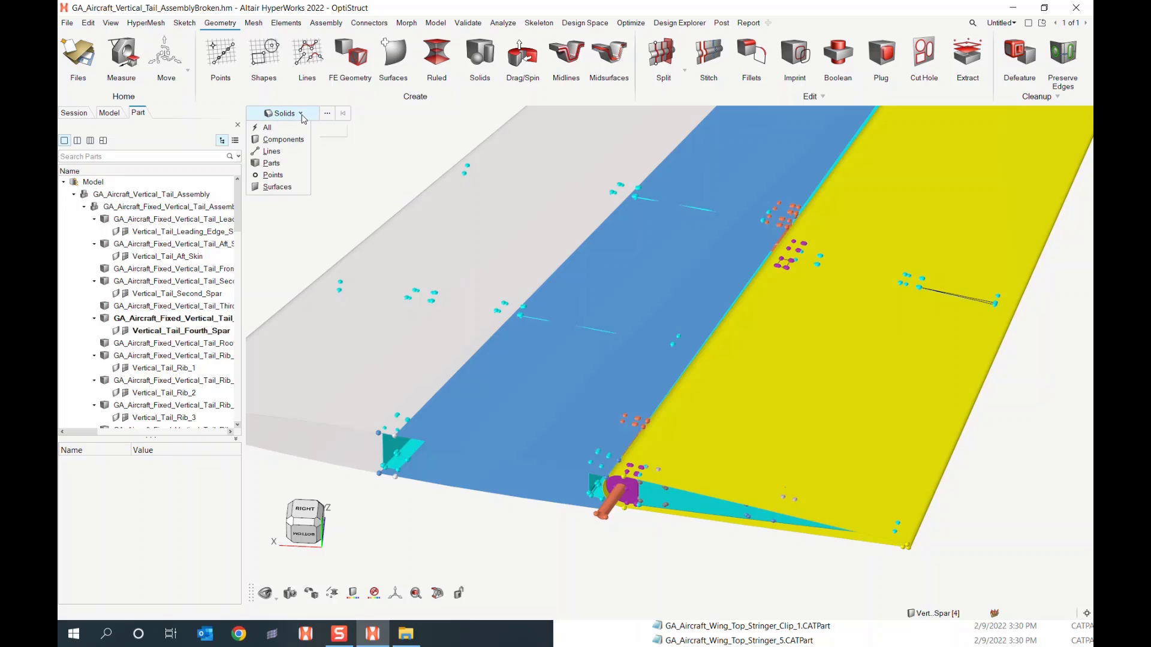
{"action": "left_click", "coordinate": [271, 151]}
{"action": "scroll", "coordinate": [300, 180], "scroll_direction": "down", "scroll_amount": 3}
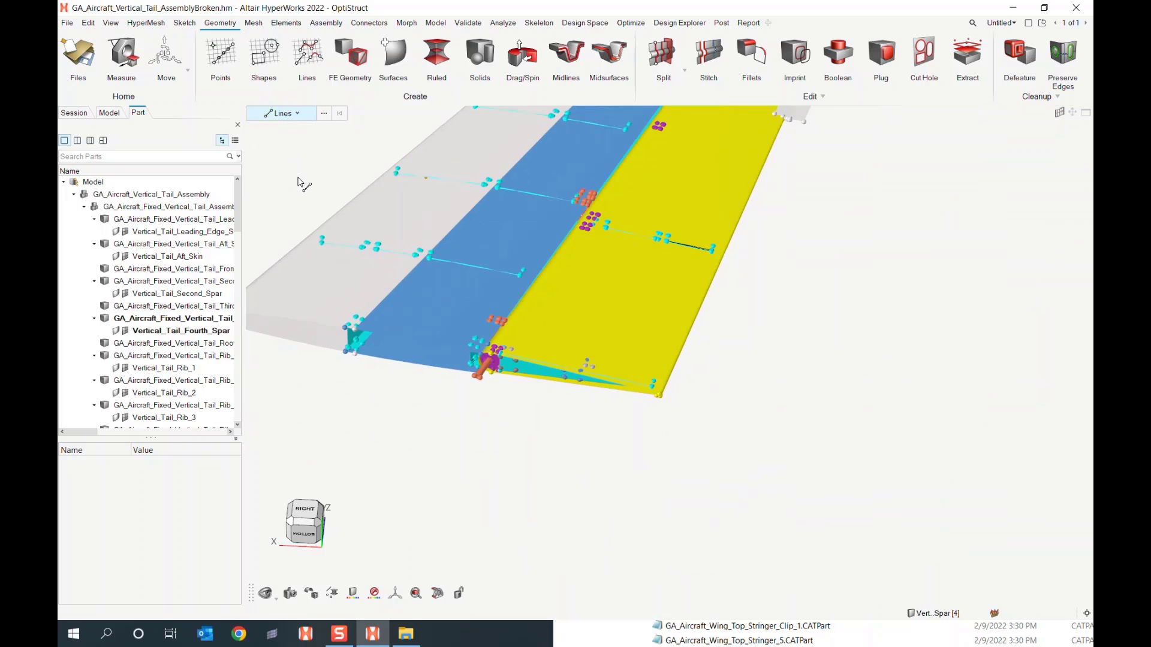
{"action": "right_click_drag", "start_coordinate": [379, 232], "coordinate": [380, 267]}
{"action": "left_click_drag", "start_coordinate": [323, 200], "coordinate": [895, 540]}
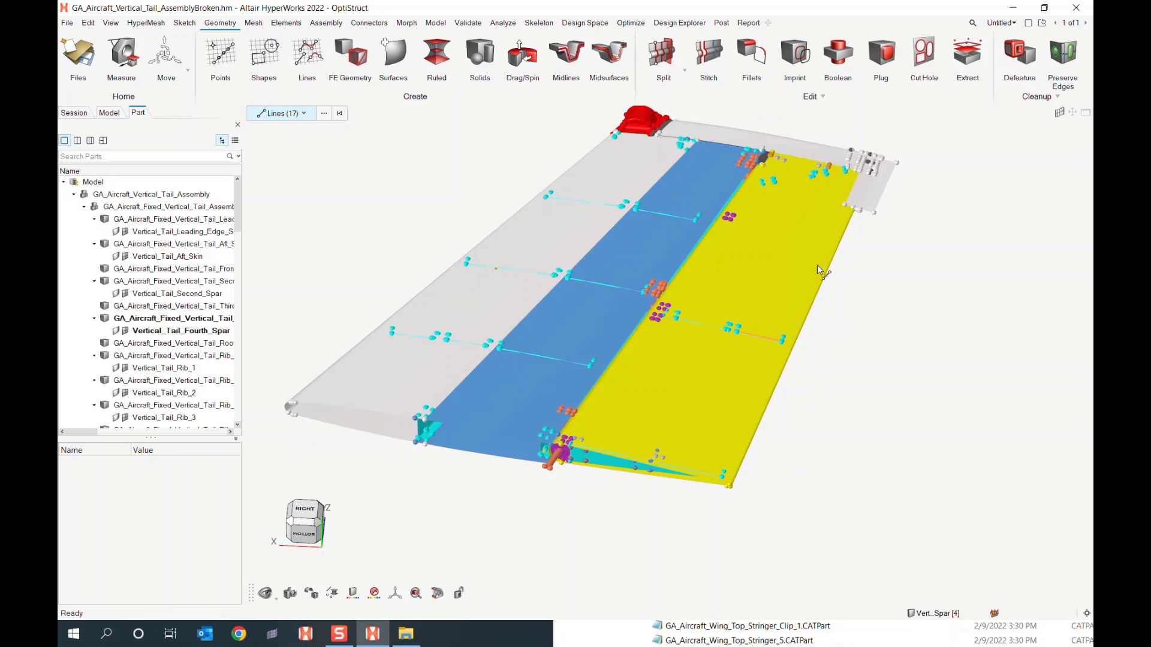
{"action": "left_click", "coordinate": [839, 347]}
{"action": "right_click", "coordinate": [833, 342]}
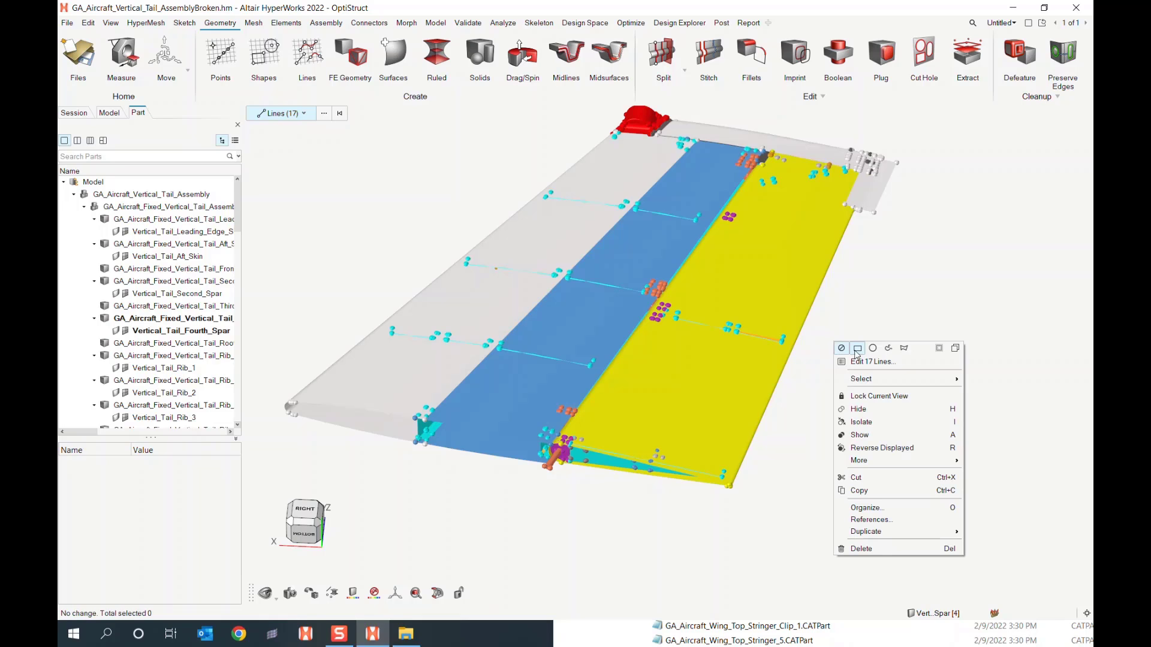
{"action": "left_click", "coordinate": [886, 428]}
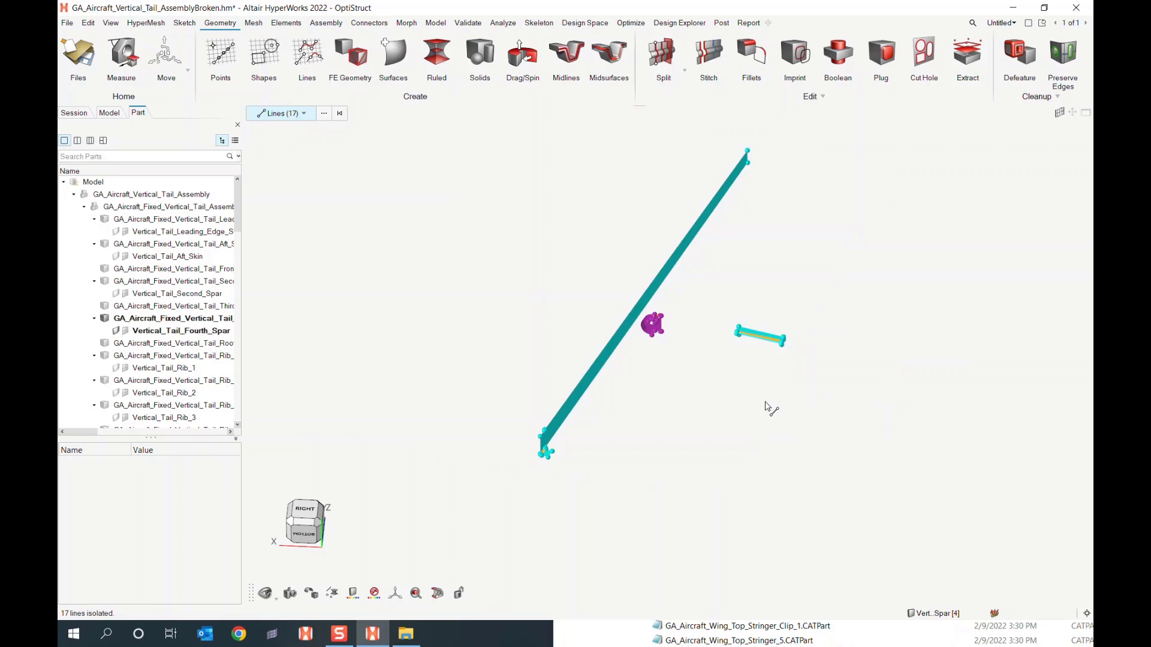
- Clear the line selection and examine the isolated surfaces, focusing on the lower end of the teal spar and its small flange
{"action": "right_click_drag", "start_coordinate": [765, 406], "coordinate": [607, 381]}
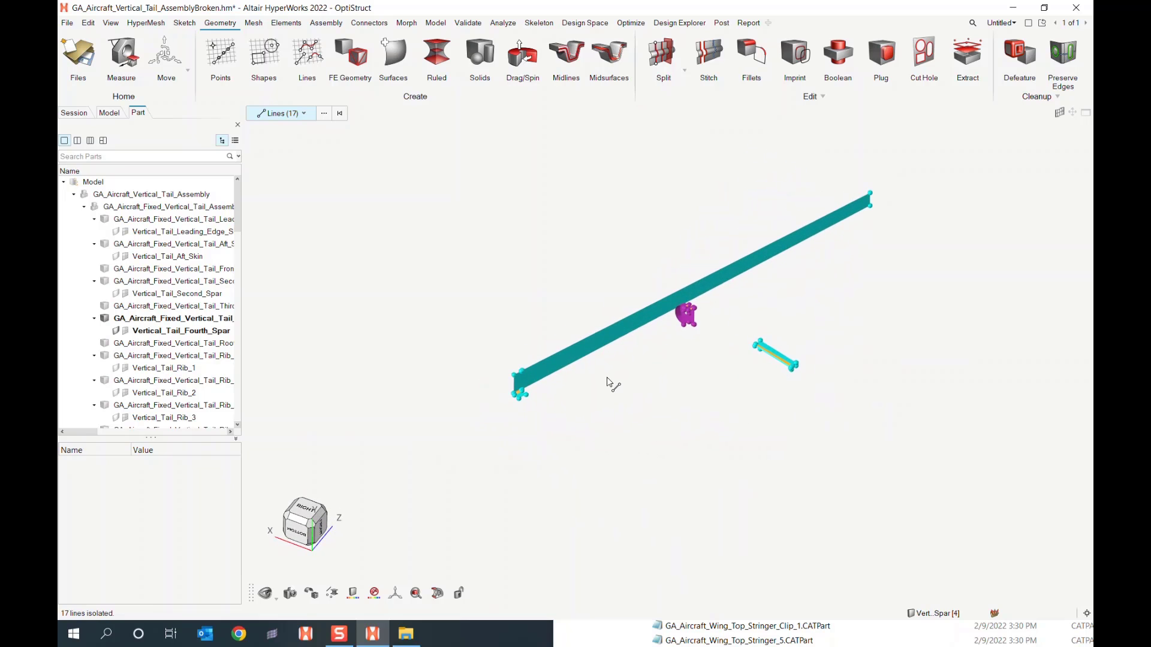
{"action": "scroll", "coordinate": [606, 380], "scroll_direction": "up", "scroll_amount": 4}
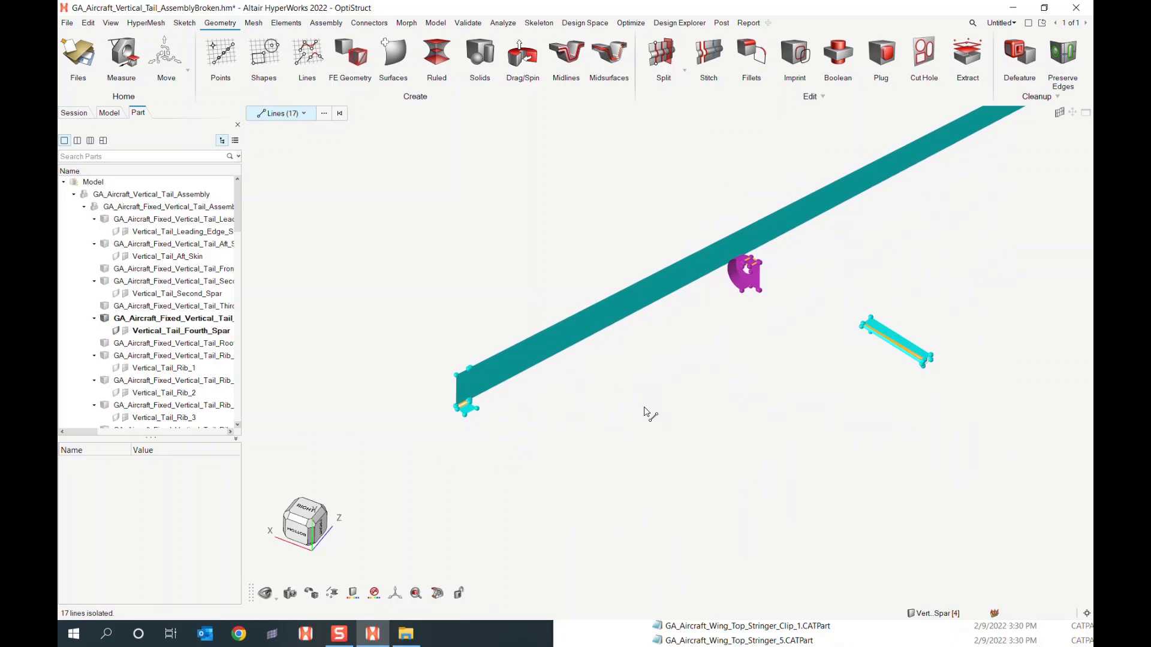
{"action": "key", "text": "Escape"}
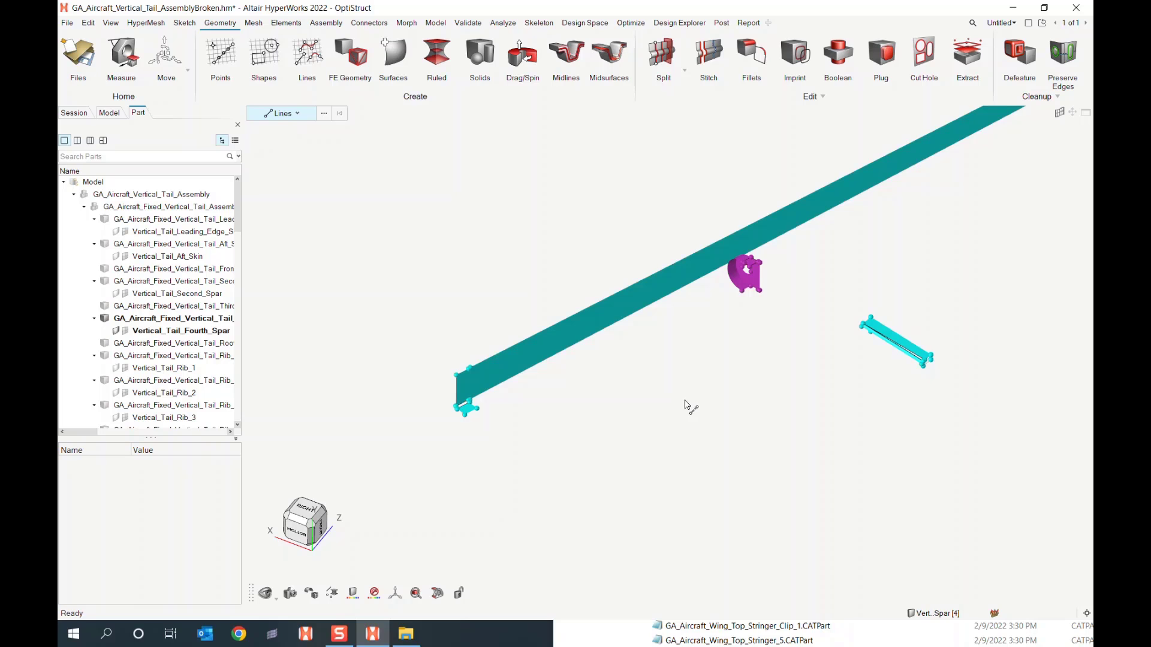
{"action": "scroll", "coordinate": [695, 407], "scroll_direction": "up", "scroll_amount": 1}
{"action": "scroll", "coordinate": [719, 372], "scroll_direction": "up", "scroll_amount": 2}
{"action": "scroll", "coordinate": [495, 450], "scroll_direction": "up", "scroll_amount": 2}
{"action": "scroll", "coordinate": [446, 421], "scroll_direction": "up", "scroll_amount": 2}
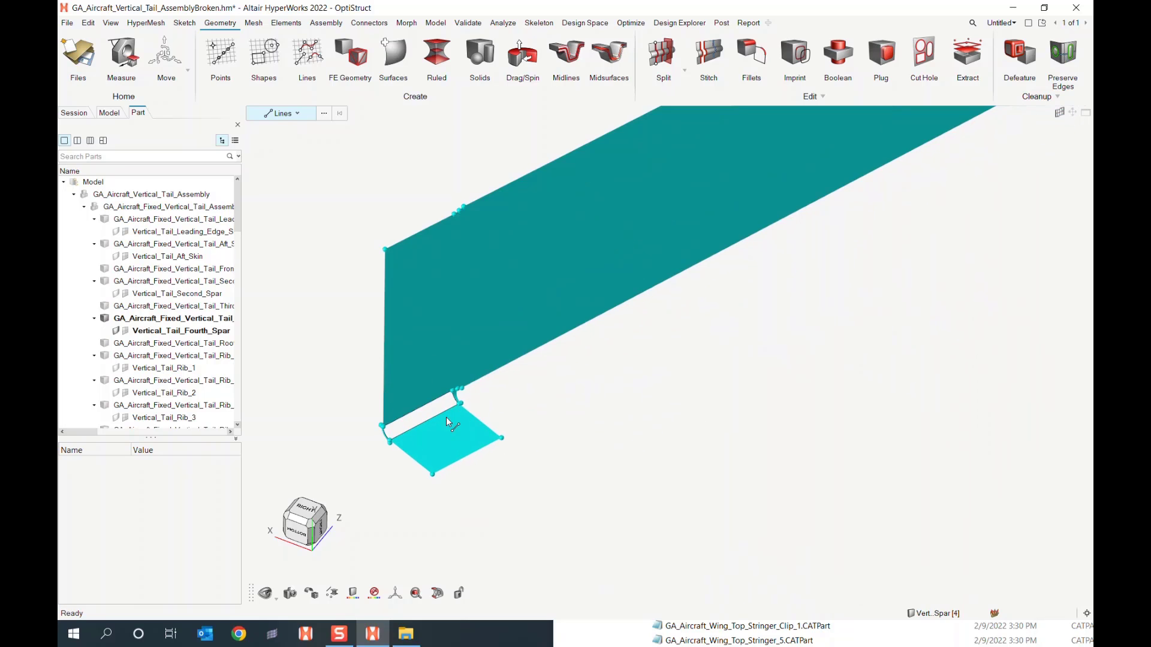
{"action": "middle_click_drag", "start_coordinate": [446, 421], "coordinate": [517, 443]}
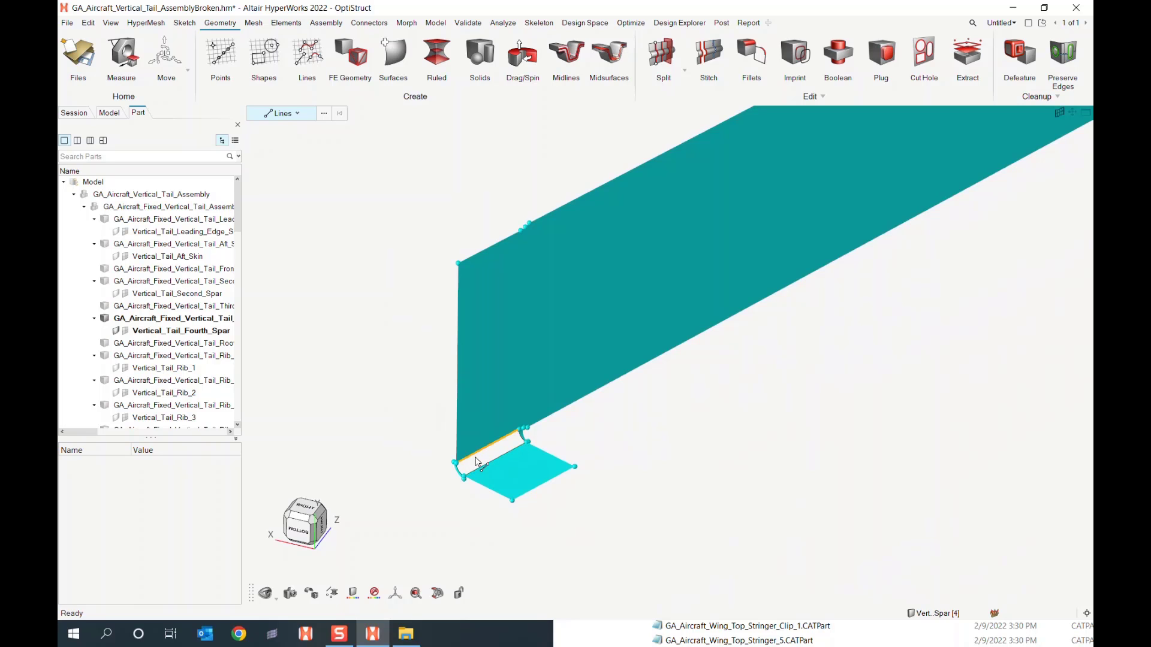
- Examine the missing surfaces at the teal spar's lower flange and on the rim of the magenta bracket
{"action": "middle_click_drag", "start_coordinate": [623, 507], "coordinate": [570, 502]}
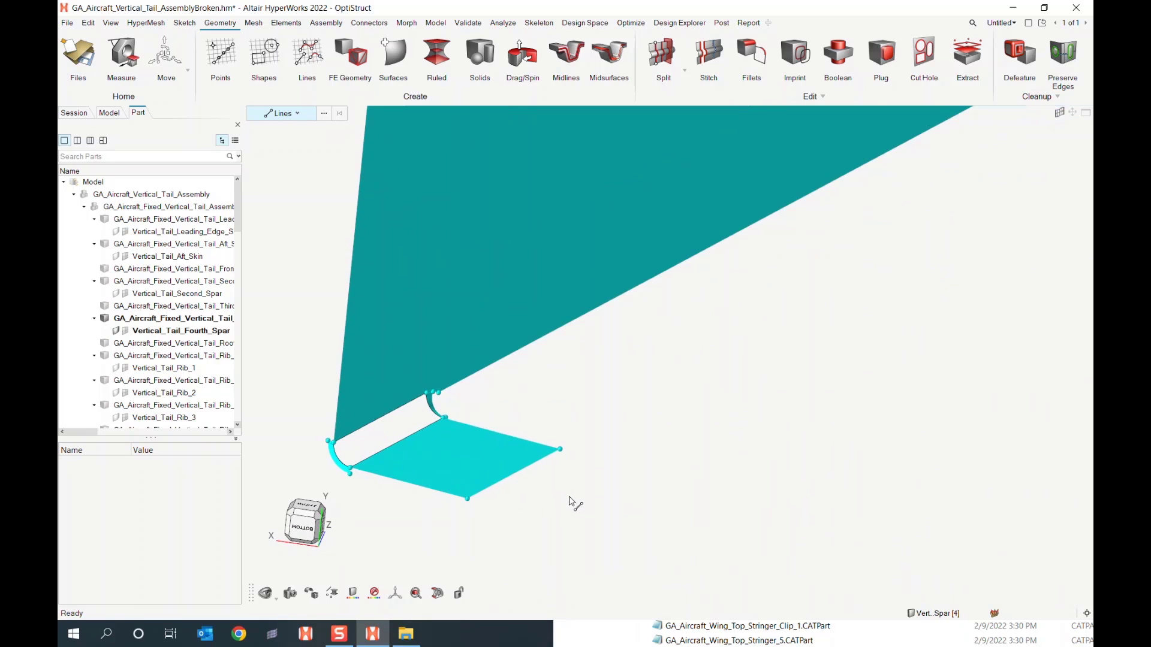
{"action": "right_click_drag", "start_coordinate": [399, 459], "coordinate": [538, 487]}
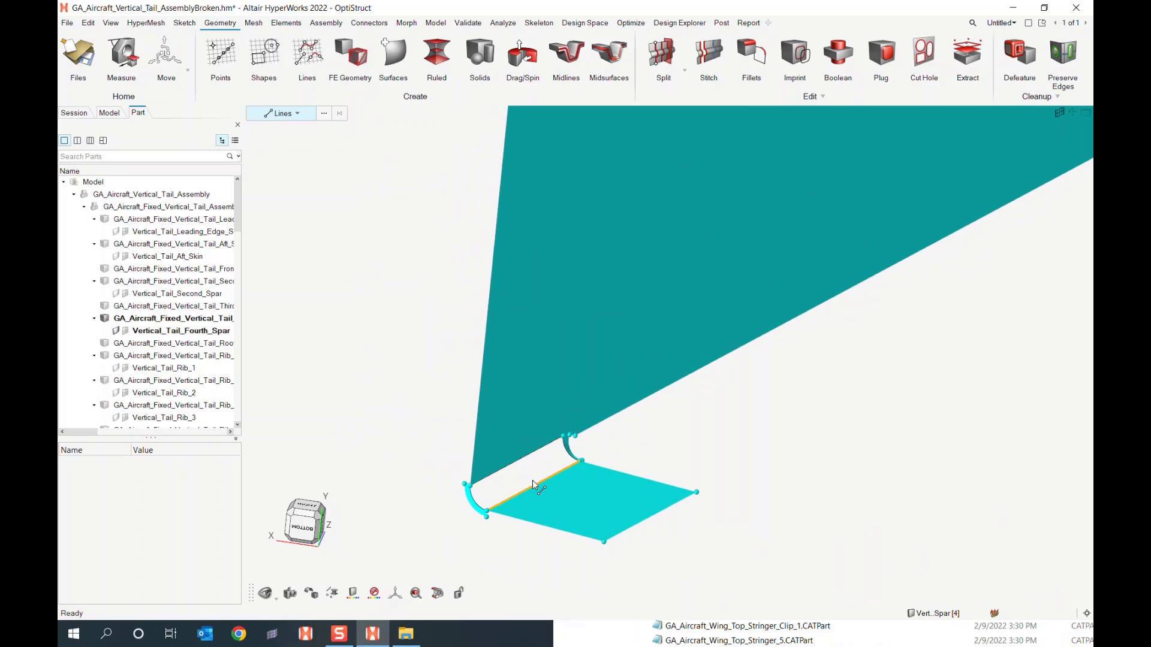
{"action": "scroll", "coordinate": [513, 481], "scroll_direction": "down", "scroll_amount": 2}
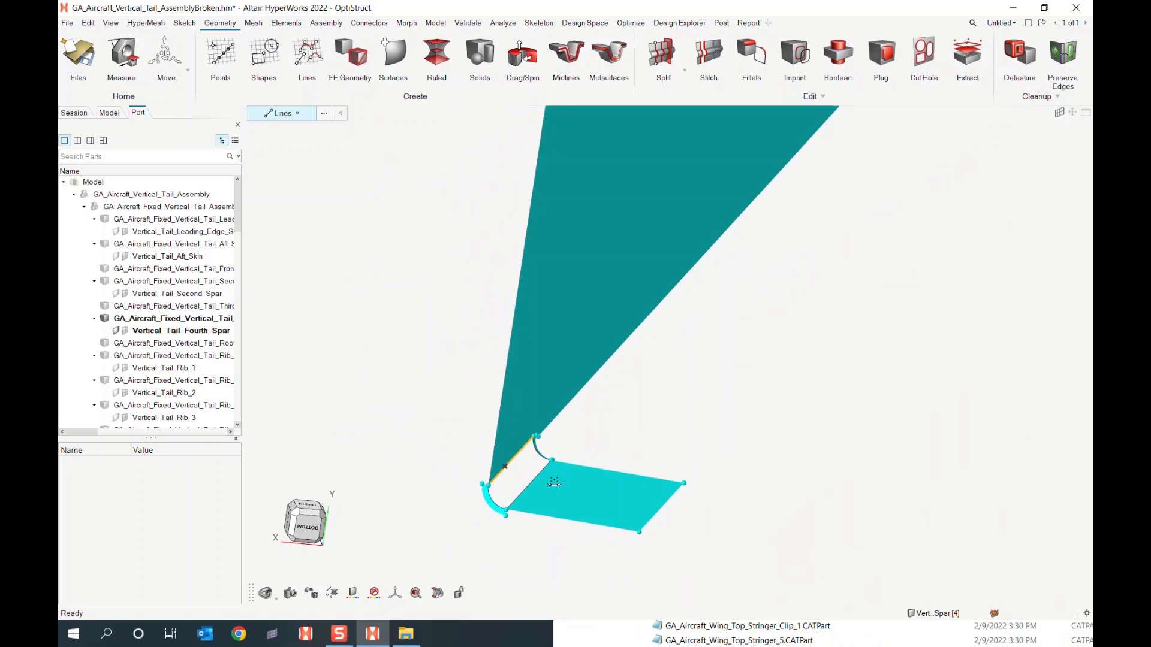
{"action": "scroll", "coordinate": [633, 479], "scroll_direction": "down", "scroll_amount": 4}
{"action": "middle_click_drag", "start_coordinate": [802, 472], "coordinate": [608, 470]}
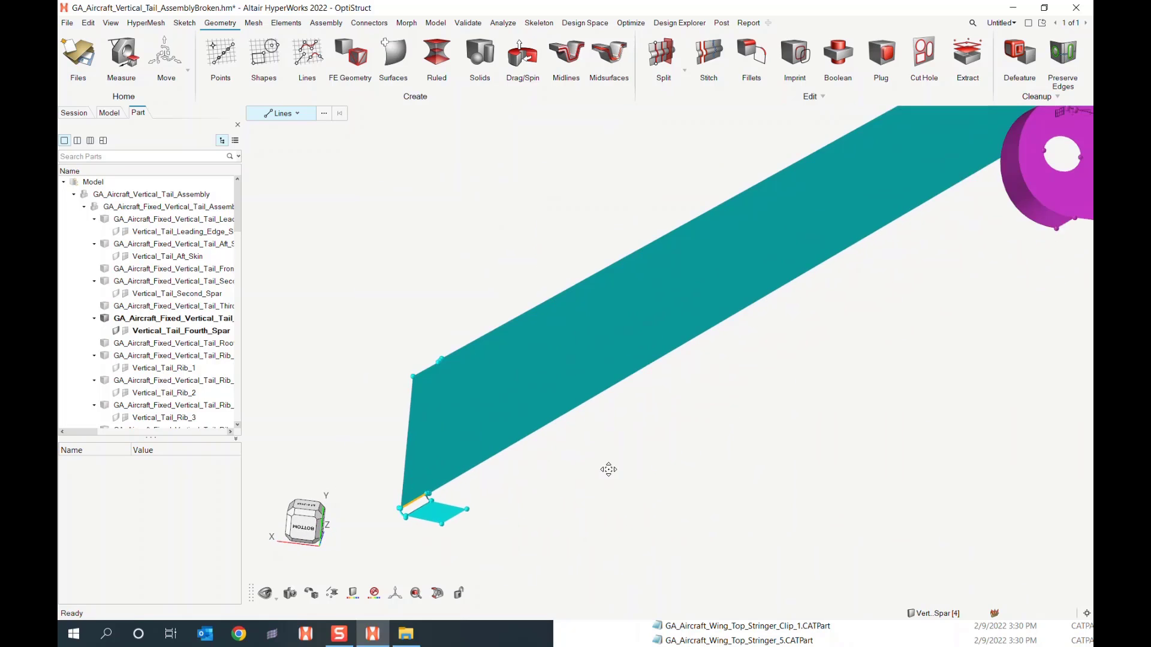
{"action": "middle_click_drag", "start_coordinate": [888, 431], "coordinate": [743, 414]}
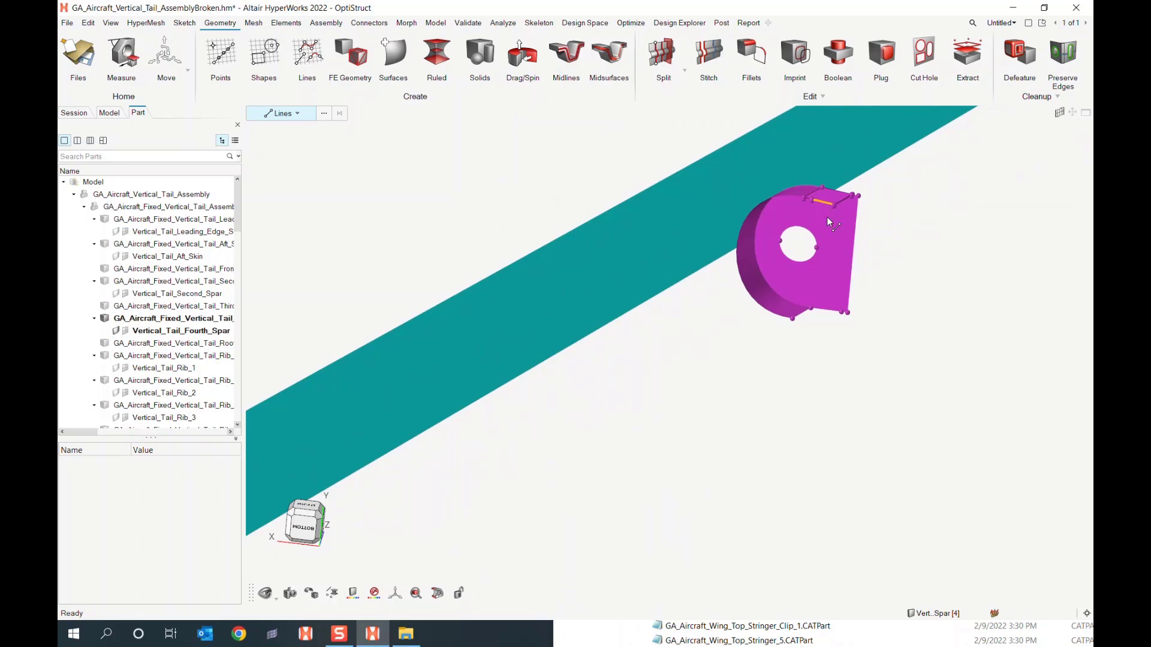
{"action": "right_click_drag", "start_coordinate": [827, 221], "coordinate": [824, 350]}
{"action": "scroll", "coordinate": [810, 341], "scroll_direction": "up", "scroll_amount": 6}
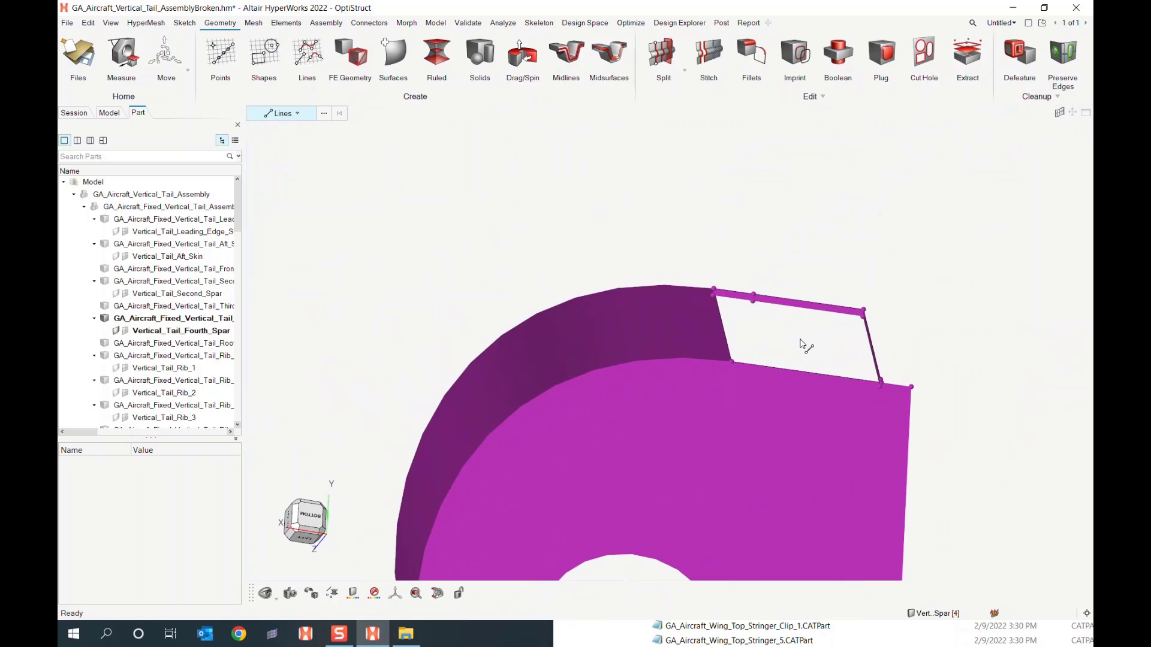
{"action": "scroll", "coordinate": [751, 350], "scroll_direction": "down", "scroll_amount": 5}
{"action": "right_click_drag", "start_coordinate": [750, 351], "coordinate": [753, 388]}
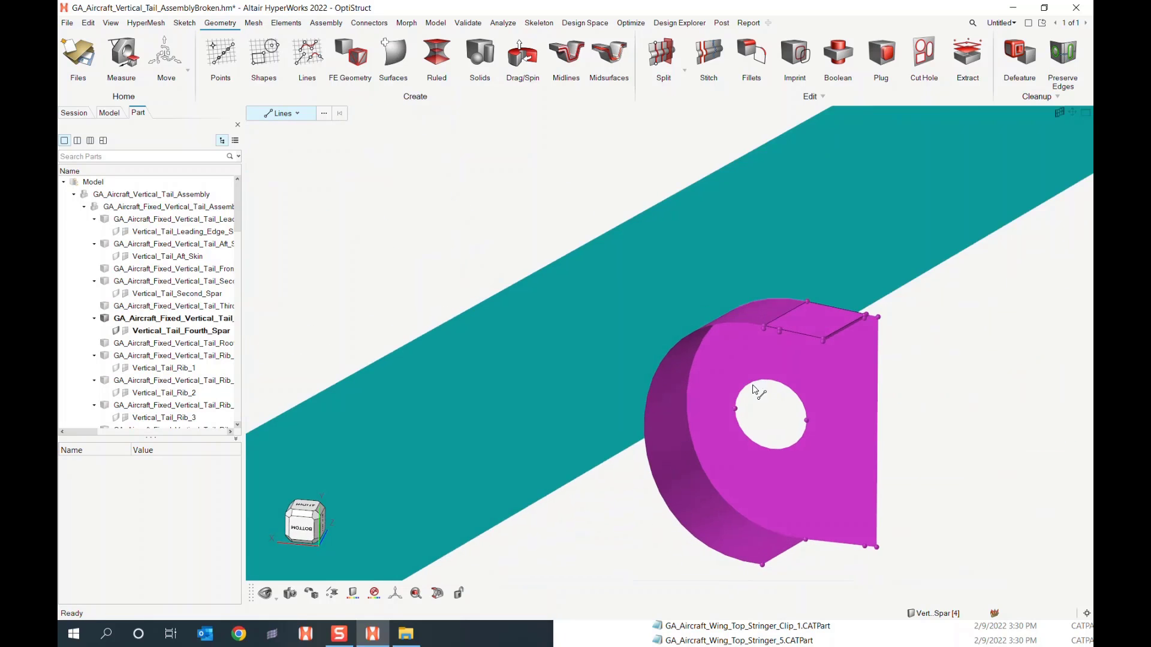
- Examine the wedge-shaped gap between the fillet and flat face of the separate teal flange, and review all isolated parts together
{"action": "scroll", "coordinate": [779, 392], "scroll_direction": "down", "scroll_amount": 5}
{"action": "right_click_drag", "start_coordinate": [979, 434], "coordinate": [613, 430]}
{"action": "scroll", "coordinate": [892, 465], "scroll_direction": "up", "scroll_amount": 2}
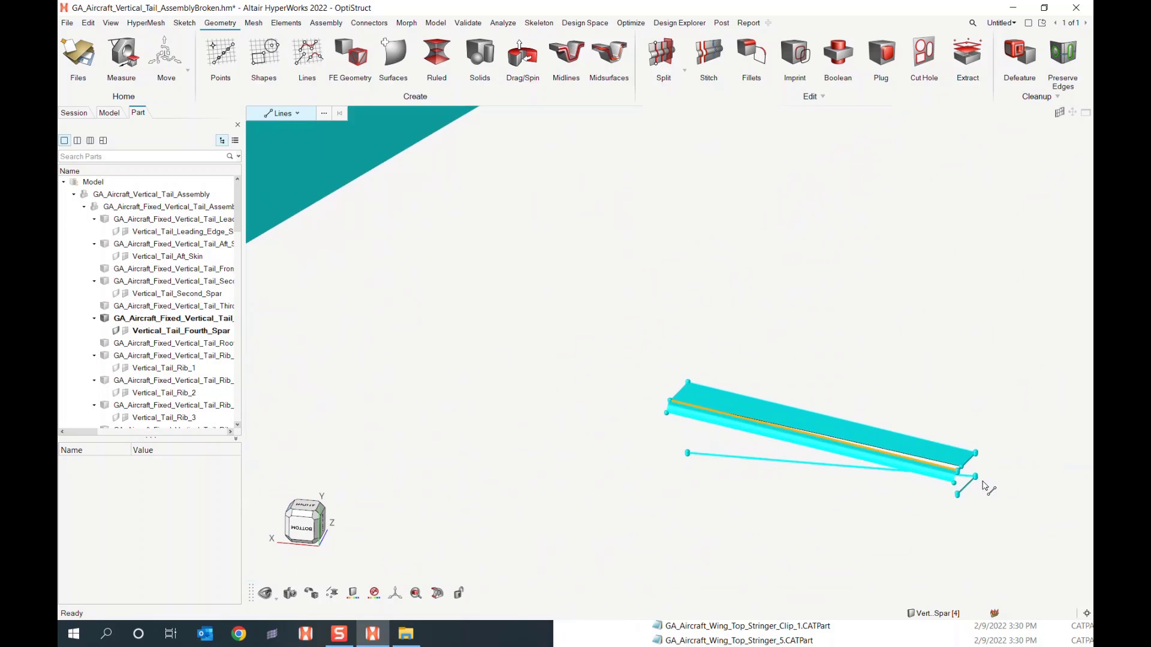
{"action": "scroll", "coordinate": [984, 486], "scroll_direction": "down", "scroll_amount": 3}
{"action": "right_click_drag", "start_coordinate": [983, 485], "coordinate": [865, 495]}
{"action": "scroll", "coordinate": [887, 475], "scroll_direction": "up", "scroll_amount": 3}
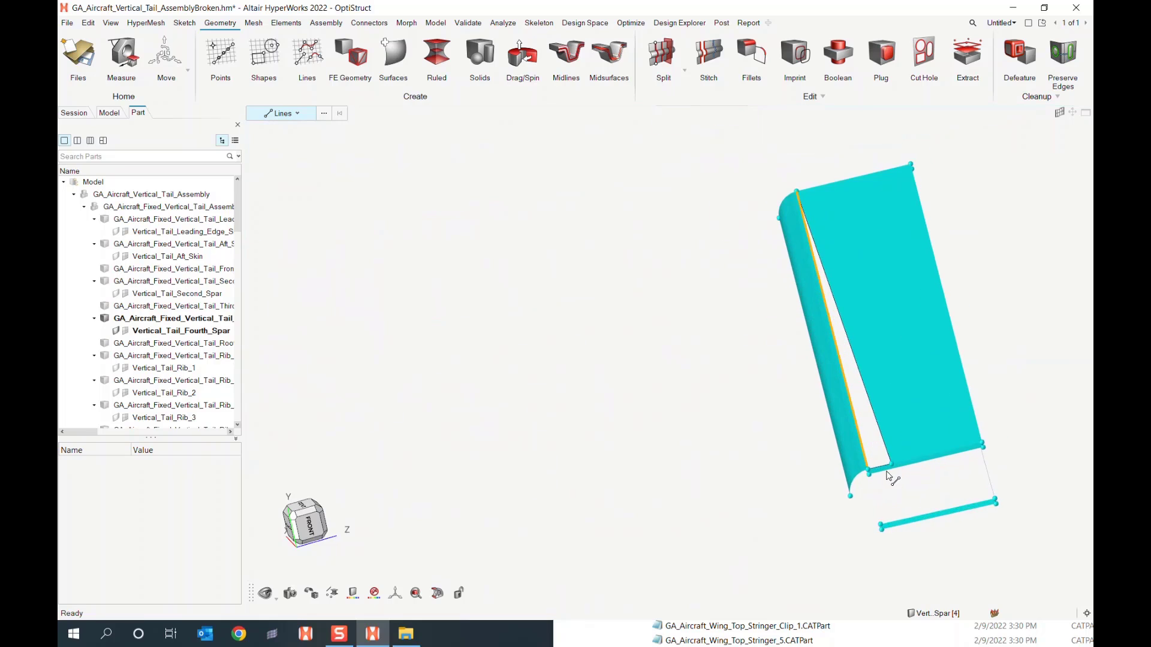
{"action": "scroll", "coordinate": [888, 477], "scroll_direction": "up", "scroll_amount": 2}
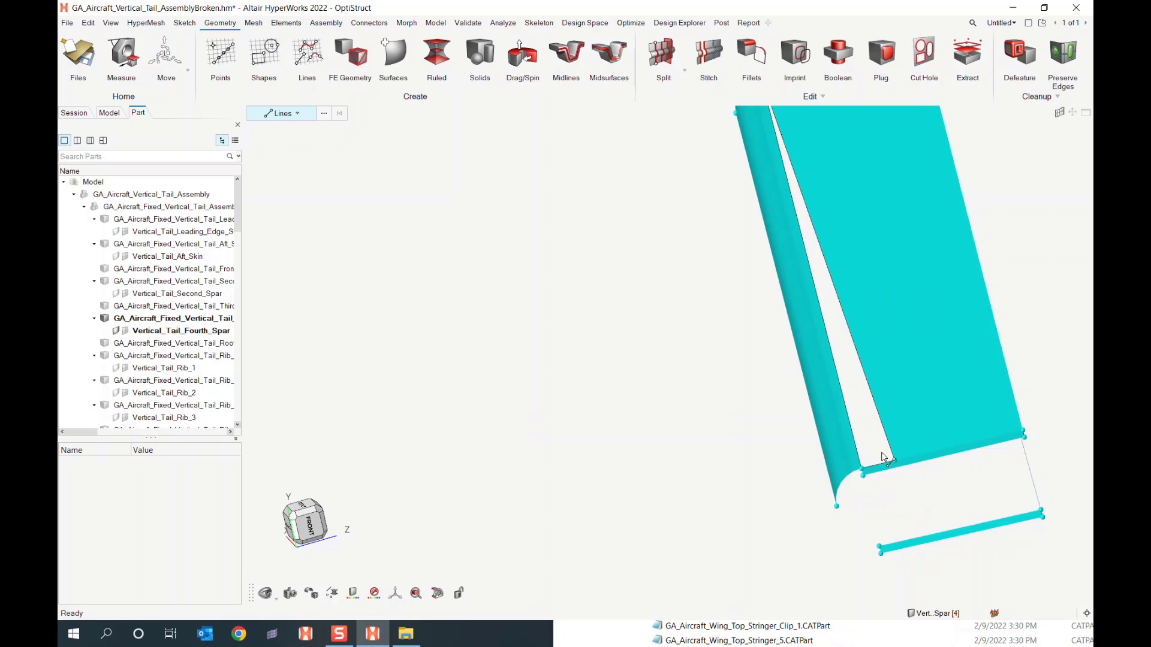
{"action": "scroll", "coordinate": [908, 497], "scroll_direction": "down", "scroll_amount": 5}
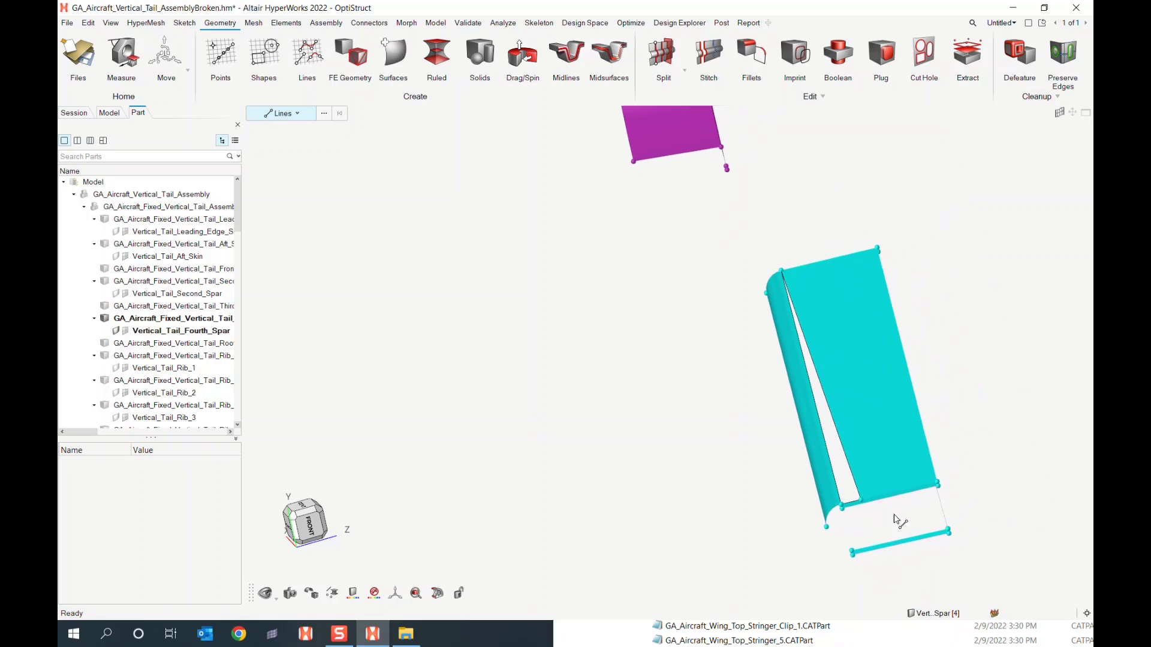
{"action": "right_click_drag", "start_coordinate": [880, 525], "coordinate": [673, 447]}
{"action": "scroll", "coordinate": [673, 447], "scroll_direction": "down", "scroll_amount": 3}
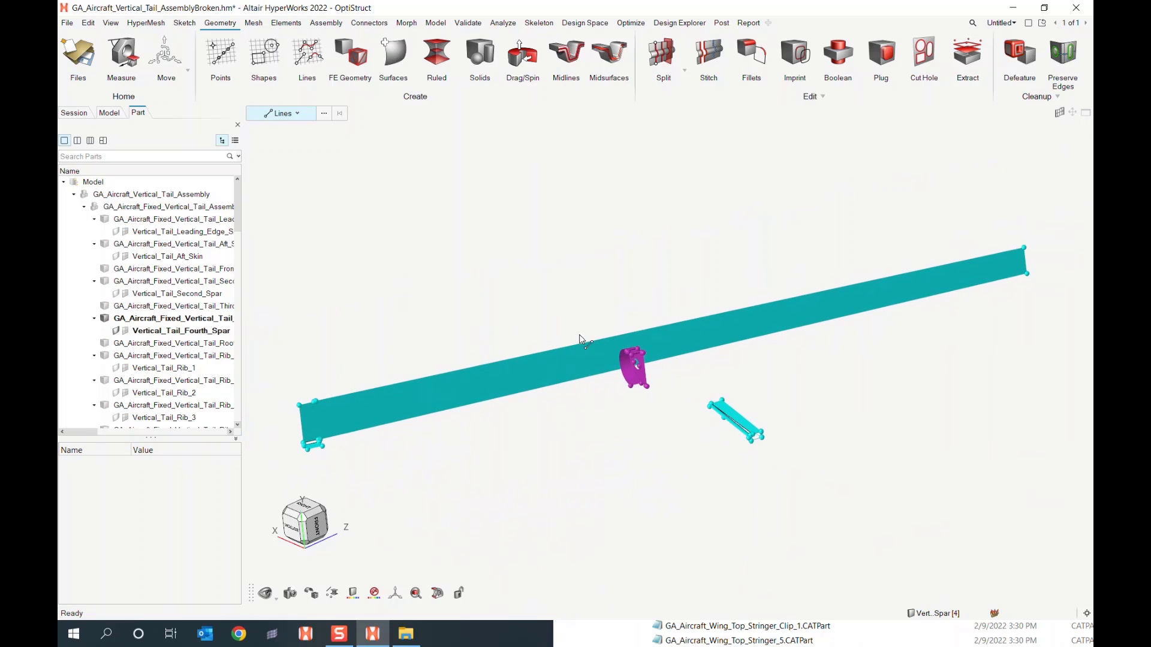
- Start the Stitch tool and review its expanded usage guidance and demonstration video
{"action": "left_click", "coordinate": [704, 56]}
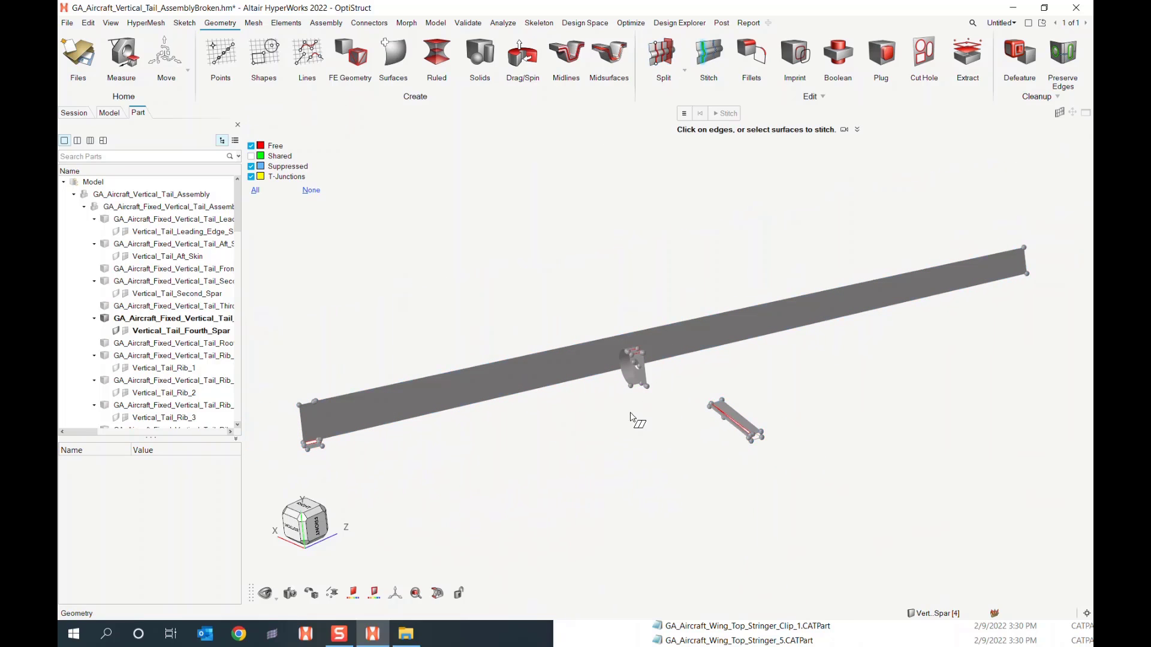
{"action": "right_click_drag", "start_coordinate": [586, 442], "coordinate": [637, 436]}
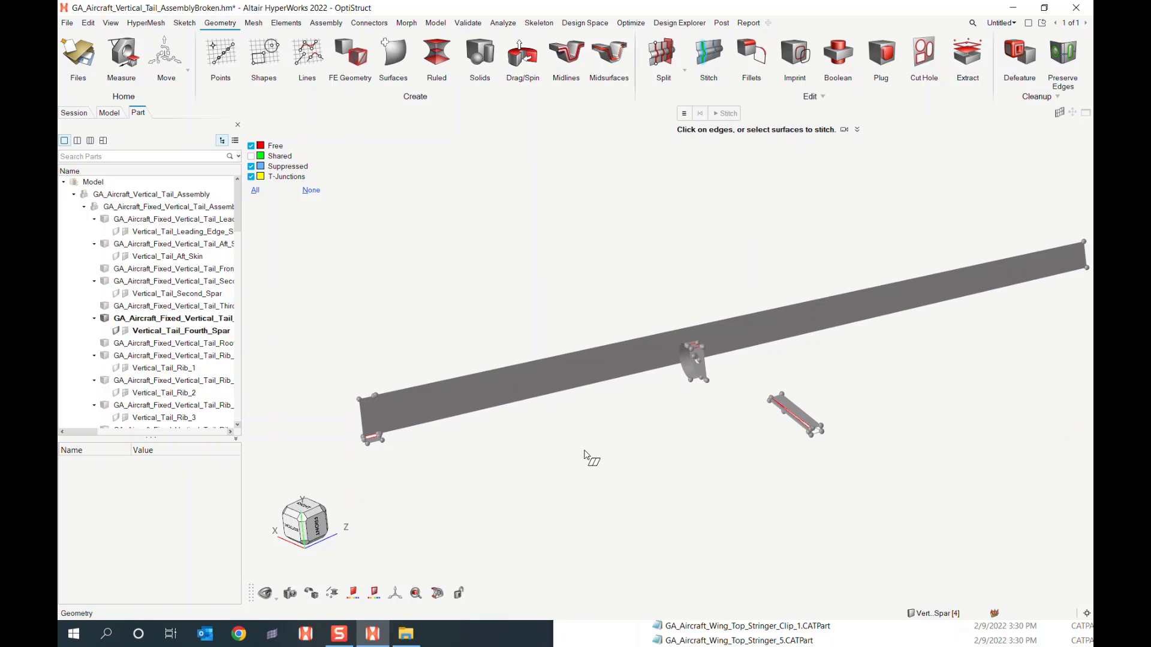
{"action": "right_click_drag", "start_coordinate": [731, 449], "coordinate": [700, 450]}
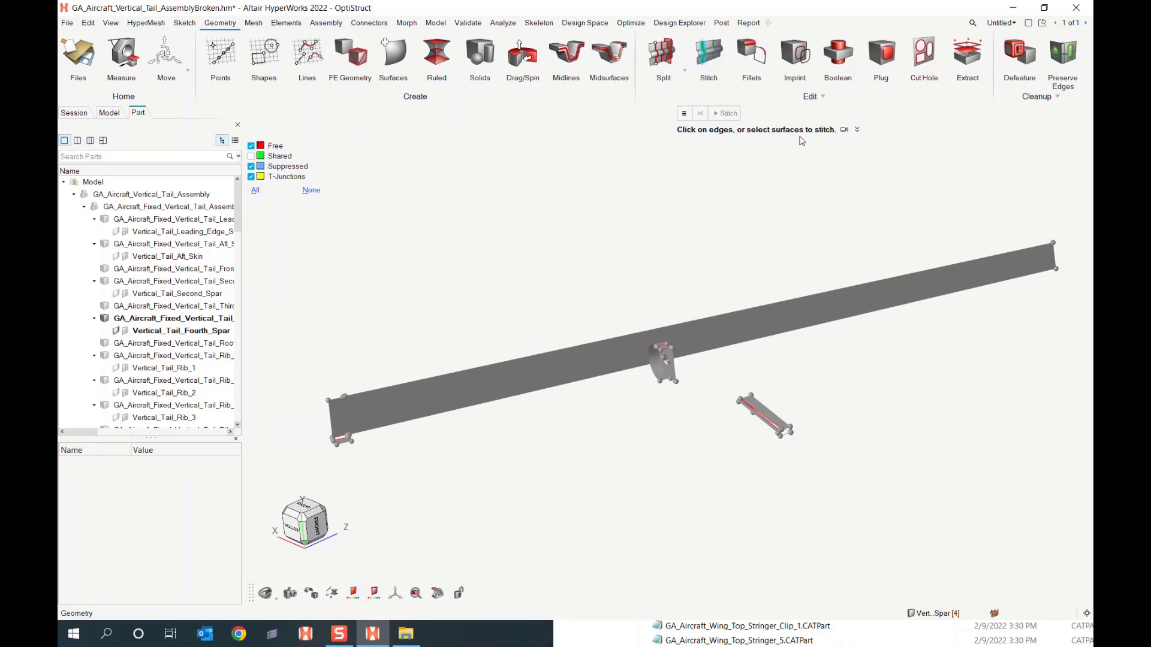
{"action": "left_click", "coordinate": [858, 130]}
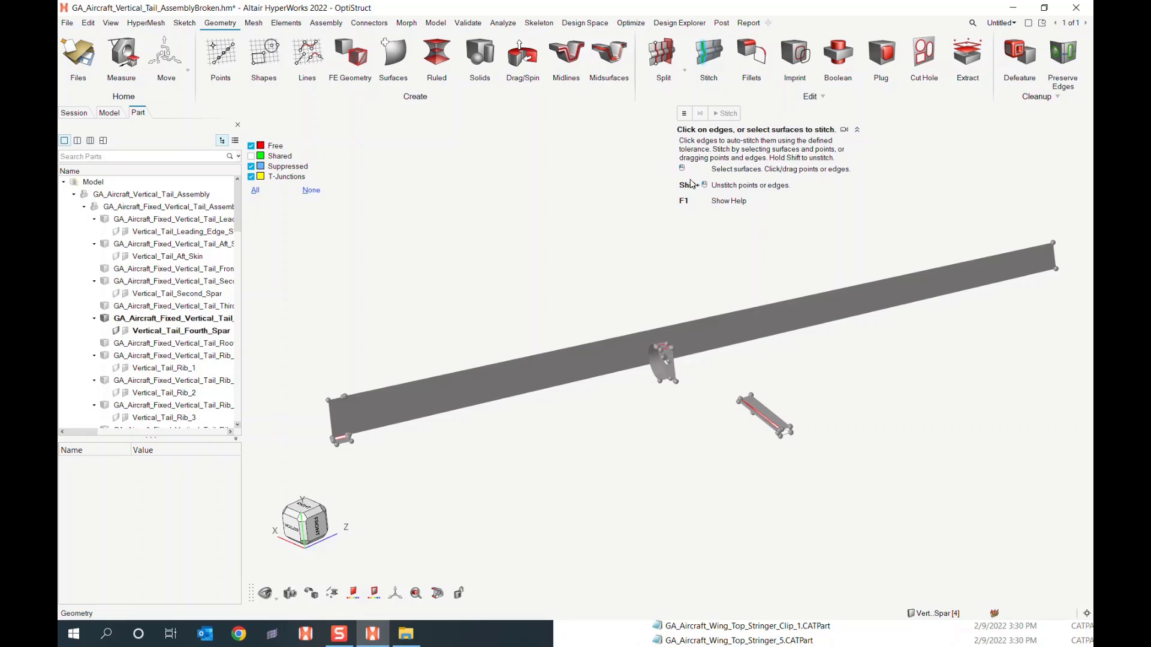
{"action": "left_click", "coordinate": [844, 130]}
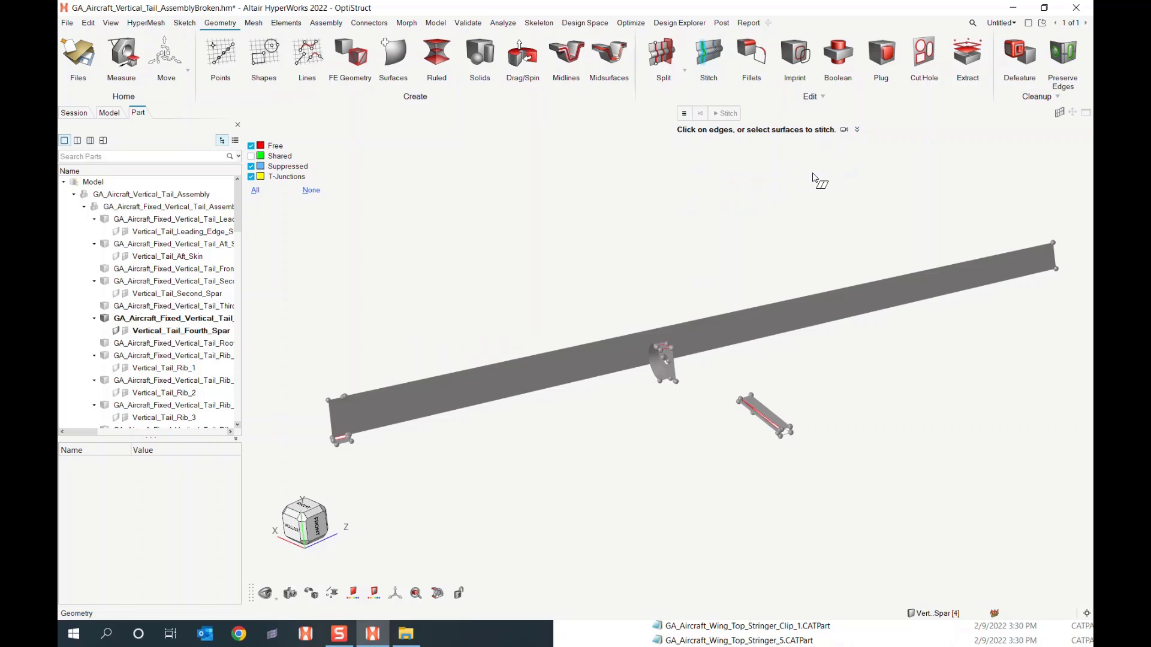
- Stitch the displaced corner point of the separate flange's flat face to the fillet's corner point across the wedge-shaped gap
{"action": "middle_click_drag", "start_coordinate": [822, 447], "coordinate": [812, 399]}
{"action": "scroll", "coordinate": [812, 399], "scroll_direction": "up", "scroll_amount": 6}
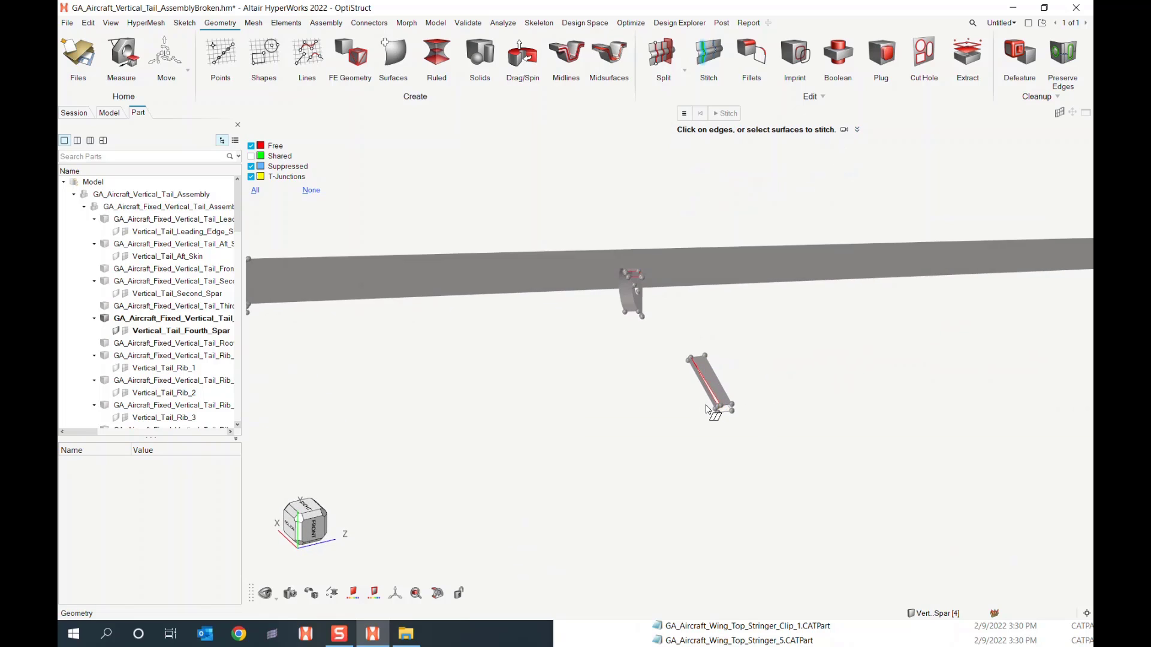
{"action": "scroll", "coordinate": [749, 429], "scroll_direction": "up", "scroll_amount": 6}
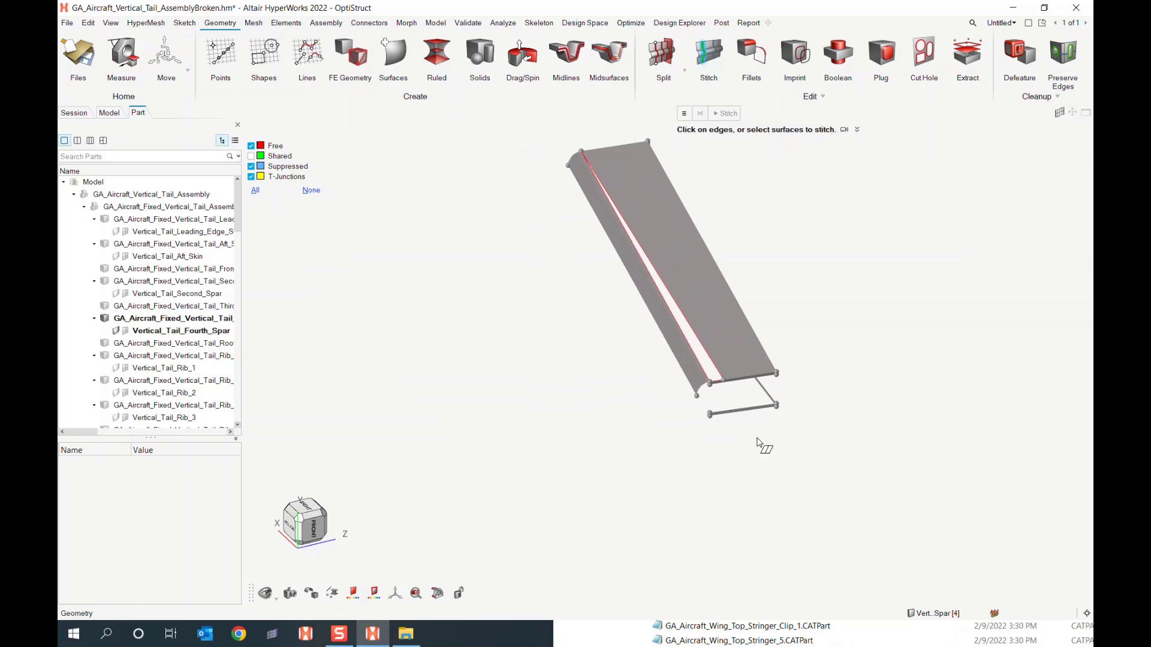
{"action": "scroll", "coordinate": [738, 446], "scroll_direction": "up", "scroll_amount": 5}
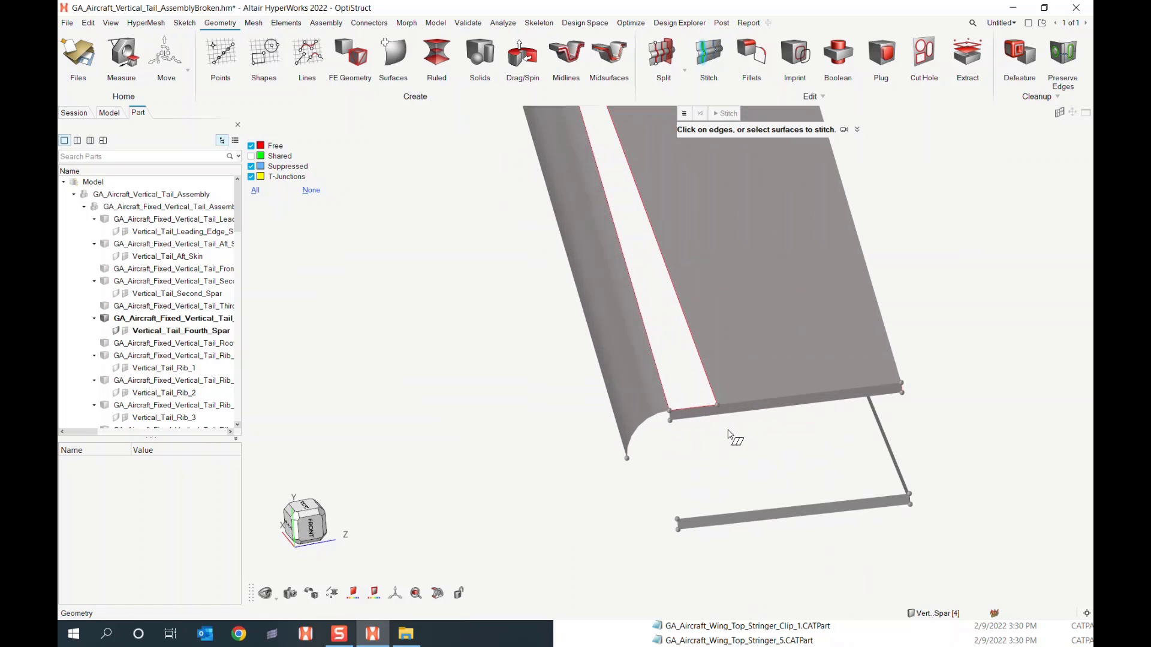
{"action": "middle_click_drag", "start_coordinate": [737, 431], "coordinate": [767, 474]}
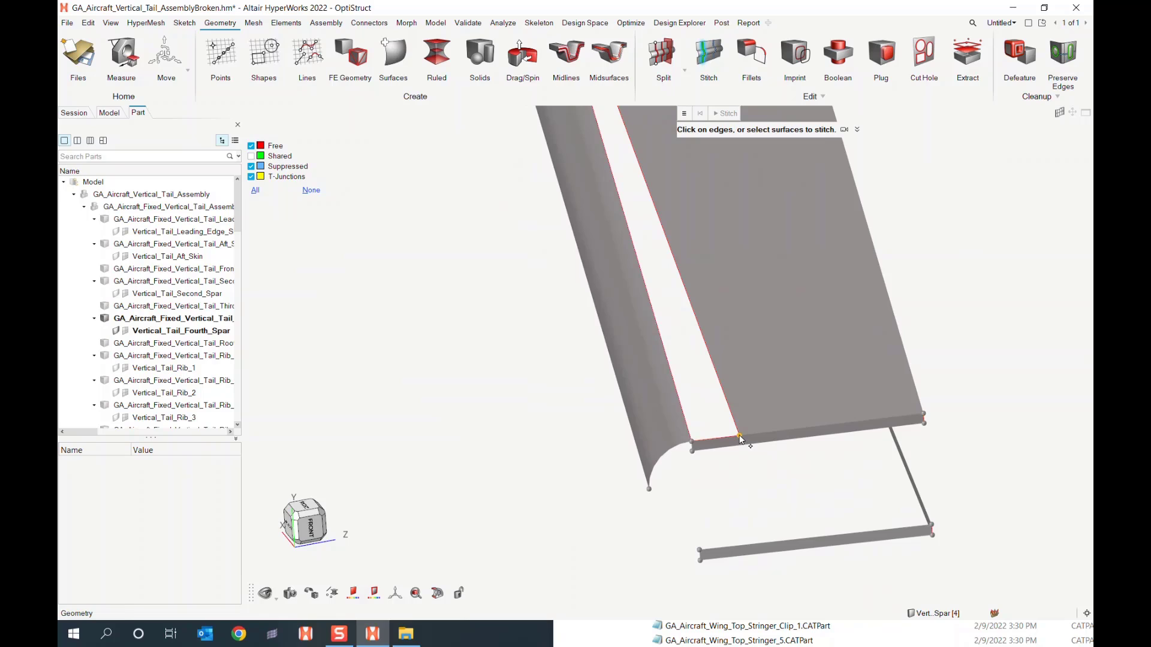
{"action": "left_click_drag", "start_coordinate": [740, 440], "coordinate": [692, 444]}
{"action": "mouse_move", "coordinate": [693, 444]}
{"action": "left_mouse_down"}
{"action": "mouse_move", "coordinate": [736, 441]}
{"action": "mouse_move", "coordinate": [694, 444]}
{"action": "left_mouse_up"}
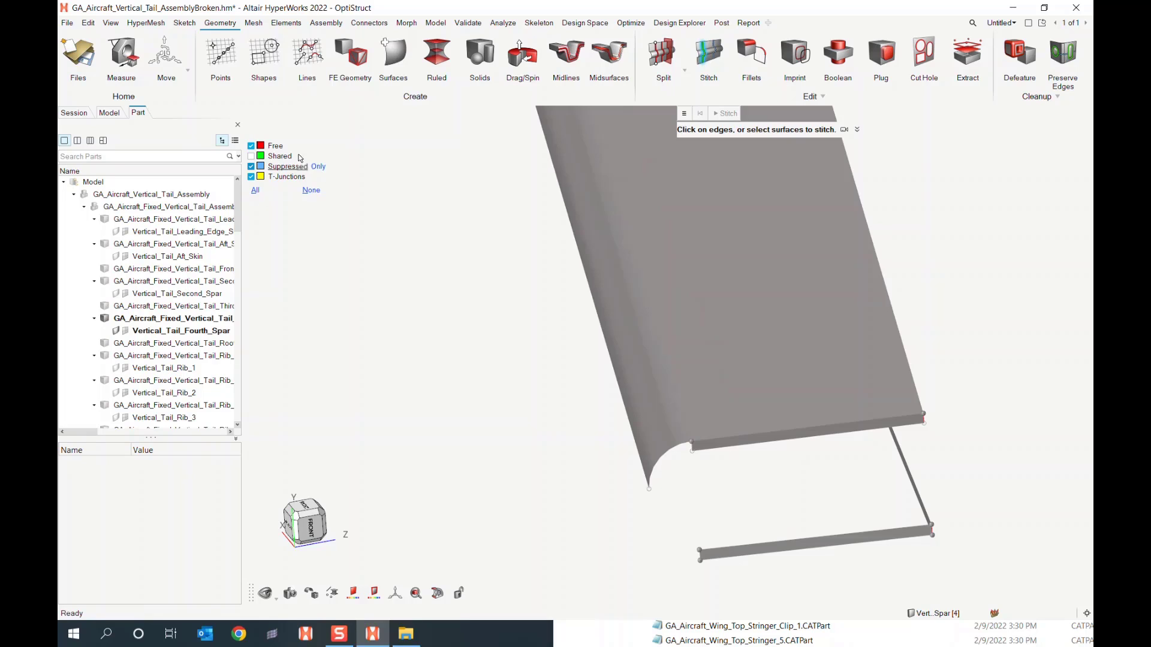
- Turn on the display of shared edges and undo the last point stitch
{"action": "left_click", "coordinate": [251, 156]}
{"action": "key", "text": "ctrl+z"}
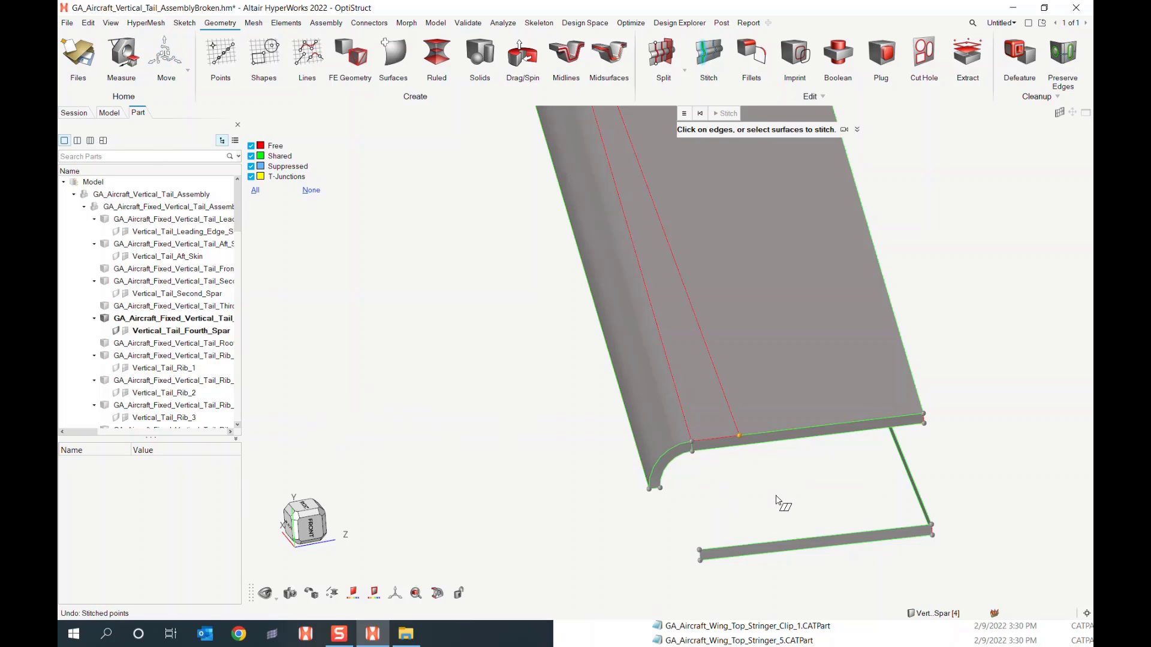
- Close the wedge-shaped gap by stitching the flat face's displaced corner point onto the fillet's corner point
{"action": "mouse_move", "coordinate": [781, 494]}
{"action": "middle_mouse_down"}
{"action": "mouse_move", "coordinate": [767, 491]}
{"action": "mouse_move", "coordinate": [779, 486]}
{"action": "middle_mouse_up"}
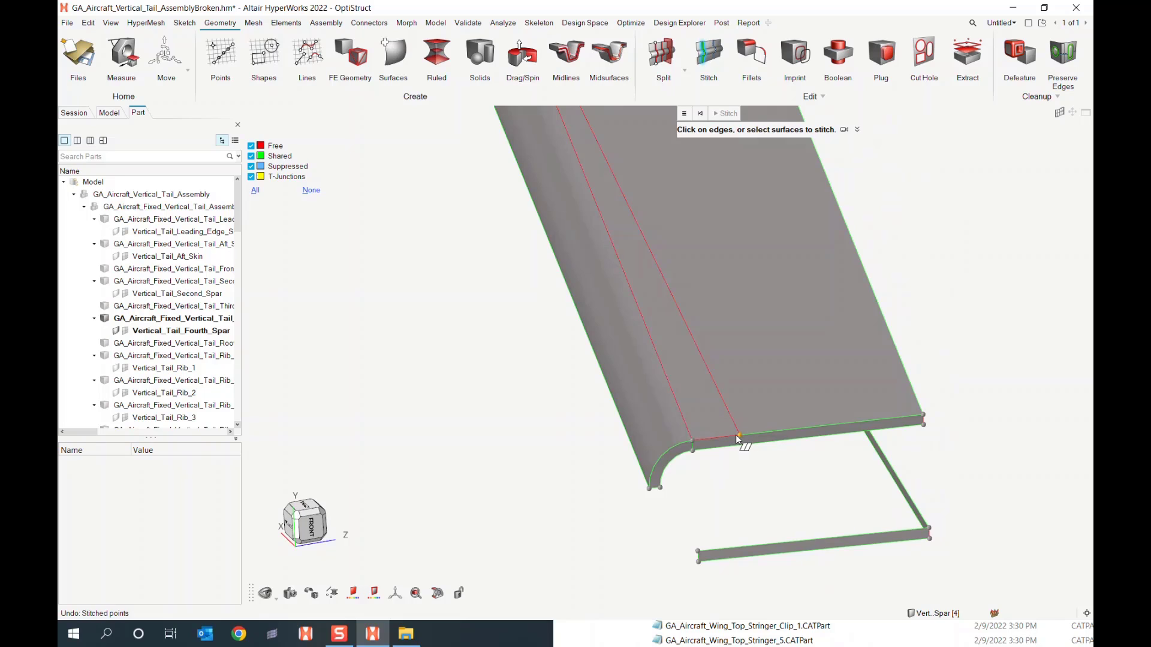
{"action": "left_click_drag", "start_coordinate": [741, 440], "coordinate": [689, 430]}
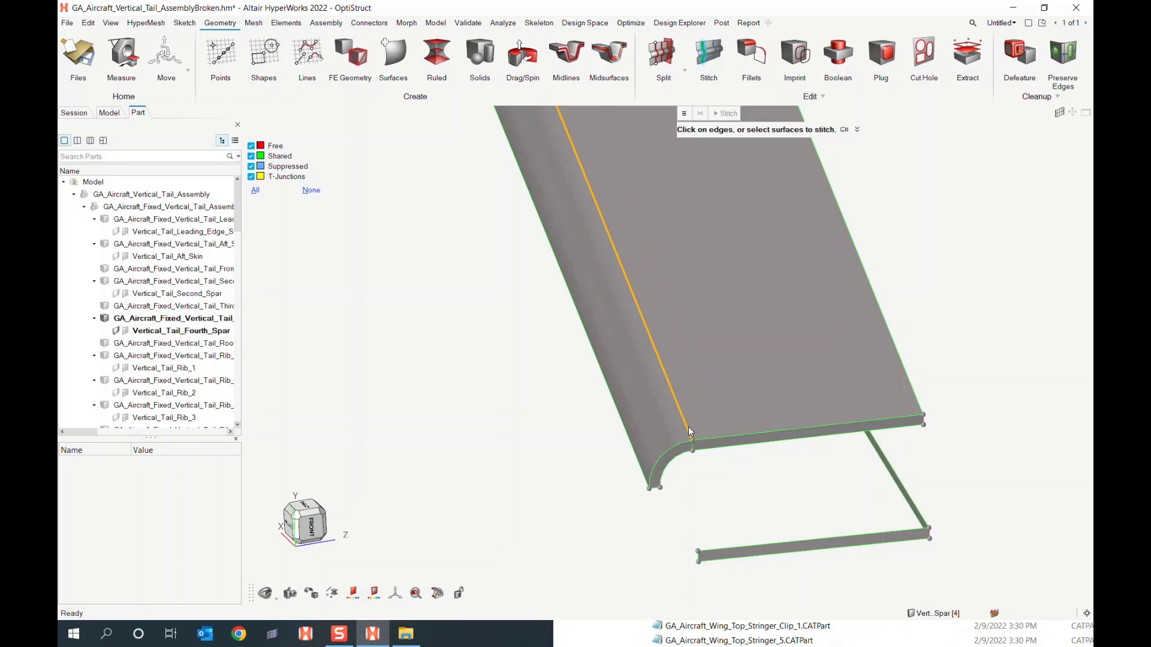
{"action": "left_click", "coordinate": [742, 384]}
- Select the flange's flat face and adjoining edge surfaces, check the maximum stitching distance, and stitch the free edge at their outer corner
{"action": "right_click_drag", "start_coordinate": [972, 453], "coordinate": [943, 460]}
{"action": "scroll", "coordinate": [911, 470], "scroll_direction": "up", "scroll_amount": 4}
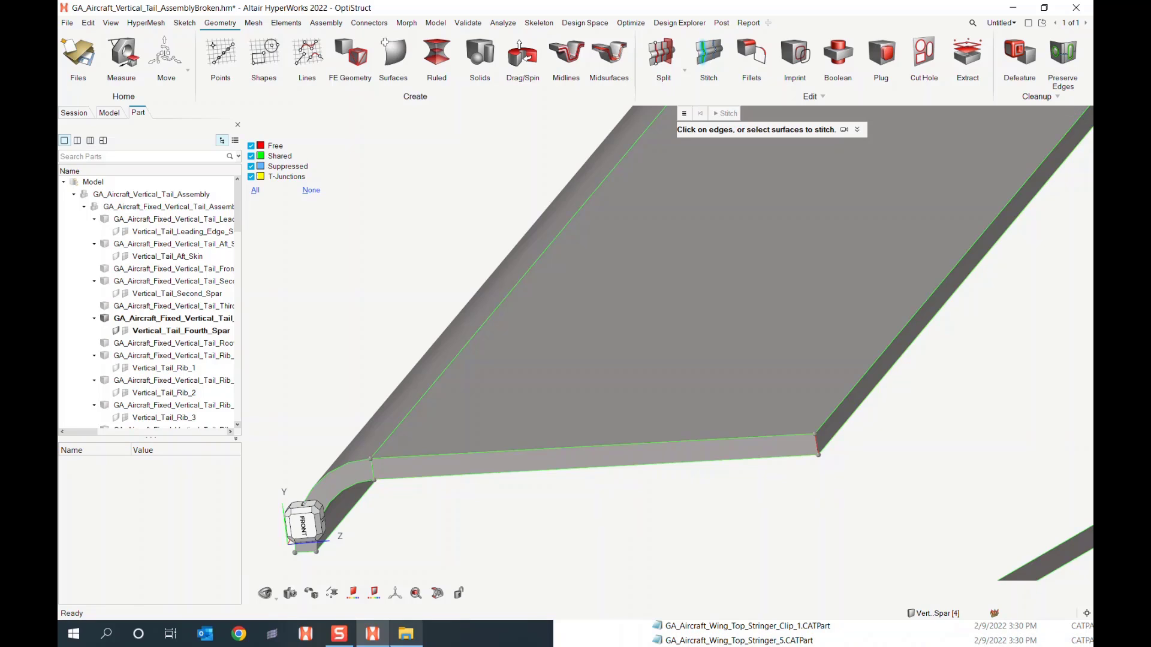
{"action": "right_click_drag", "start_coordinate": [845, 467], "coordinate": [795, 491]}
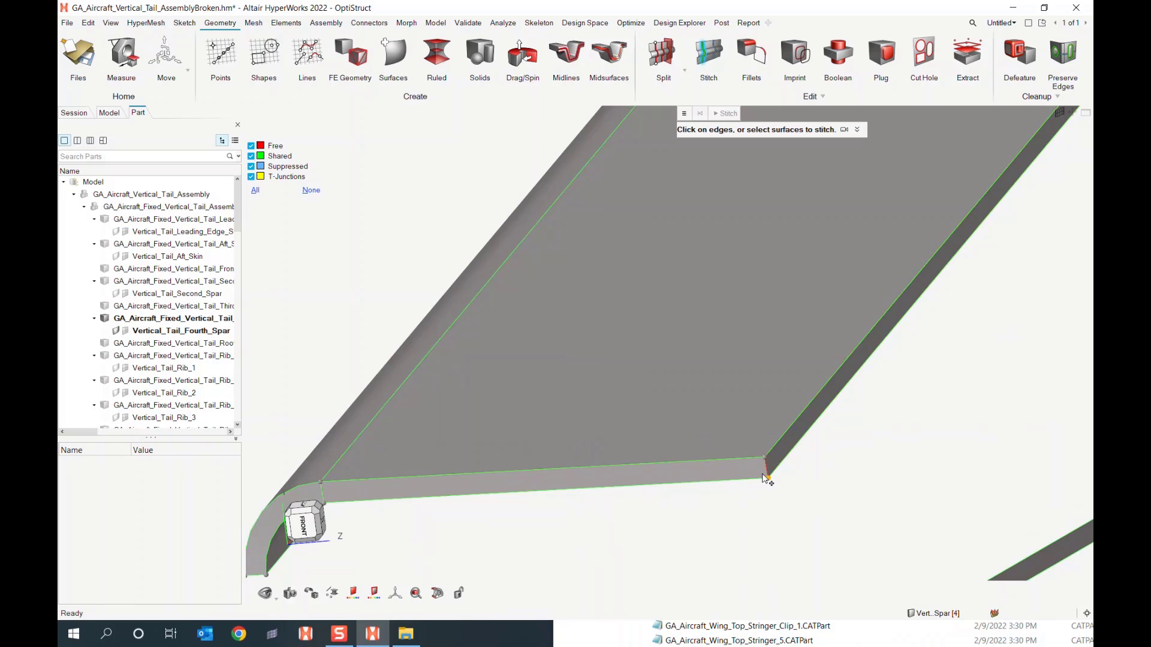
{"action": "left_click", "coordinate": [742, 465]}
{"action": "left_click", "coordinate": [753, 442]}
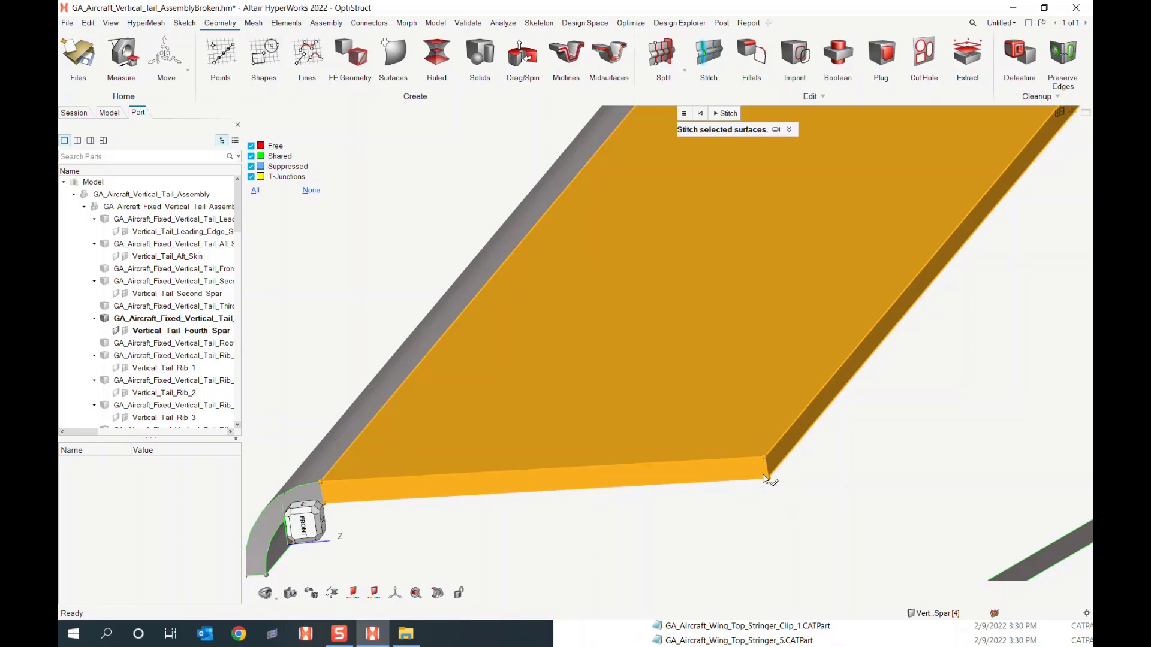
{"action": "left_click", "coordinate": [685, 114]}
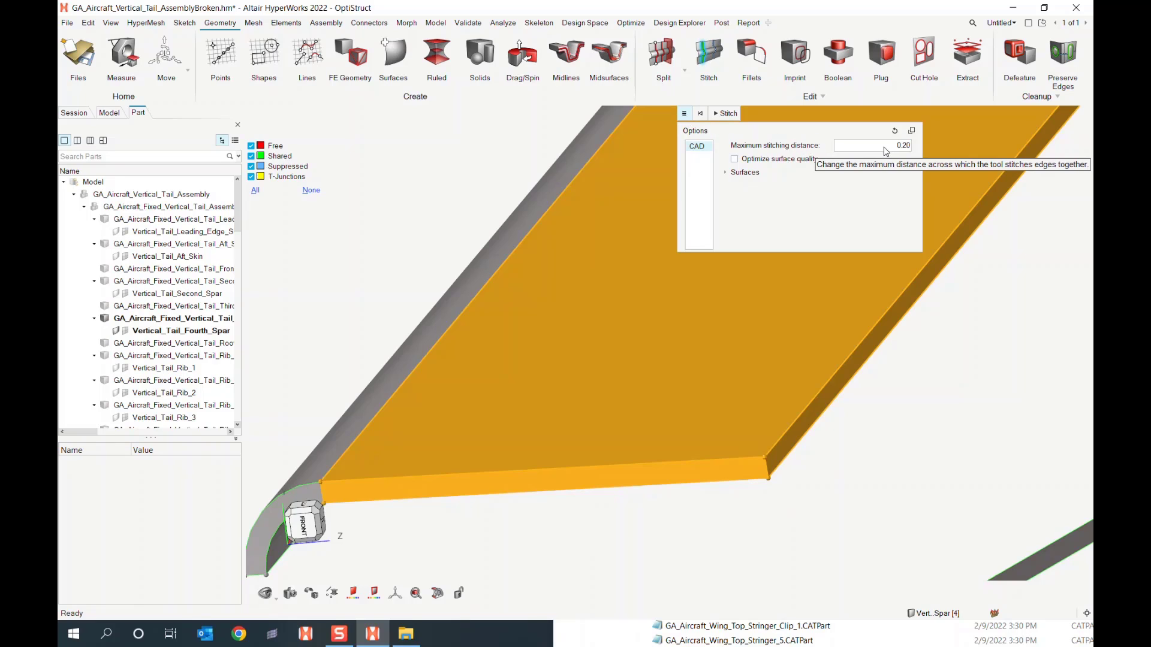
{"action": "left_click", "coordinate": [685, 115]}
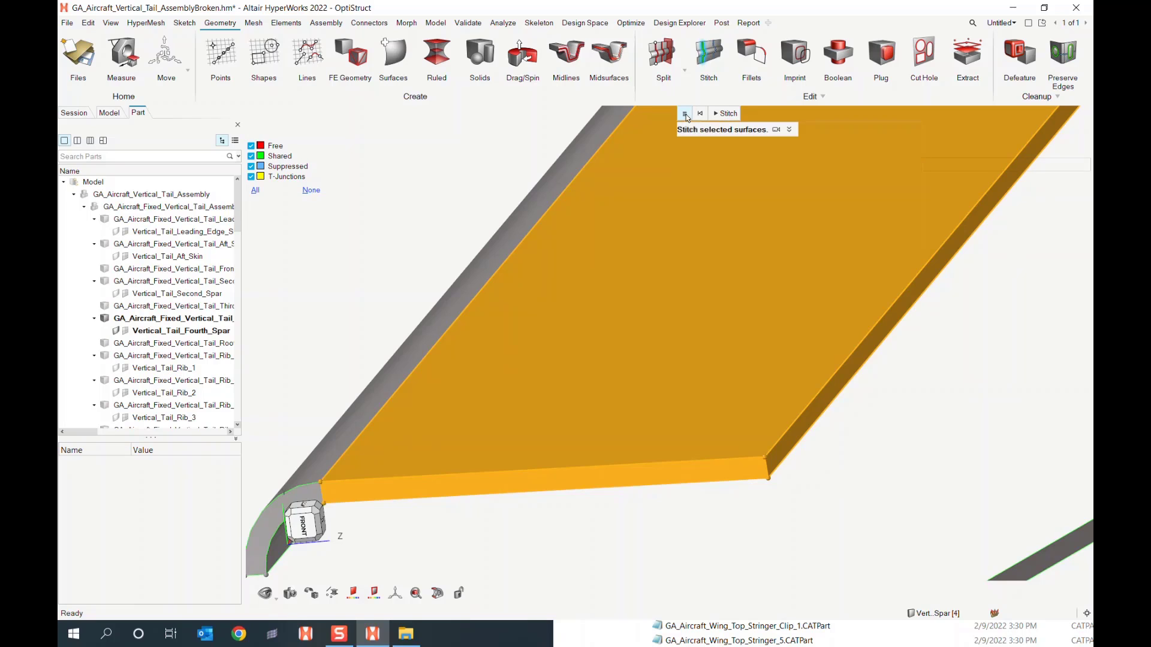
{"action": "left_click", "coordinate": [687, 117]}
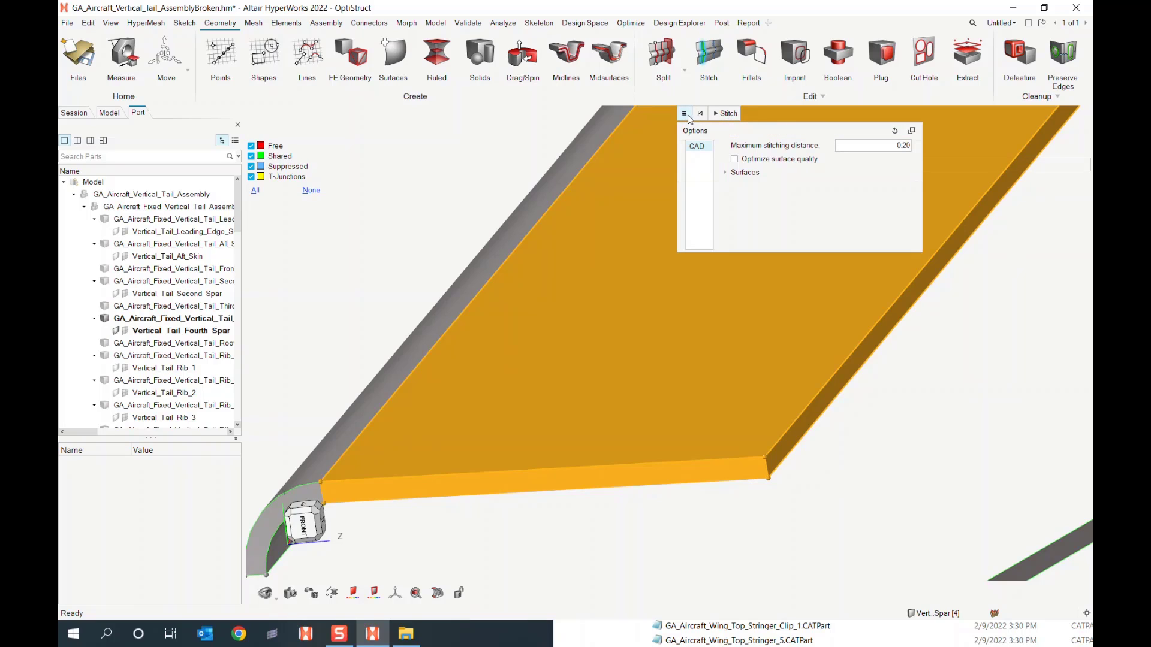
{"action": "left_click", "coordinate": [726, 114]}
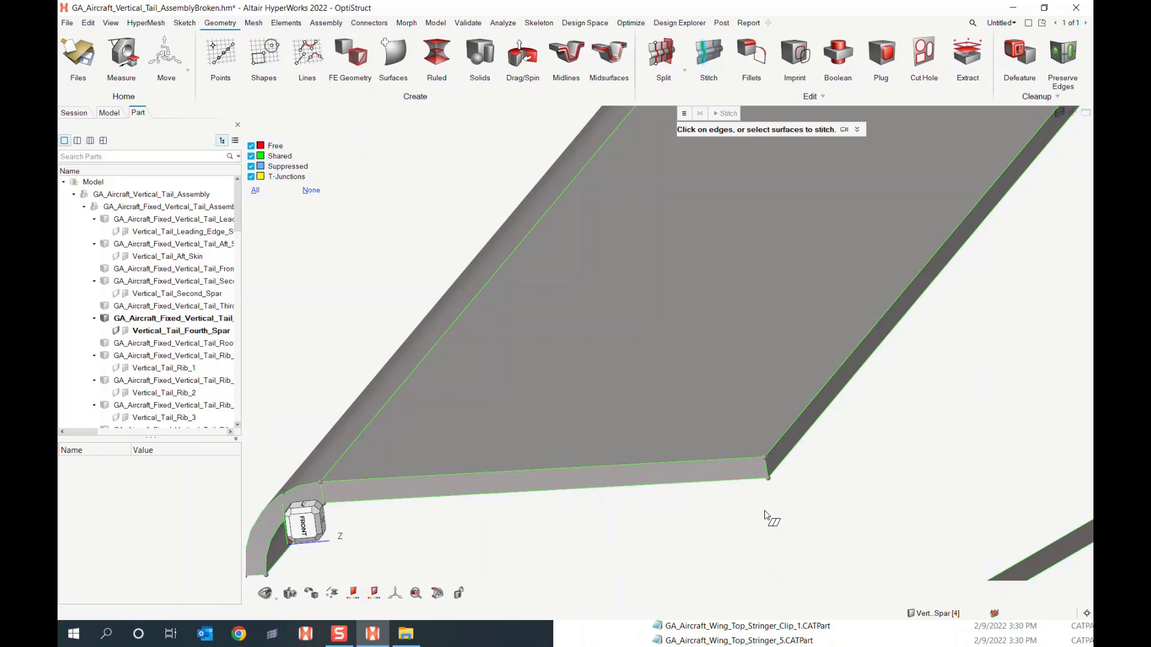
- Examine the corner edge of the separate strip below the flange and review the edges of the whole part
{"action": "middle_click_drag", "start_coordinate": [764, 513], "coordinate": [805, 403]}
{"action": "middle_click_drag", "start_coordinate": [800, 484], "coordinate": [763, 410]}
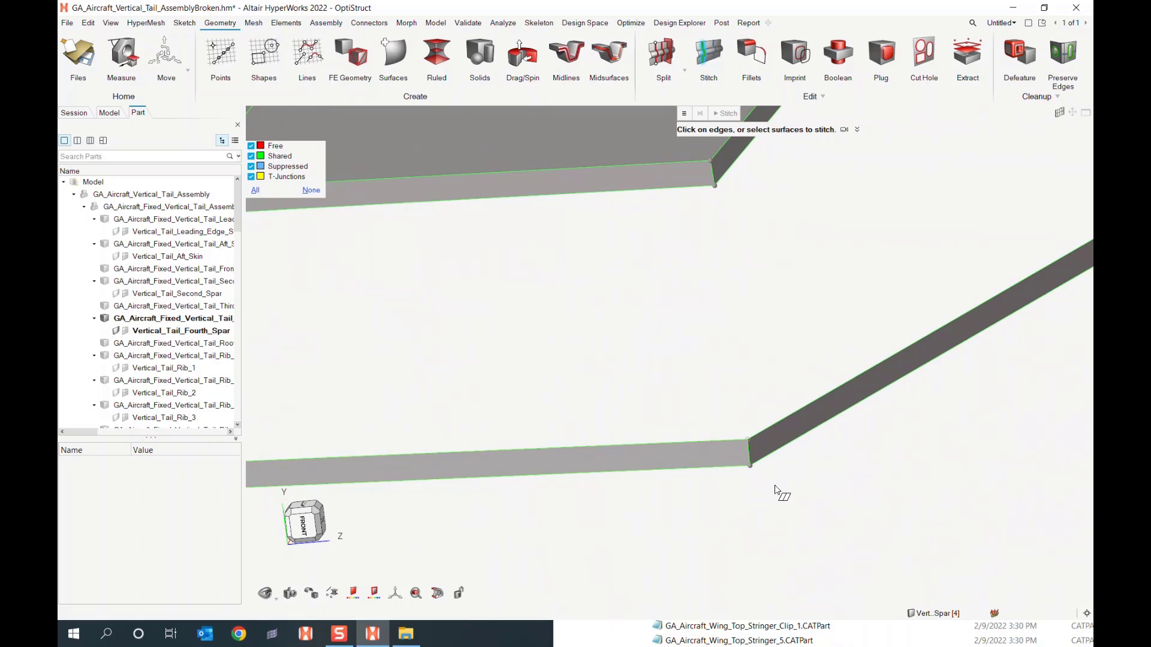
{"action": "scroll", "coordinate": [758, 379], "scroll_direction": "down", "scroll_amount": 3}
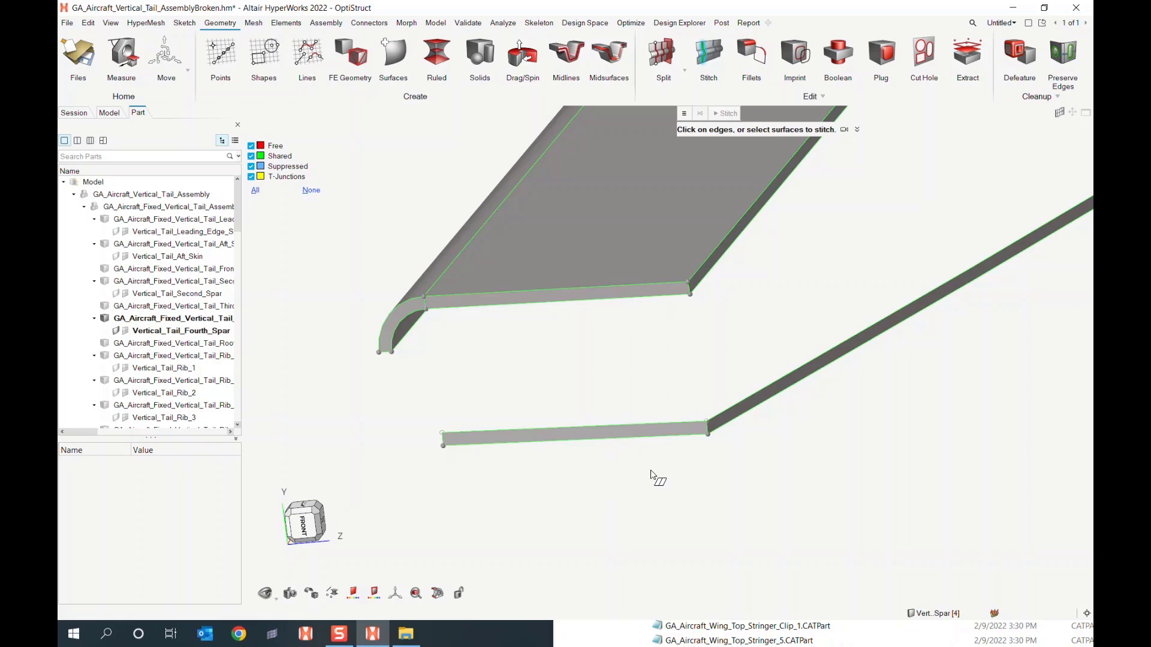
{"action": "scroll", "coordinate": [658, 479], "scroll_direction": "down", "scroll_amount": 5}
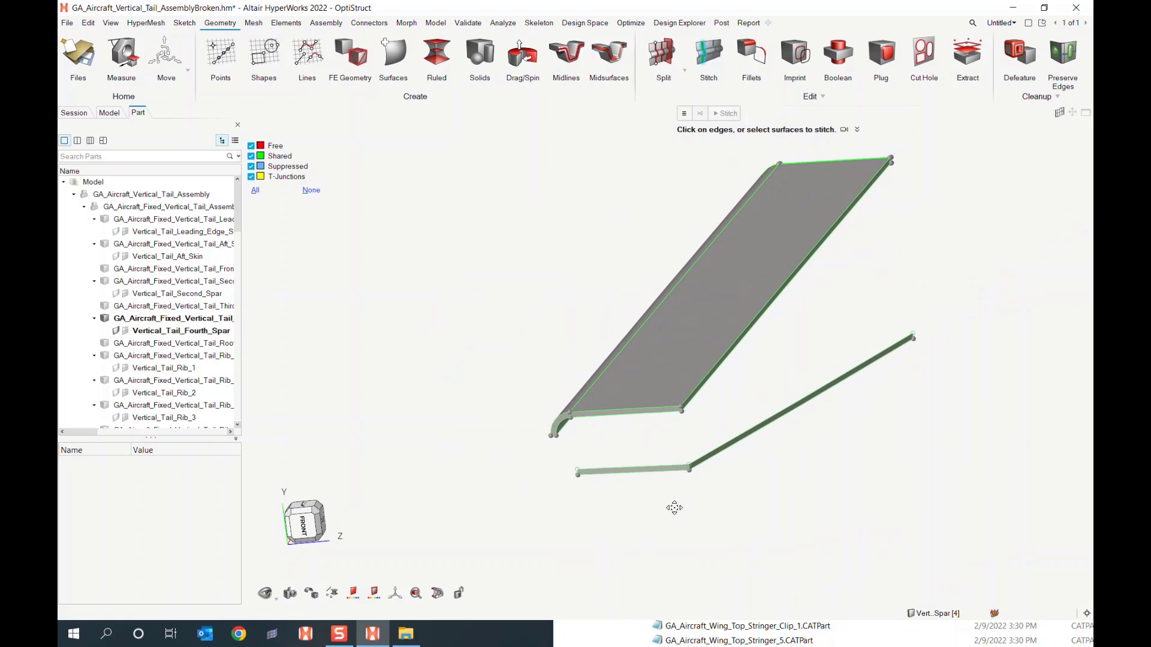
- Start the Patch surface tool for the missing bend surface between the spar web and its end flange, and read the tool's instructions
{"action": "middle_click_drag", "start_coordinate": [668, 506], "coordinate": [749, 413]}
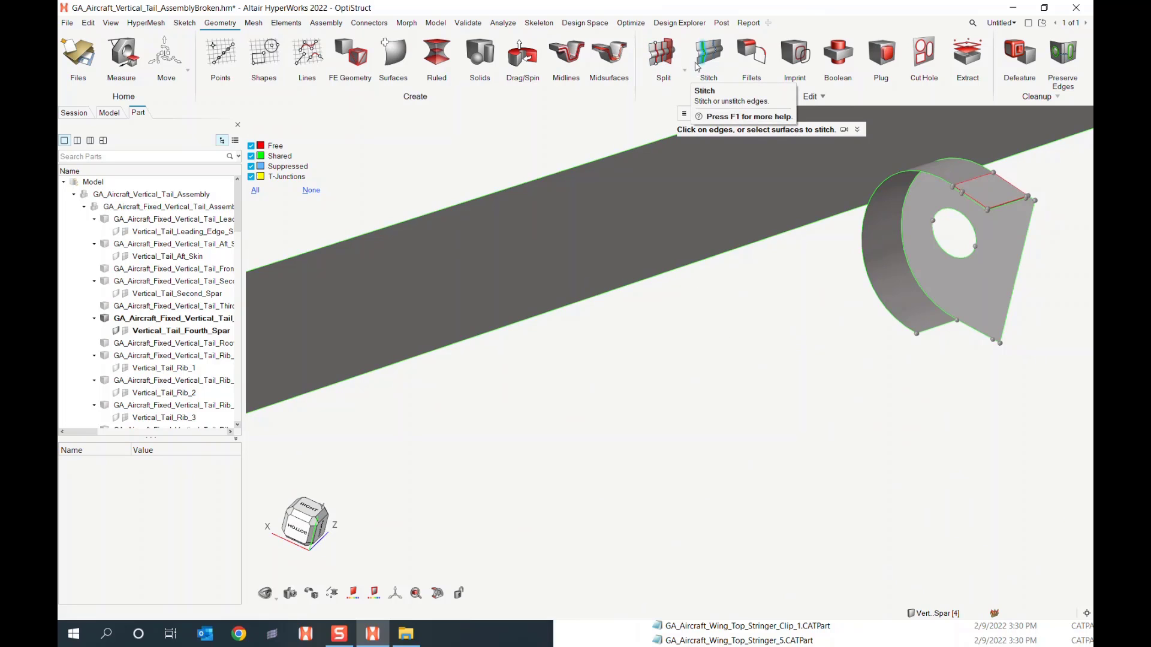
{"action": "right_click_drag", "start_coordinate": [749, 363], "coordinate": [891, 314]}
{"action": "right_click_drag", "start_coordinate": [676, 355], "coordinate": [751, 364]}
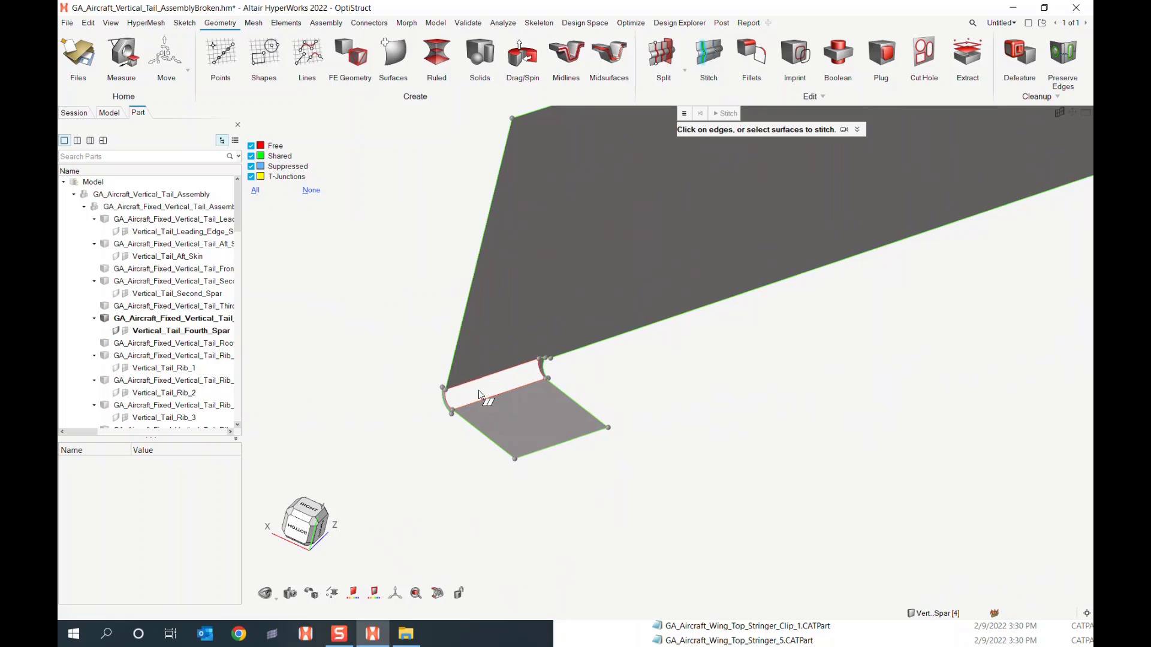
{"action": "mouse_move", "coordinate": [464, 463]}
{"action": "left_mouse_down", "text": "ctrl"}
{"action": "mouse_move", "coordinate": [508, 455]}
{"action": "mouse_move", "coordinate": [491, 459]}
{"action": "left_mouse_up", "text": "ctrl"}
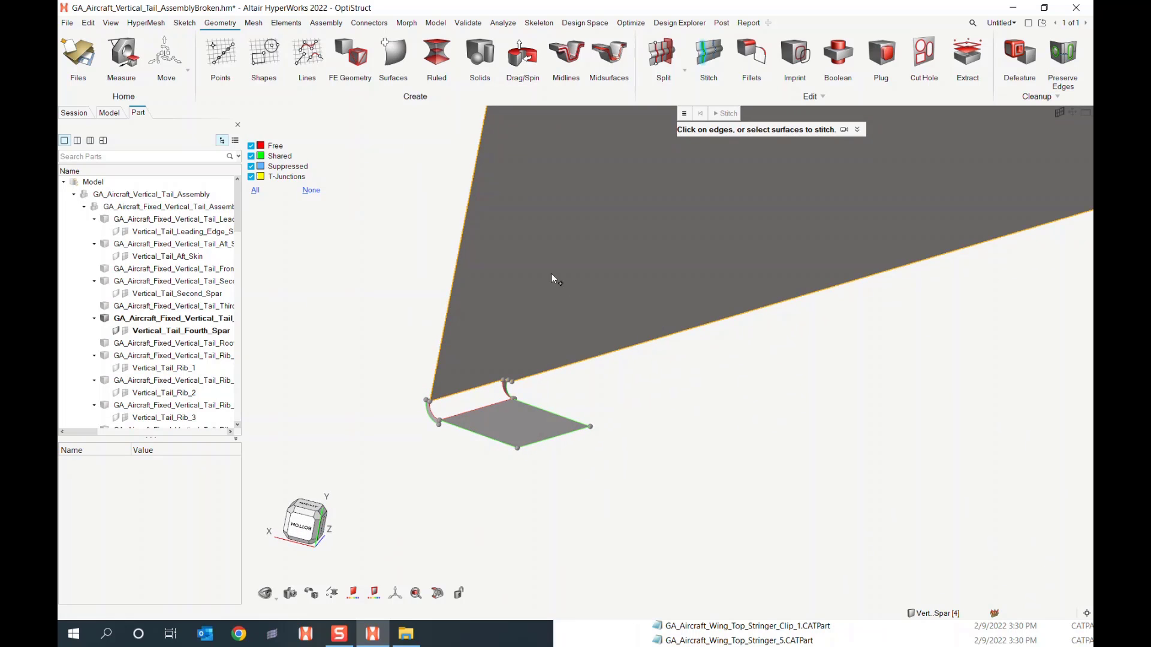
{"action": "left_click", "coordinate": [510, 214]}
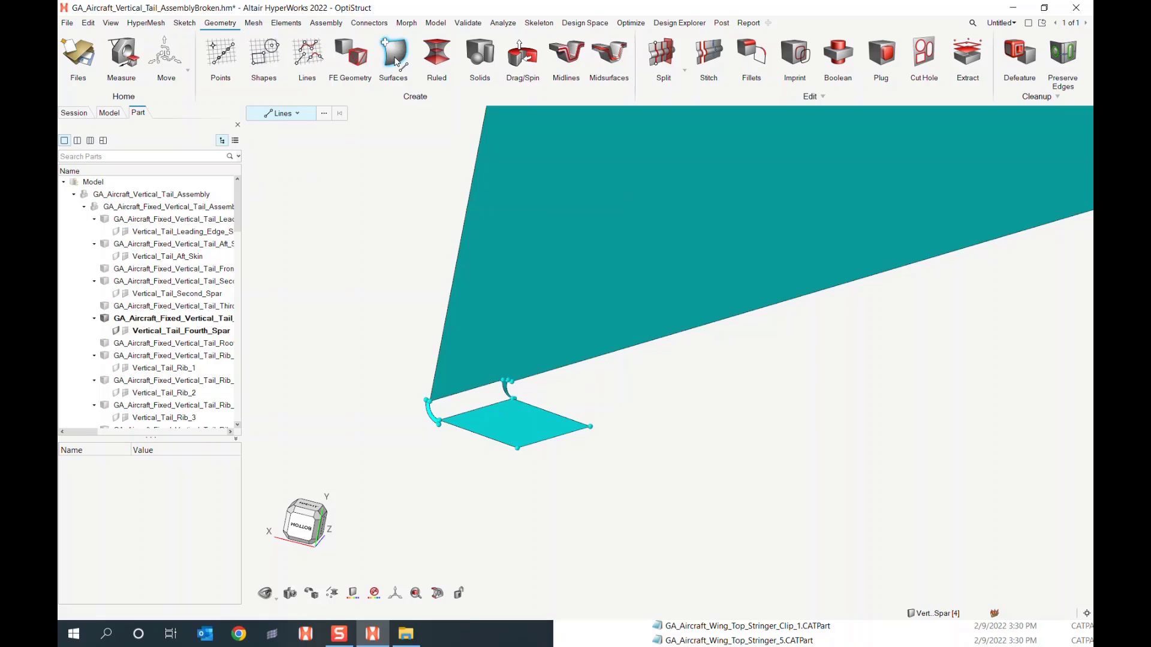
{"action": "left_click", "coordinate": [393, 57]}
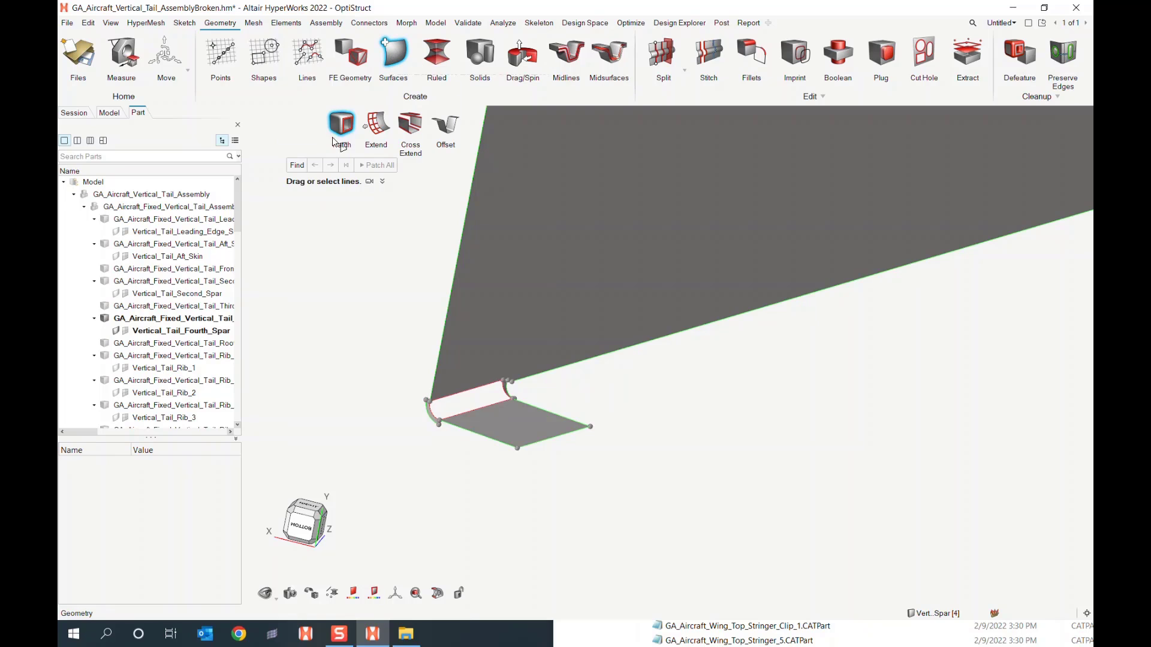
{"action": "left_click", "coordinate": [382, 181]}
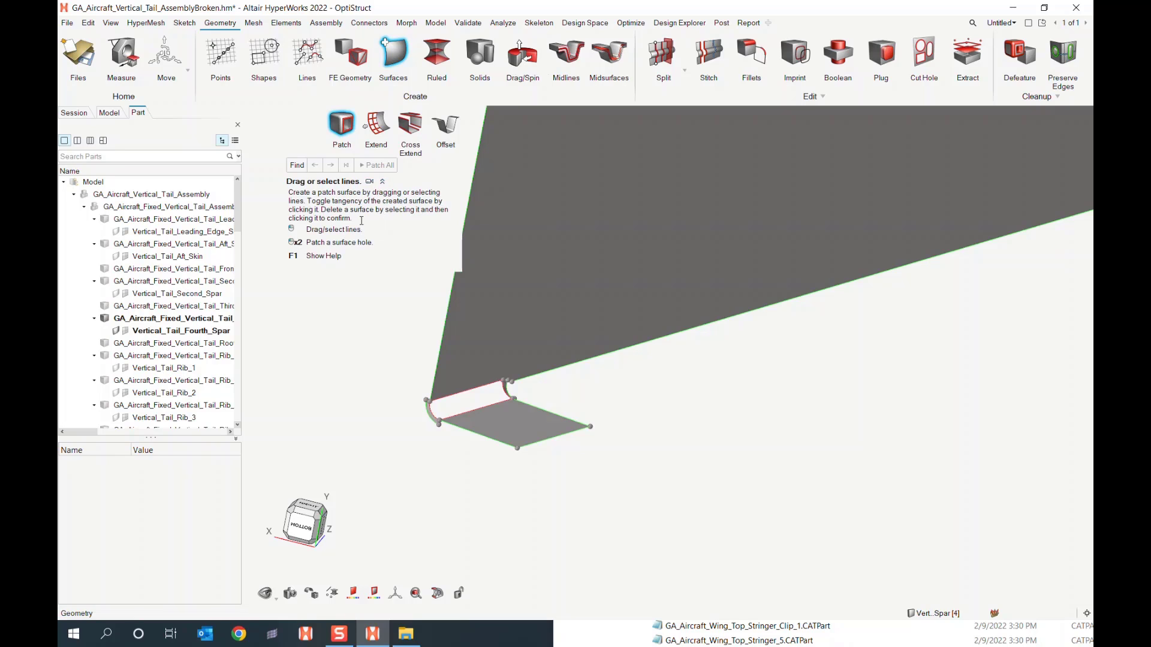
{"action": "left_click", "coordinate": [381, 181]}
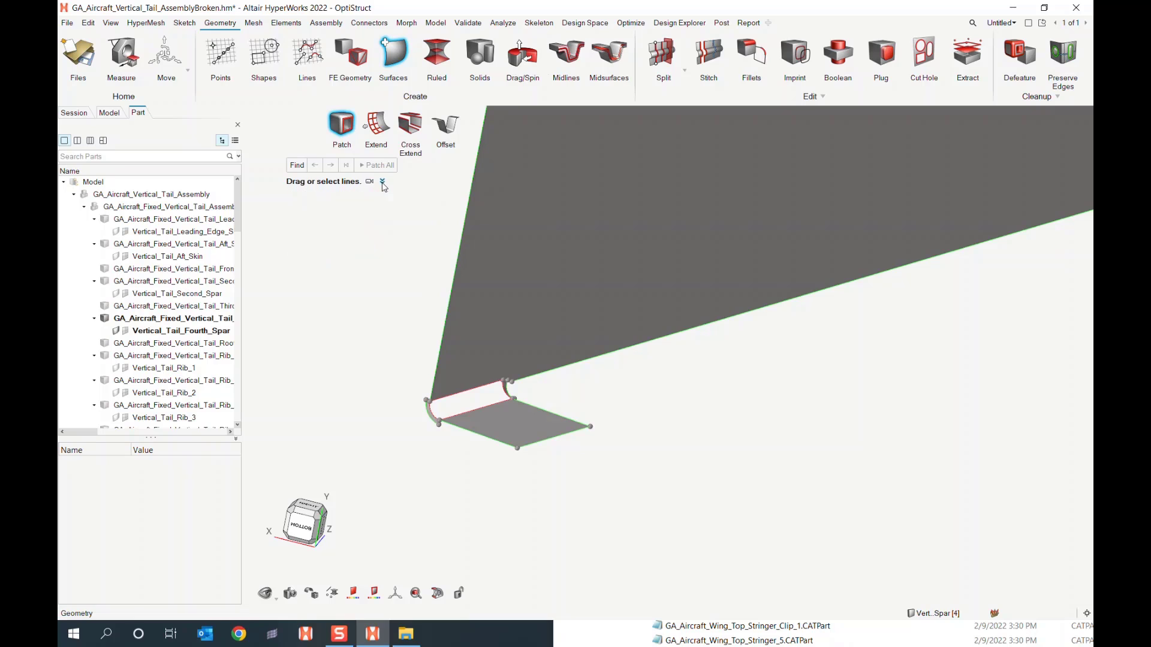
- Find the patchable openings in the spar and patch the one between the web and the end flange
{"action": "left_click", "coordinate": [297, 166]}
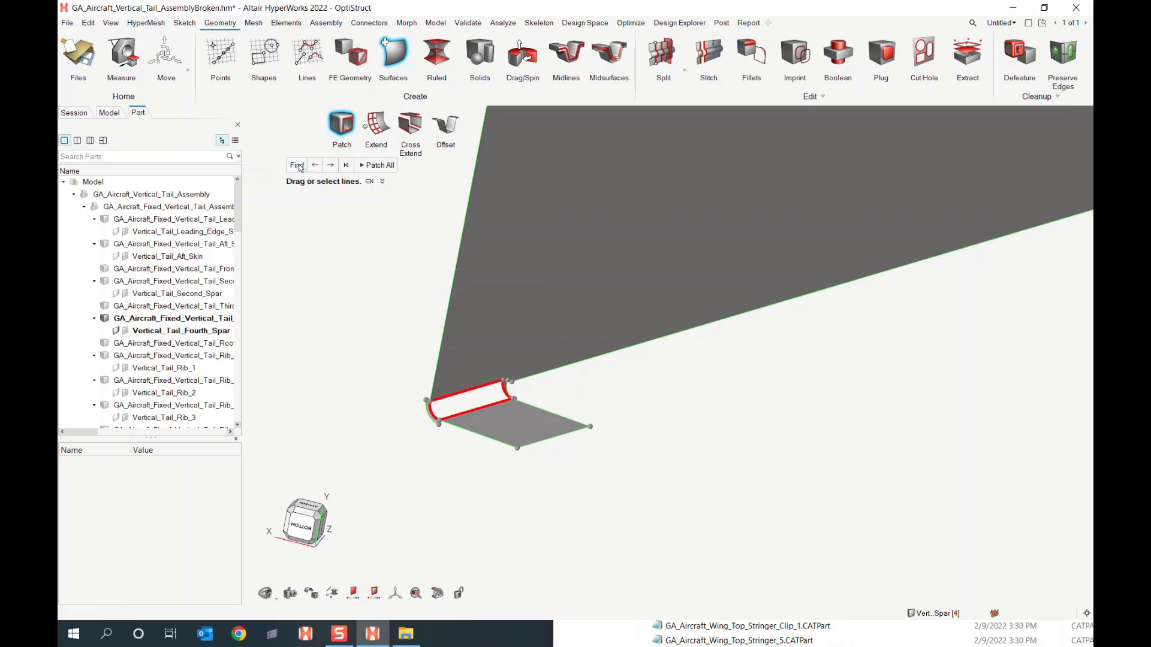
{"action": "scroll", "coordinate": [637, 416], "scroll_direction": "down", "scroll_amount": 3}
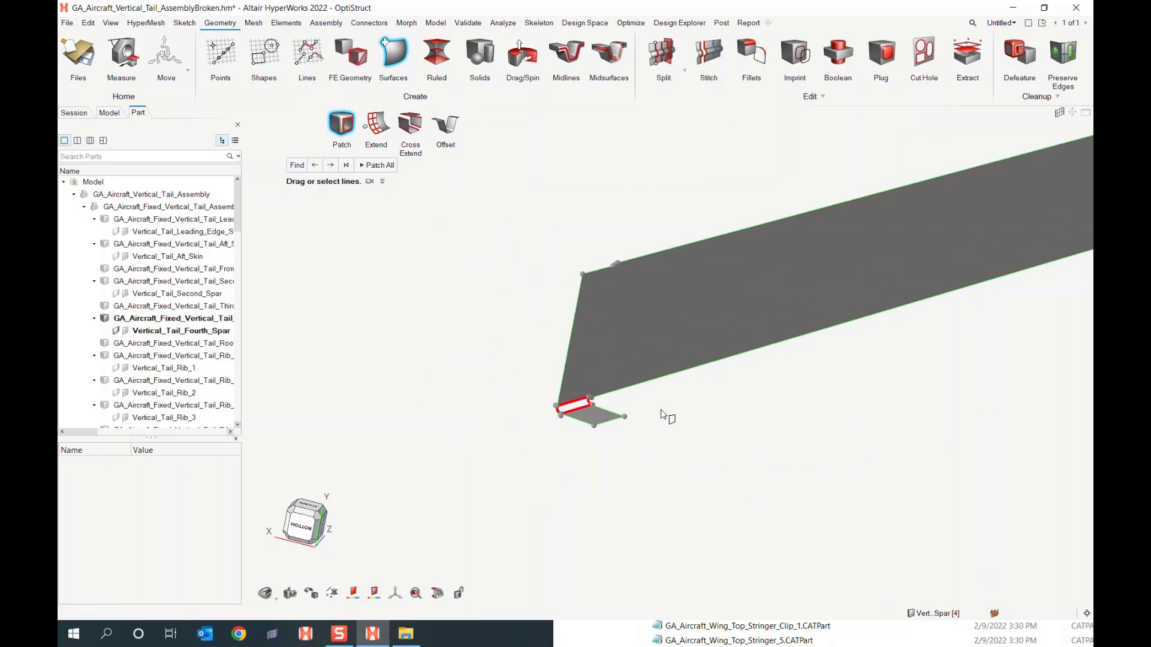
{"action": "middle_click_drag", "start_coordinate": [662, 413], "coordinate": [516, 426]}
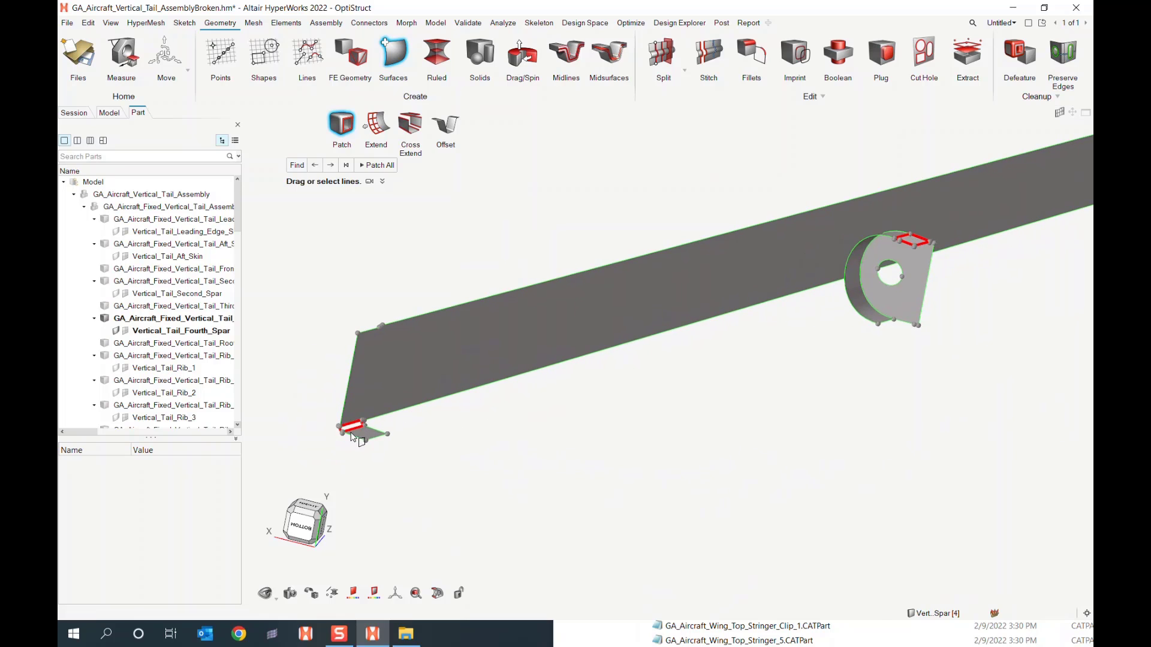
{"action": "middle_click_drag", "start_coordinate": [359, 489], "coordinate": [524, 496]}
{"action": "scroll", "coordinate": [470, 462], "scroll_direction": "up", "scroll_amount": 4}
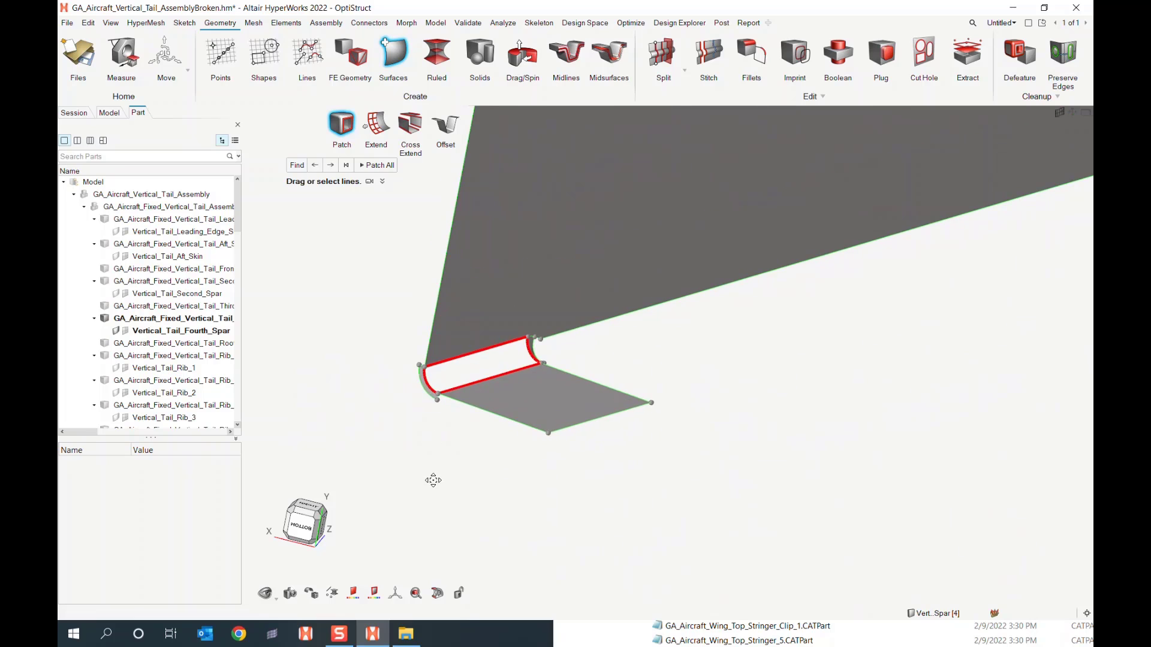
{"action": "left_click", "coordinate": [475, 383]}
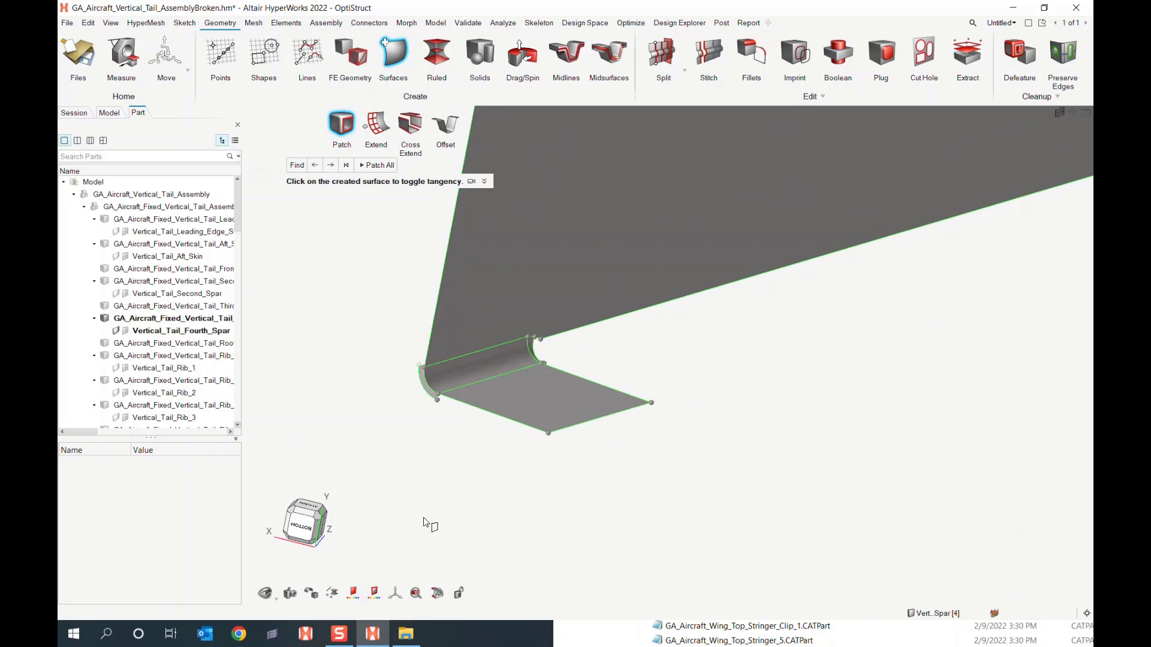
- Undo the patch surface between the web and the end flange
{"action": "scroll", "coordinate": [444, 476], "scroll_direction": "down", "scroll_amount": 2}
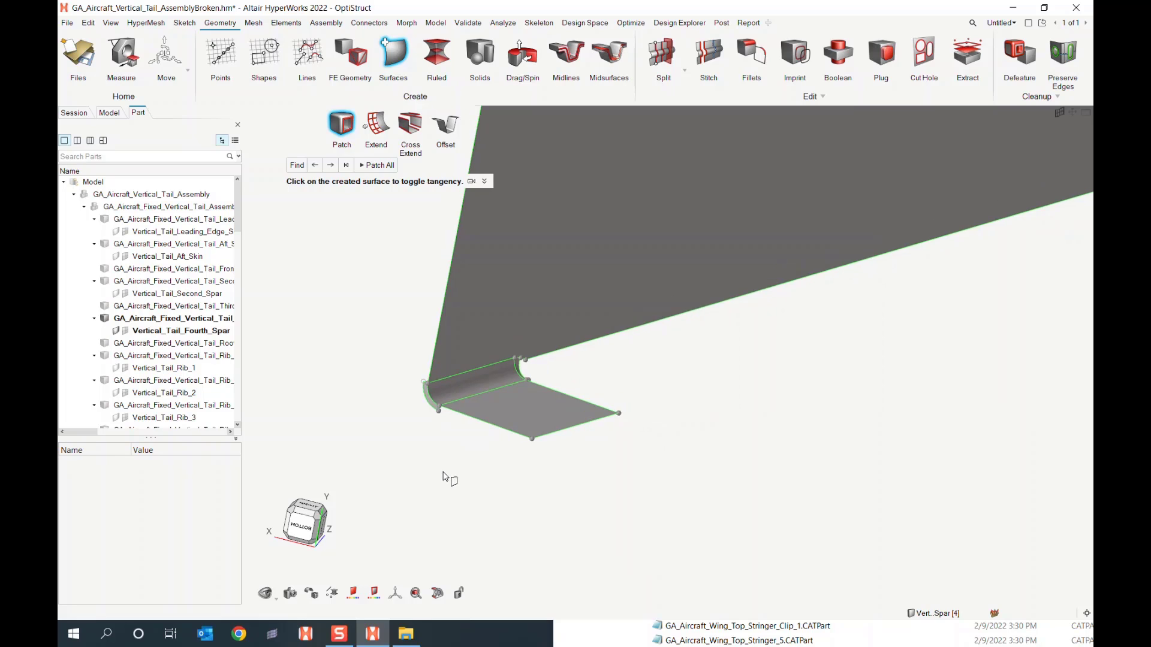
{"action": "scroll", "coordinate": [444, 476], "scroll_direction": "down", "scroll_amount": 2}
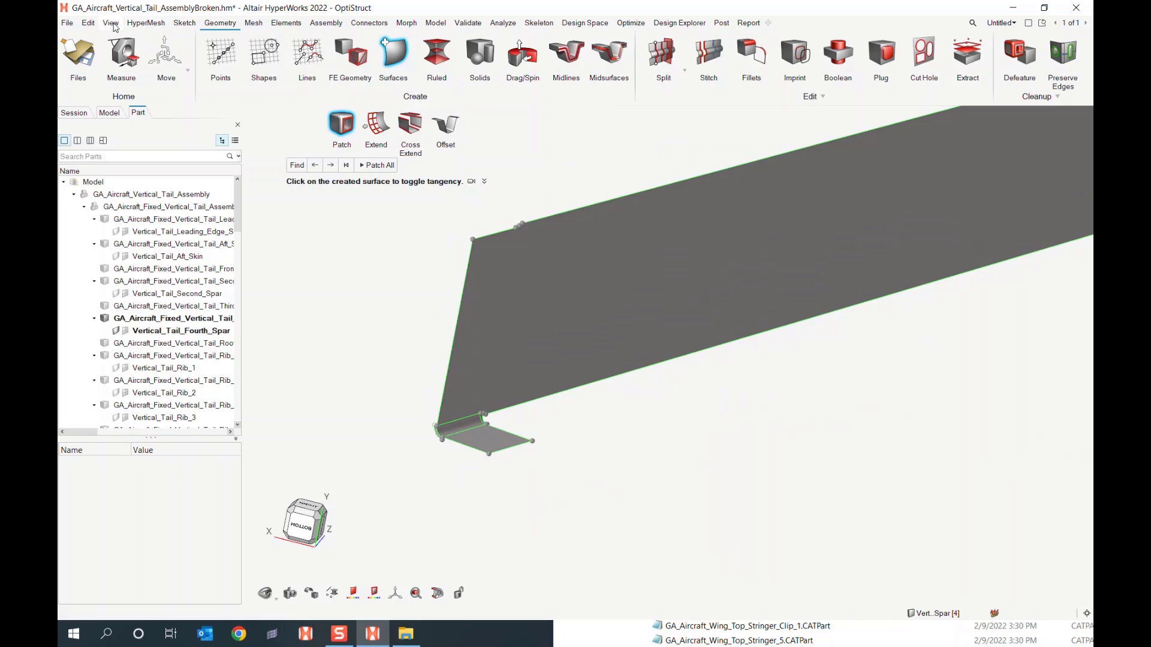
{"action": "left_click", "coordinate": [86, 26]}
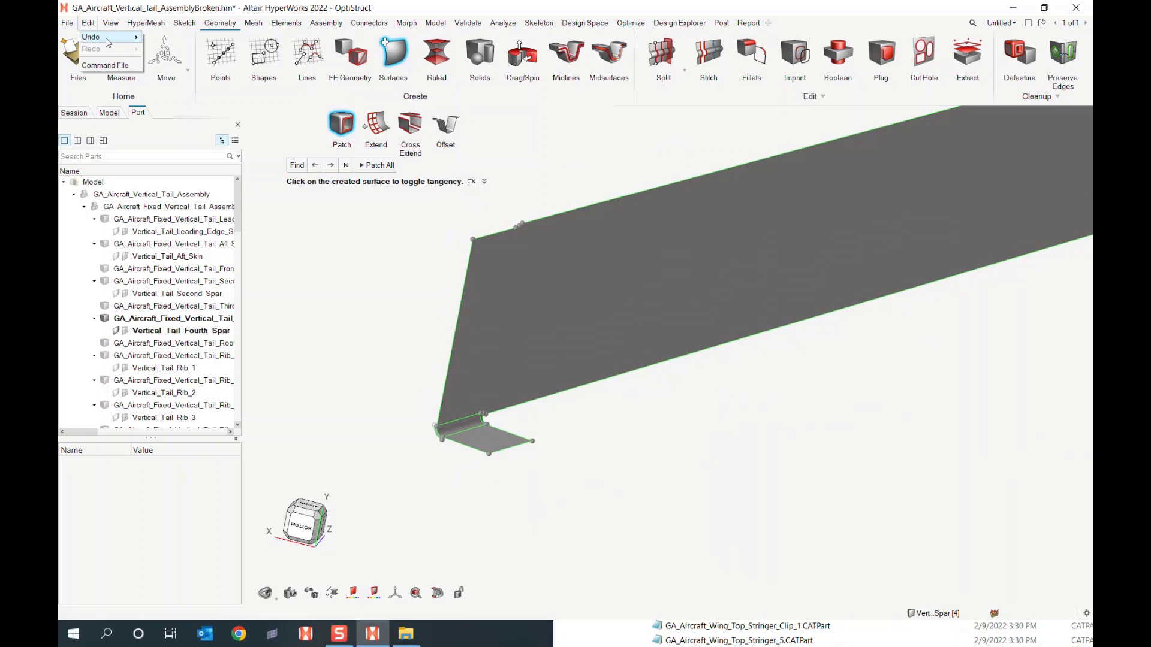
{"action": "mouse_move", "coordinate": [108, 42]}
{"action": "left_click", "coordinate": [165, 36]}
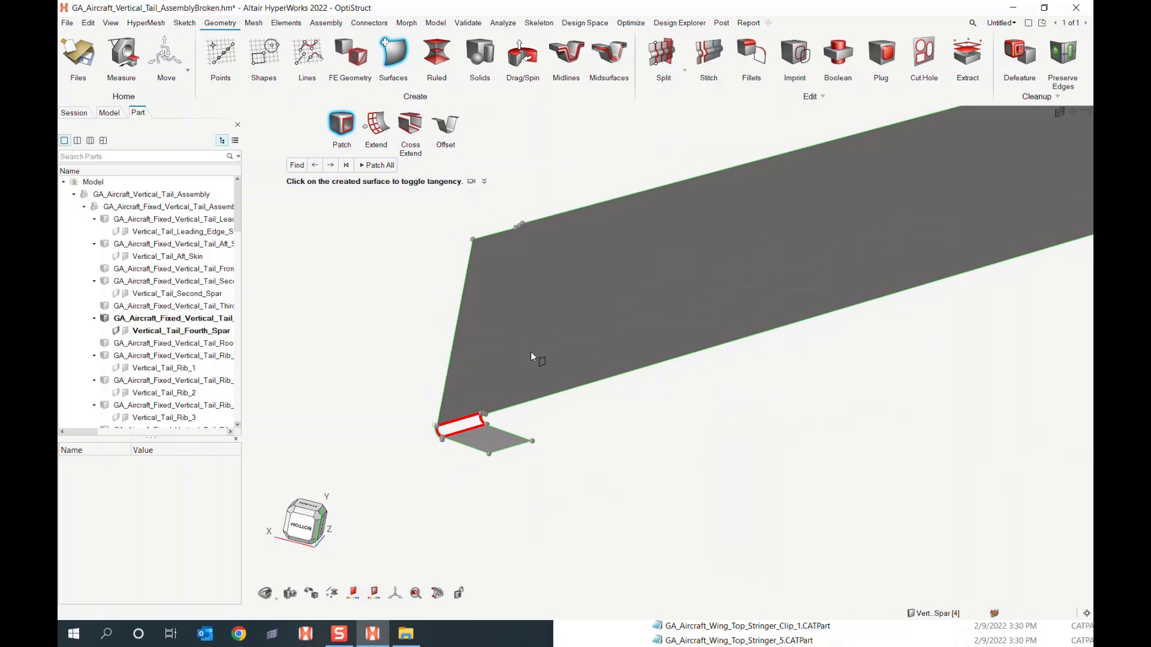
- Clear the found openings and watch the Patch tool's demonstration clip
{"action": "scroll", "coordinate": [627, 462], "scroll_direction": "down", "scroll_amount": 2}
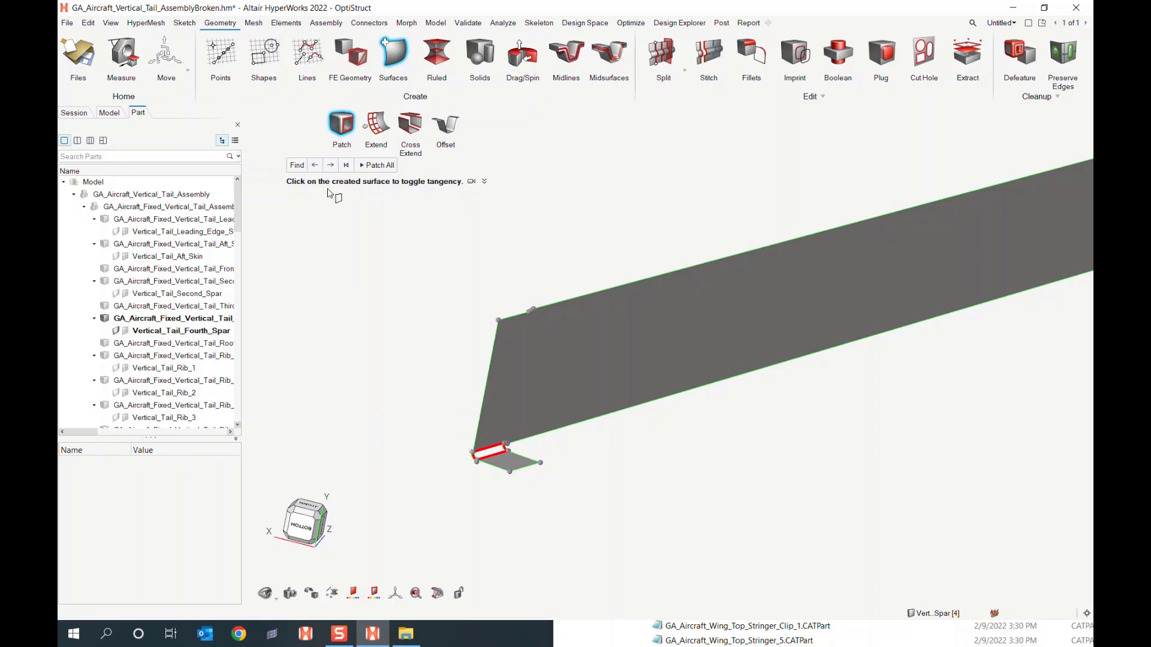
{"action": "left_click", "coordinate": [385, 362]}
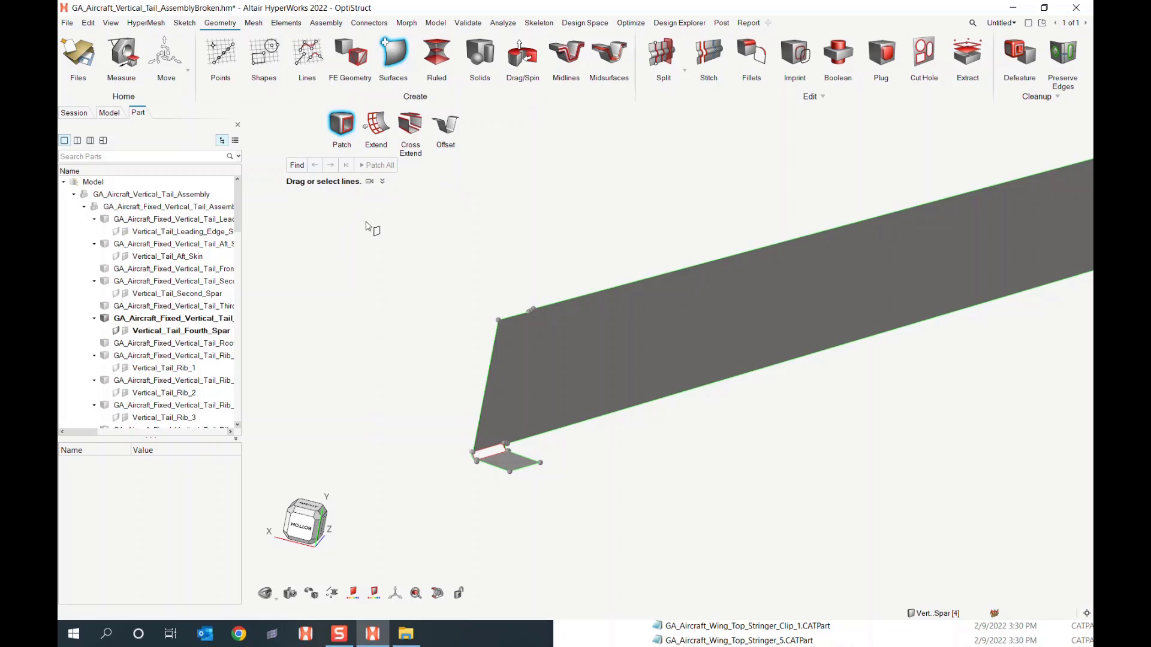
{"action": "mouse_move", "coordinate": [549, 506]}
{"action": "left_mouse_down", "text": "ctrl"}
{"action": "mouse_move", "coordinate": [599, 509]}
{"action": "mouse_move", "coordinate": [488, 509]}
{"action": "mouse_move", "coordinate": [476, 492]}
{"action": "left_mouse_up", "text": "ctrl"}
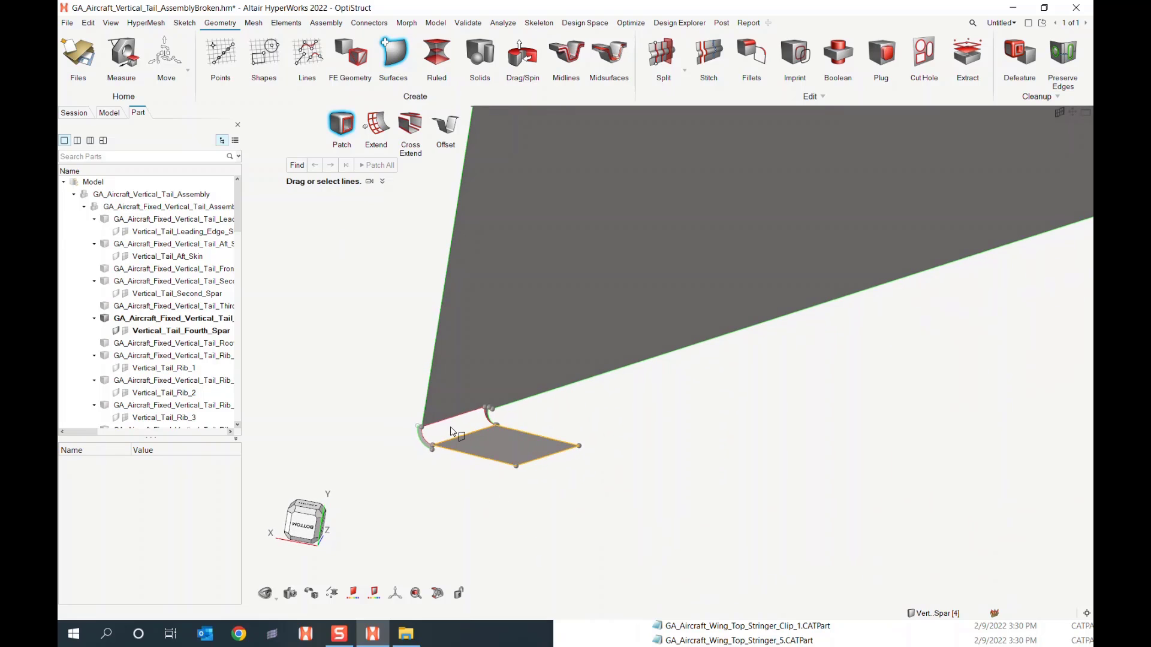
{"action": "left_click", "coordinate": [369, 181]}
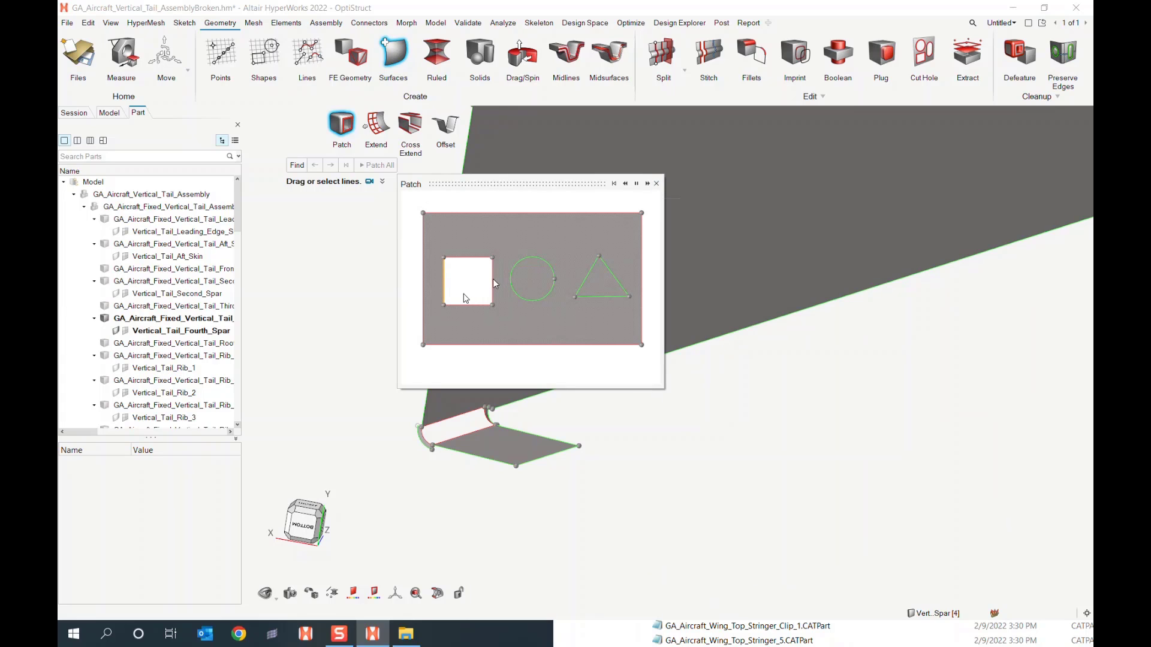
{"action": "left_click", "coordinate": [656, 184]}
- Patch the missing bend surface from the web's free end edge to the end flange's inner free edge, previewing the flange's outer edge first
{"action": "scroll", "coordinate": [498, 459], "scroll_direction": "up", "scroll_amount": 2}
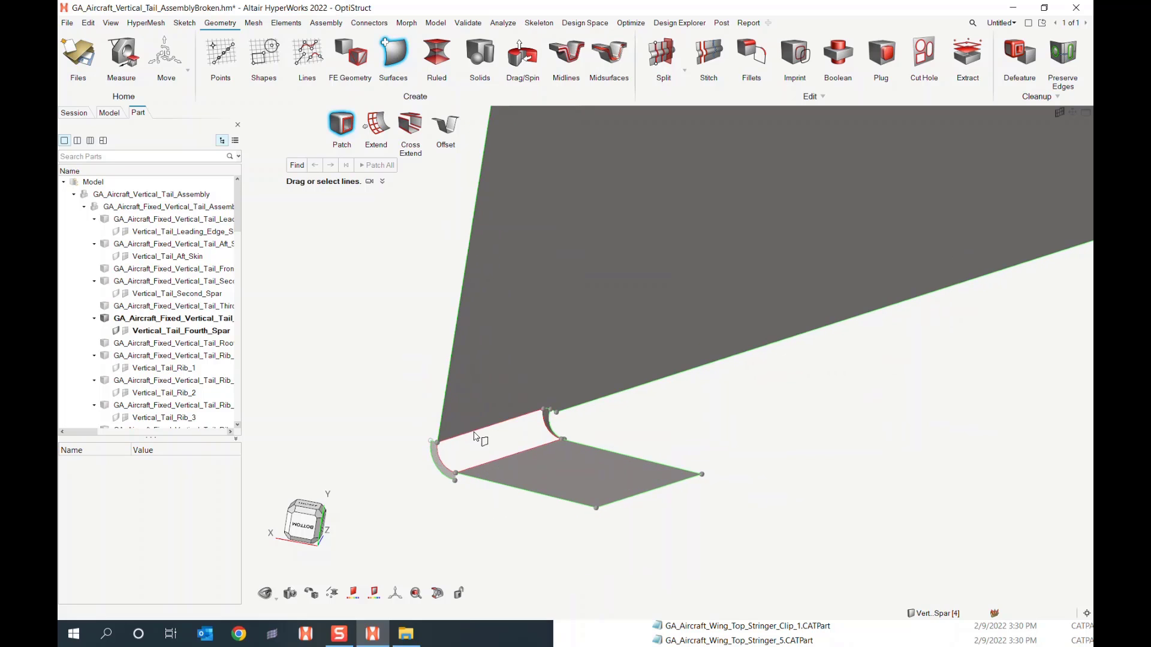
{"action": "left_click", "coordinate": [478, 434]}
{"action": "left_click_drag", "start_coordinate": [478, 433], "coordinate": [632, 499]}
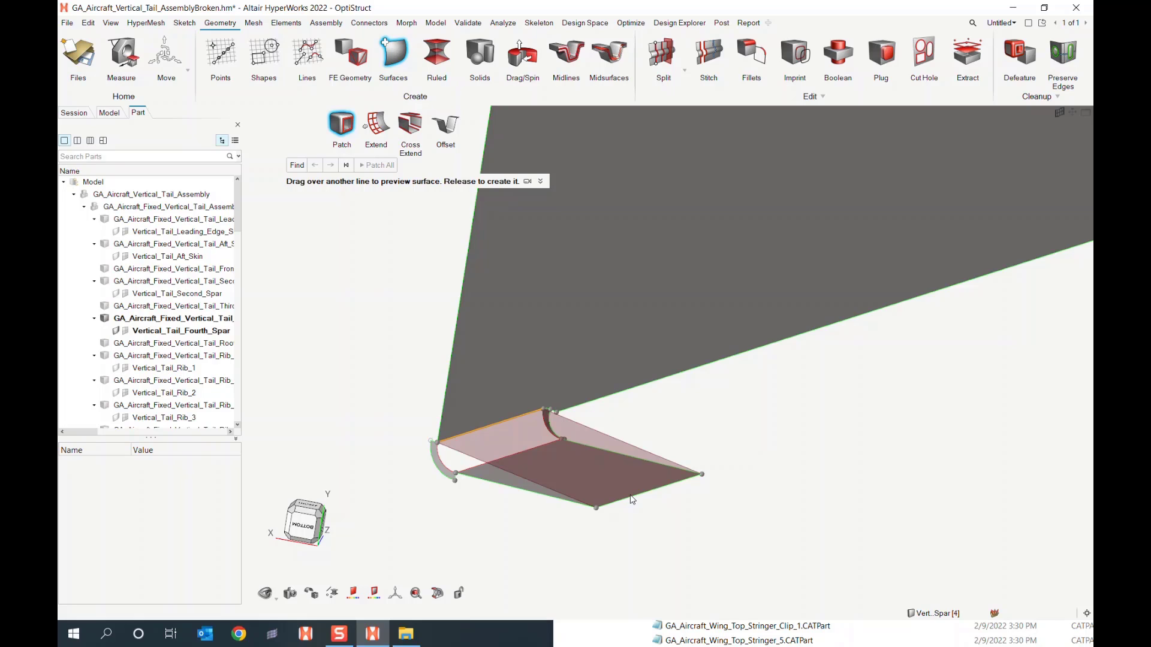
{"action": "mouse_move", "coordinate": [632, 500]}
{"action": "left_mouse_down"}
{"action": "mouse_move", "coordinate": [597, 493]}
{"action": "mouse_move", "coordinate": [647, 499]}
{"action": "left_mouse_up"}
{"action": "left_click_drag", "start_coordinate": [646, 498], "coordinate": [648, 492]}
{"action": "left_click_drag", "start_coordinate": [527, 459], "coordinate": [491, 459]}
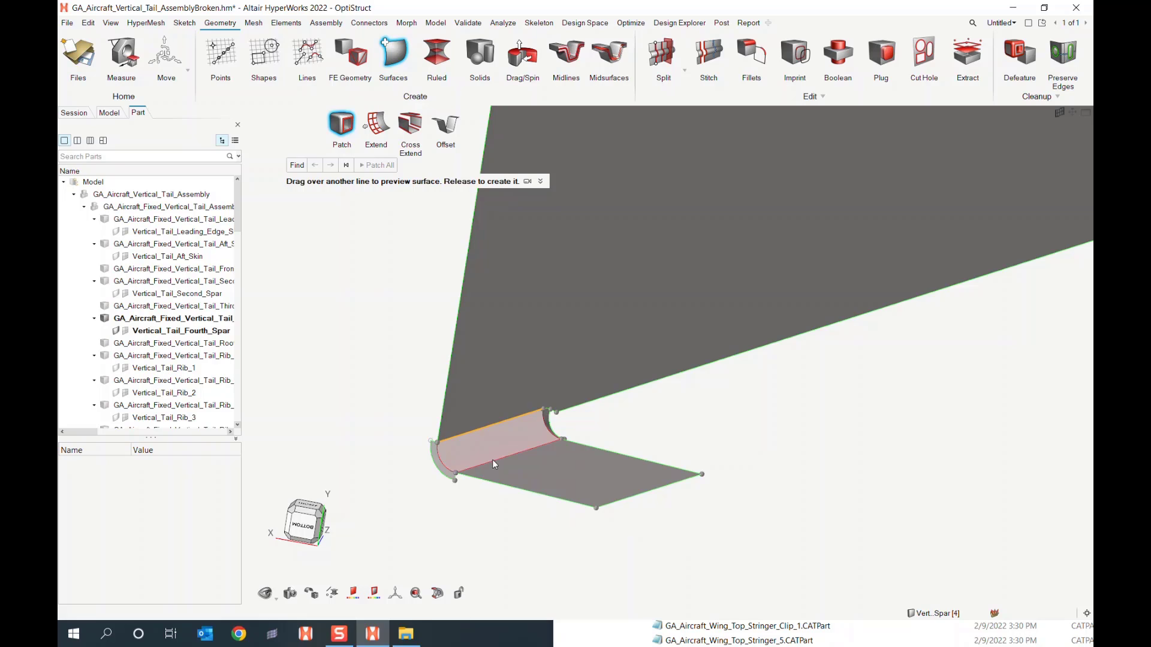
{"action": "mouse_move", "coordinate": [491, 459]}
{"action": "left_mouse_down"}
{"action": "mouse_move", "coordinate": [520, 454]}
{"action": "mouse_move", "coordinate": [569, 413]}
{"action": "mouse_move", "coordinate": [566, 430]}
{"action": "mouse_move", "coordinate": [648, 468]}
{"action": "mouse_move", "coordinate": [502, 460]}
{"action": "left_mouse_up"}
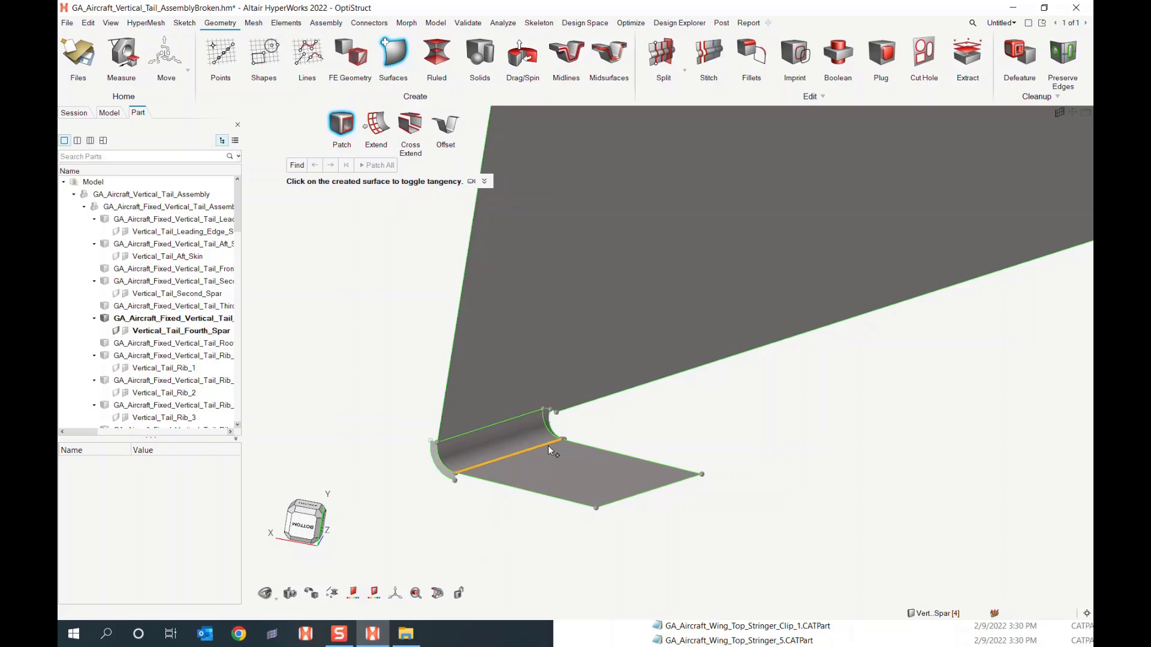
- Fill the four-sided opening on top of the lug with the circular hole by using Patch All
{"action": "right_click_drag", "start_coordinate": [498, 515], "coordinate": [505, 525]}
{"action": "mouse_move", "coordinate": [505, 521]}
{"action": "middle_mouse_down"}
{"action": "mouse_move", "coordinate": [557, 526]}
{"action": "mouse_move", "coordinate": [483, 506]}
{"action": "middle_mouse_up"}
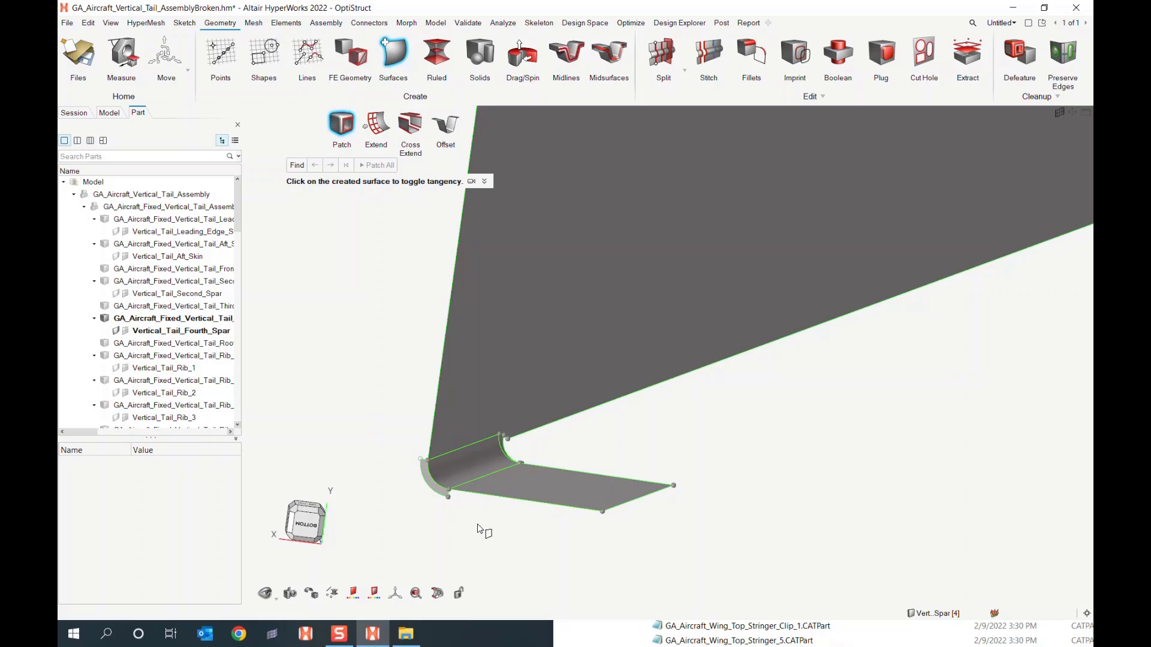
{"action": "scroll", "coordinate": [779, 479], "scroll_direction": "down", "scroll_amount": 2}
{"action": "right_click_drag", "start_coordinate": [878, 436], "coordinate": [559, 479]}
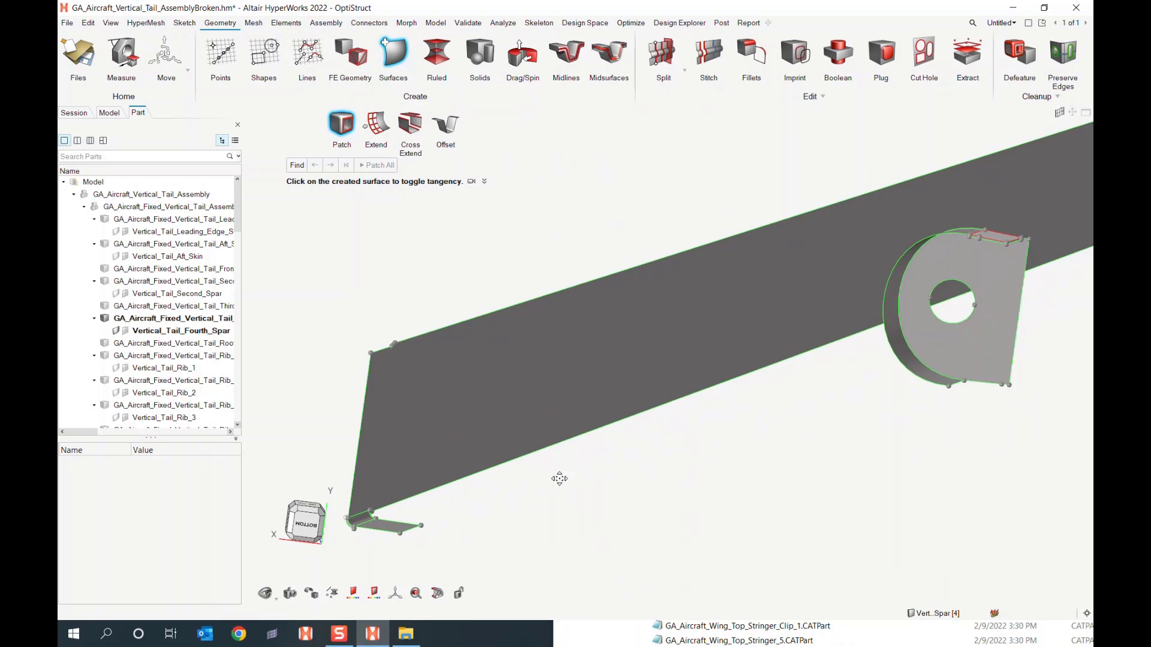
{"action": "right_click_drag", "start_coordinate": [900, 409], "coordinate": [655, 437]}
{"action": "middle_click_drag", "start_coordinate": [713, 333], "coordinate": [670, 352]}
{"action": "scroll", "coordinate": [555, 354], "scroll_direction": "up", "scroll_amount": 6}
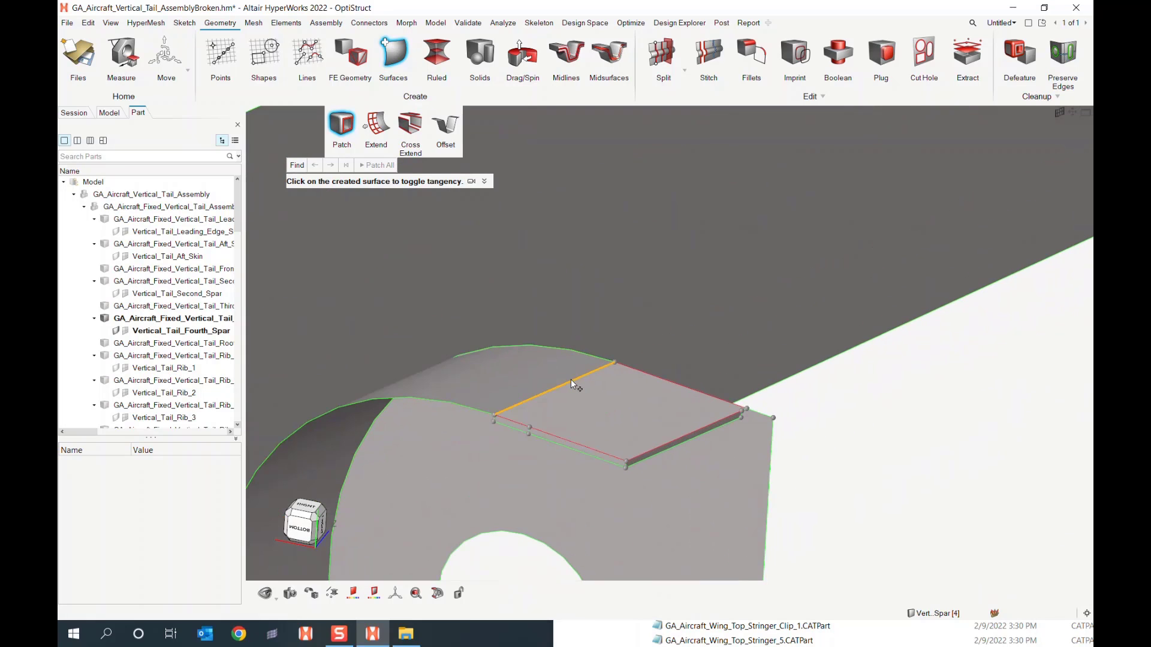
{"action": "left_click_drag", "start_coordinate": [562, 386], "coordinate": [498, 418]}
{"action": "scroll", "coordinate": [739, 410], "scroll_direction": "up", "scroll_amount": 4}
{"action": "scroll", "coordinate": [662, 425], "scroll_direction": "down", "scroll_amount": 5}
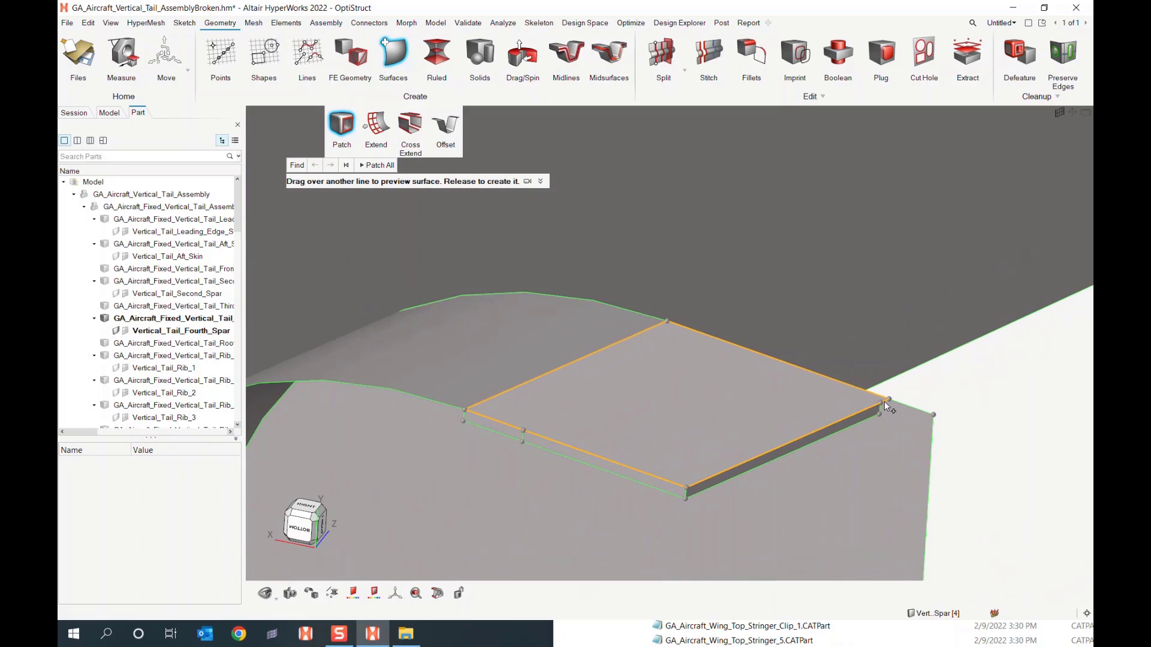
{"action": "left_click", "coordinate": [377, 166]}
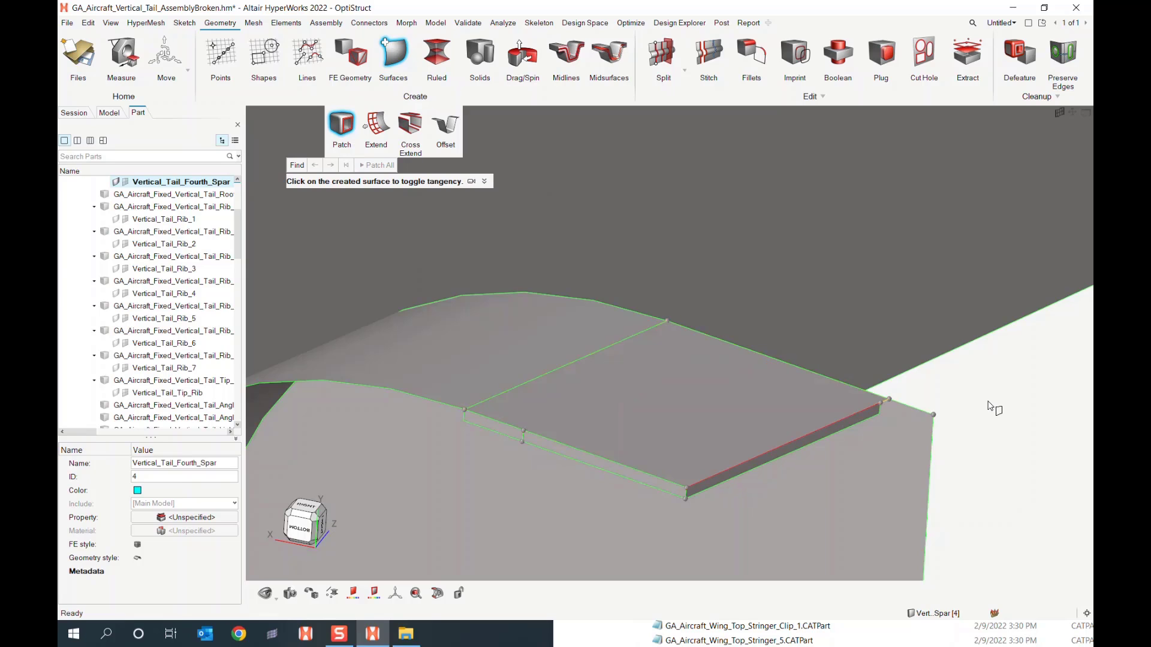
- Stitch the patched lug face's remaining free edge to the adjoining narrow face and review the spar's edges
{"action": "left_click_drag", "start_coordinate": [996, 432], "coordinate": [988, 441], "text": "ctrl"}
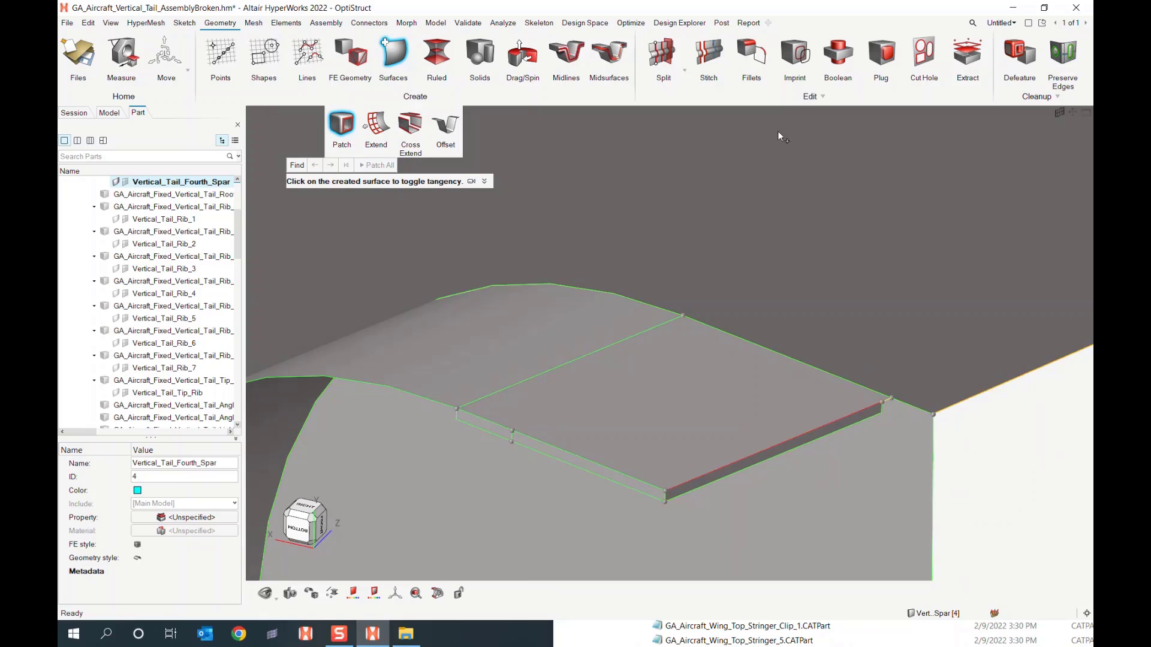
{"action": "left_click", "coordinate": [704, 55]}
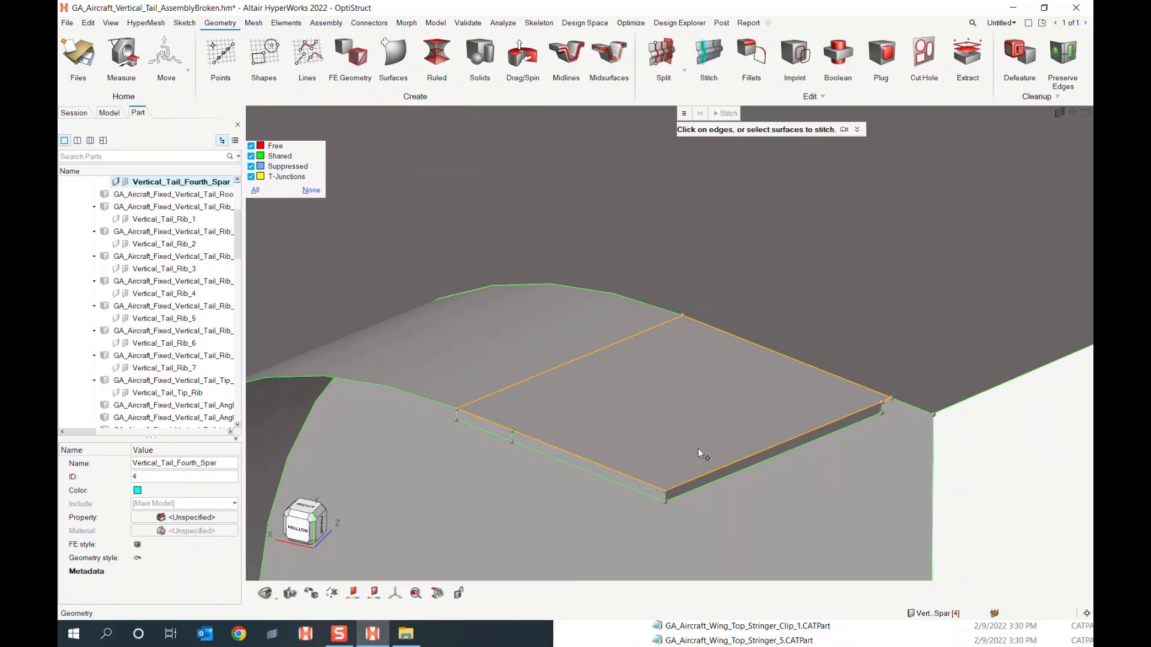
{"action": "left_click", "coordinate": [710, 462]}
{"action": "middle_click", "coordinate": [706, 477]}
{"action": "right_click_drag", "start_coordinate": [730, 398], "coordinate": [735, 426]}
{"action": "scroll", "coordinate": [725, 426], "scroll_direction": "down", "scroll_amount": 5}
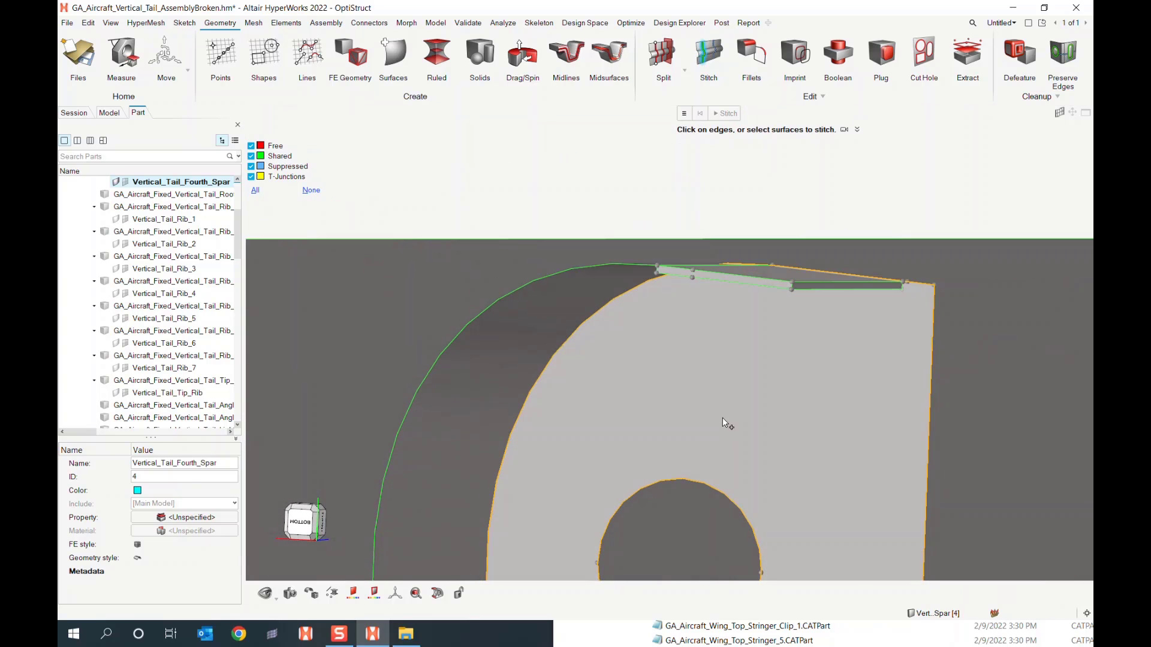
{"action": "scroll", "coordinate": [715, 399], "scroll_direction": "down", "scroll_amount": 3}
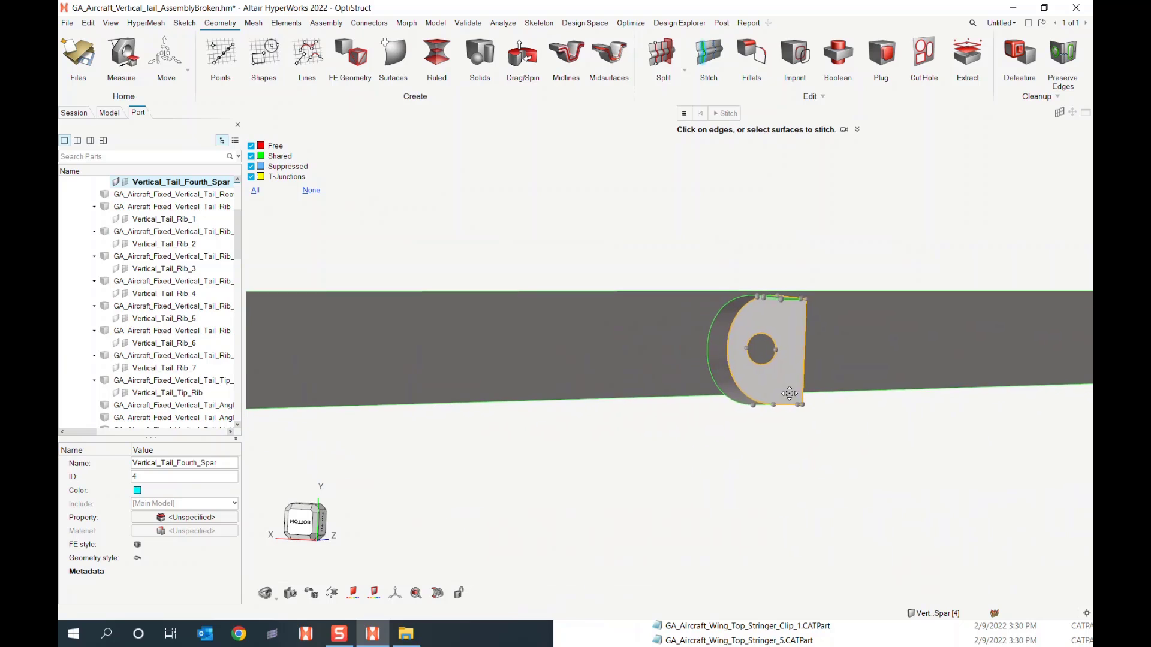
{"action": "right_click_drag", "start_coordinate": [641, 451], "coordinate": [689, 426]}
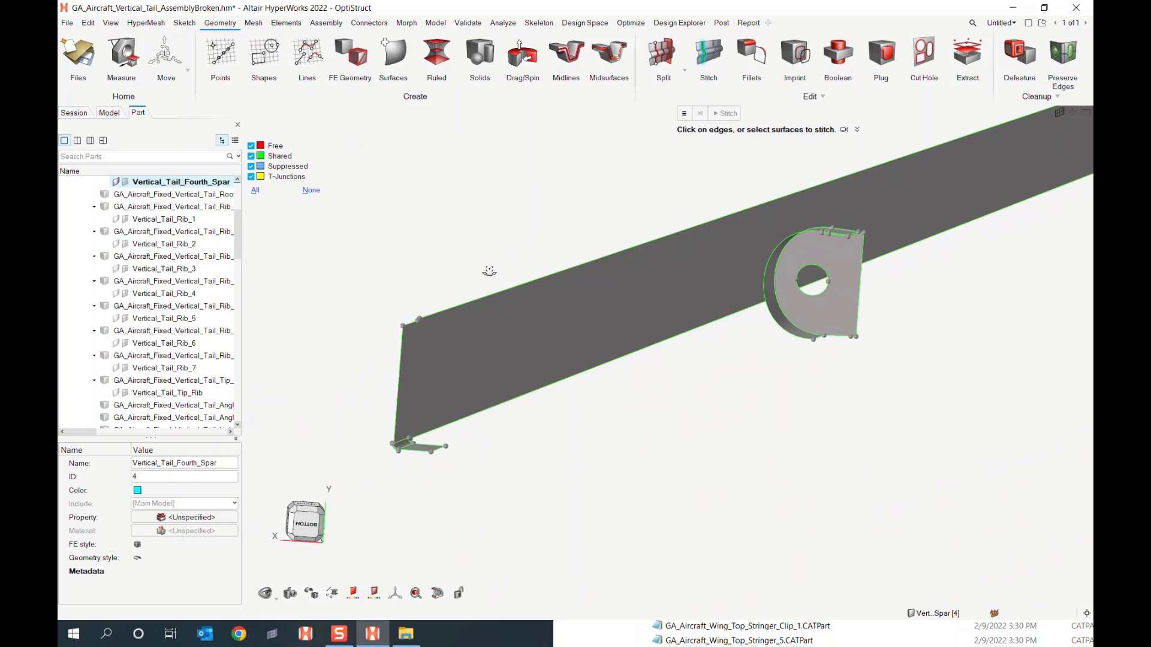
{"action": "left_click_drag", "start_coordinate": [485, 271], "coordinate": [477, 264], "text": "ctrl"}
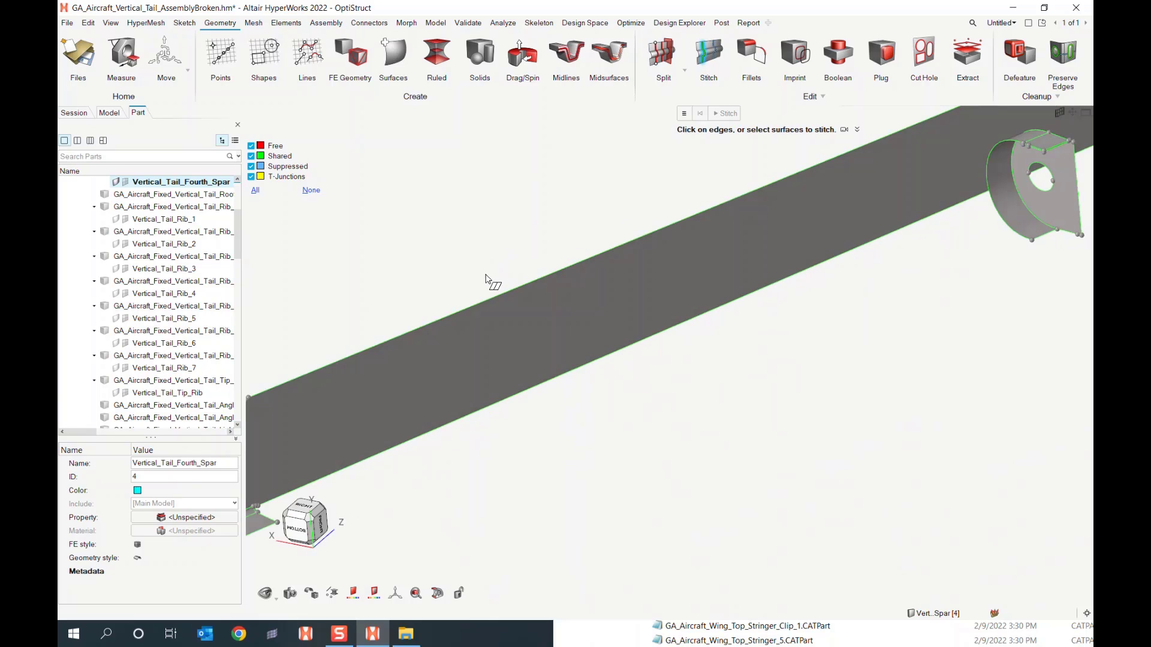